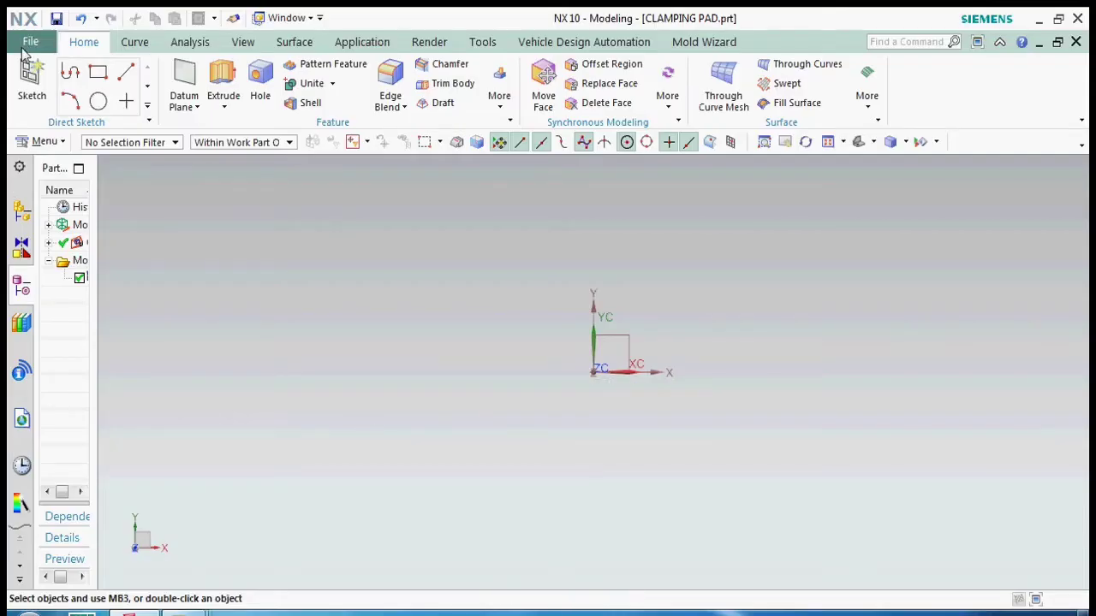
- Widen the Part Navigator to show more of the part history, then open the File menu
left_click_drag(96, 202, 317, 214)
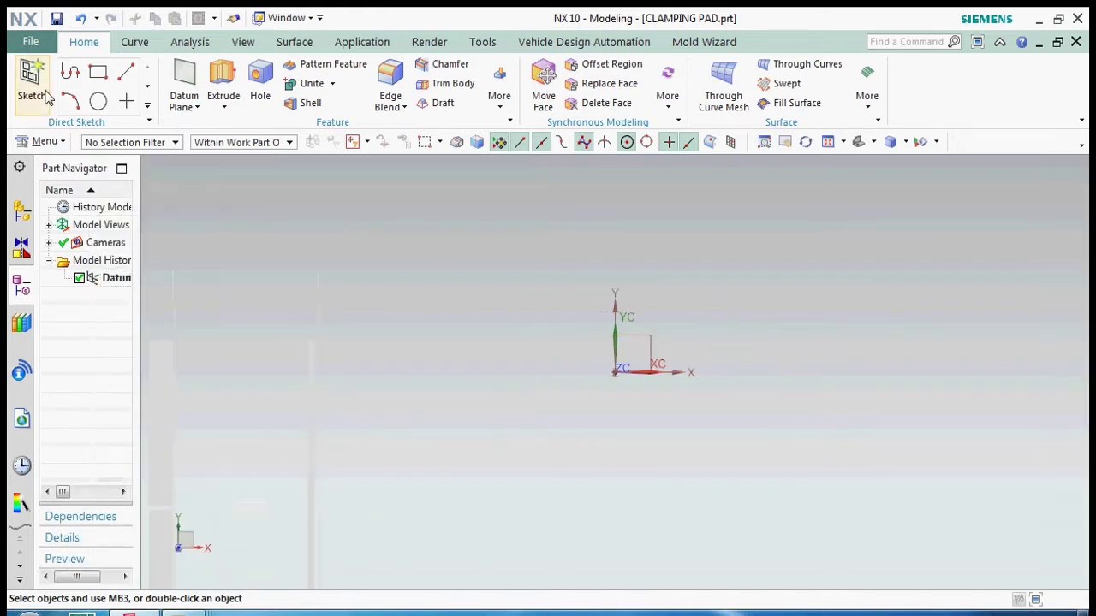
left_click(32, 43)
mouse_move(51, 264)
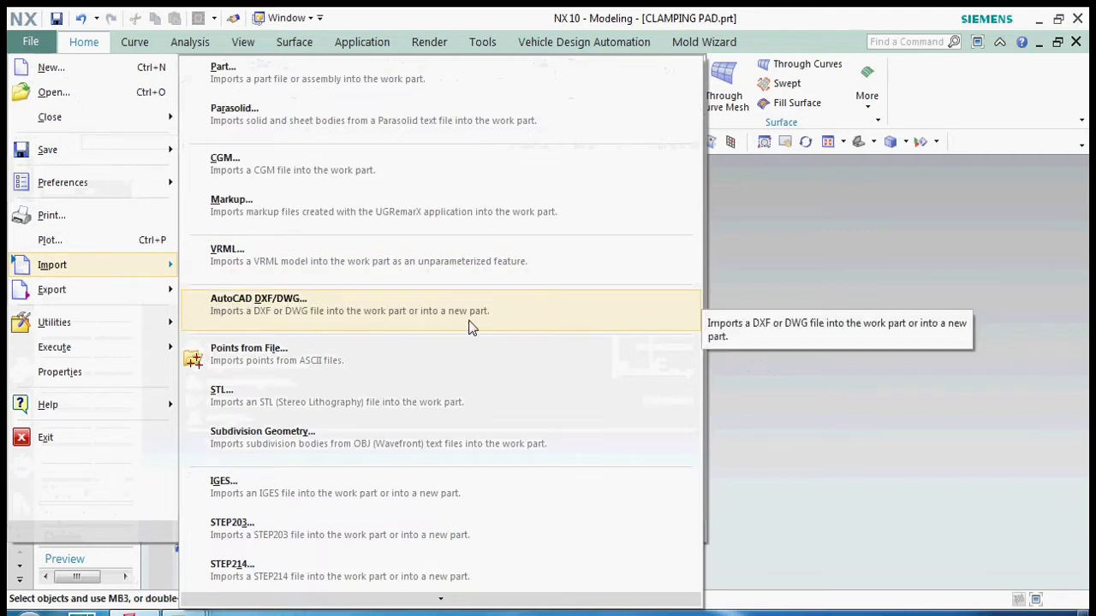
- Start an AutoCAD DXF/DWG import into the work part from Desktop > CLAMPING PAD > CLAMPING PAD.dwg
left_click(518, 327)
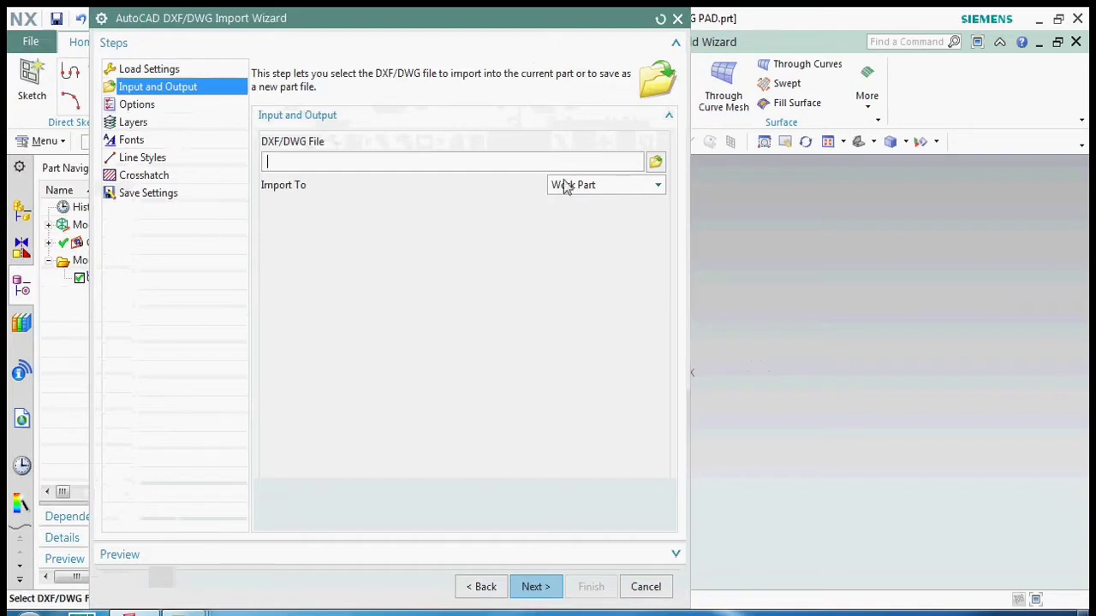
left_click(588, 190)
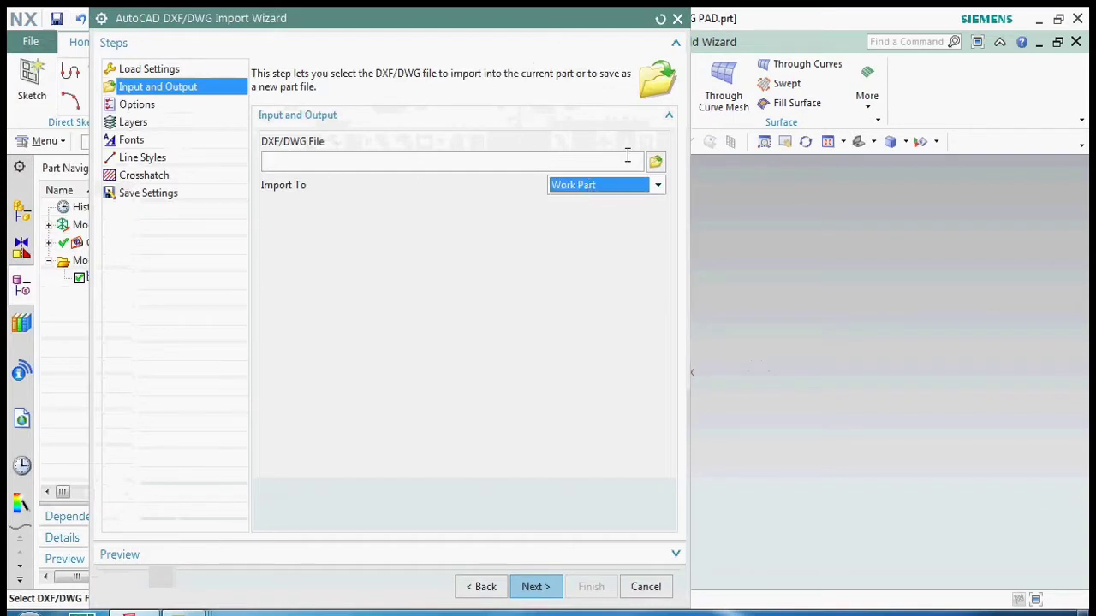
left_click(656, 163)
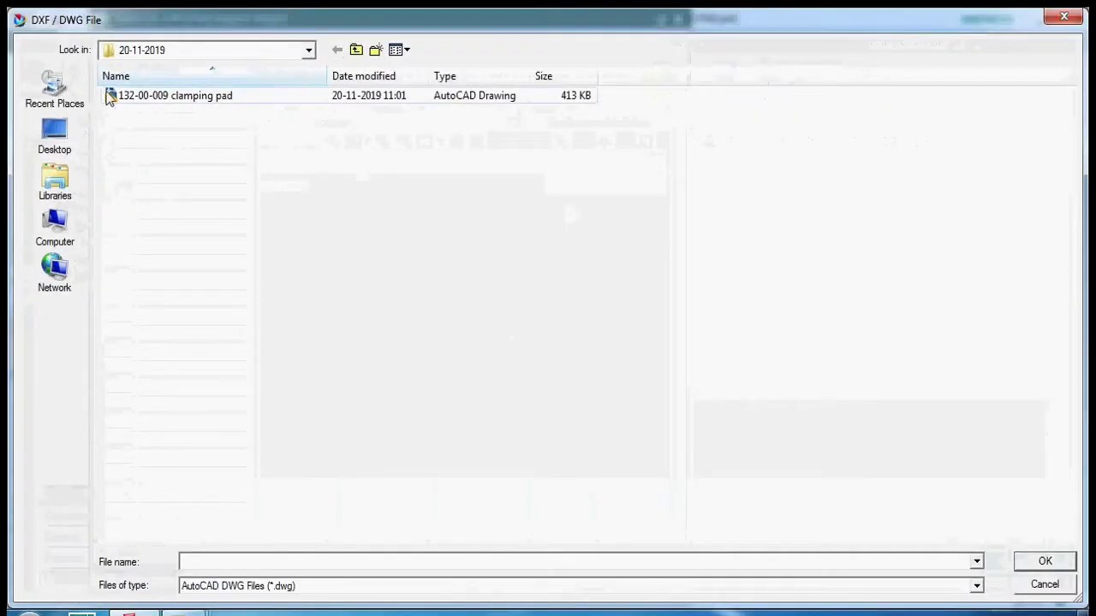
left_click(68, 149)
double_click(389, 177)
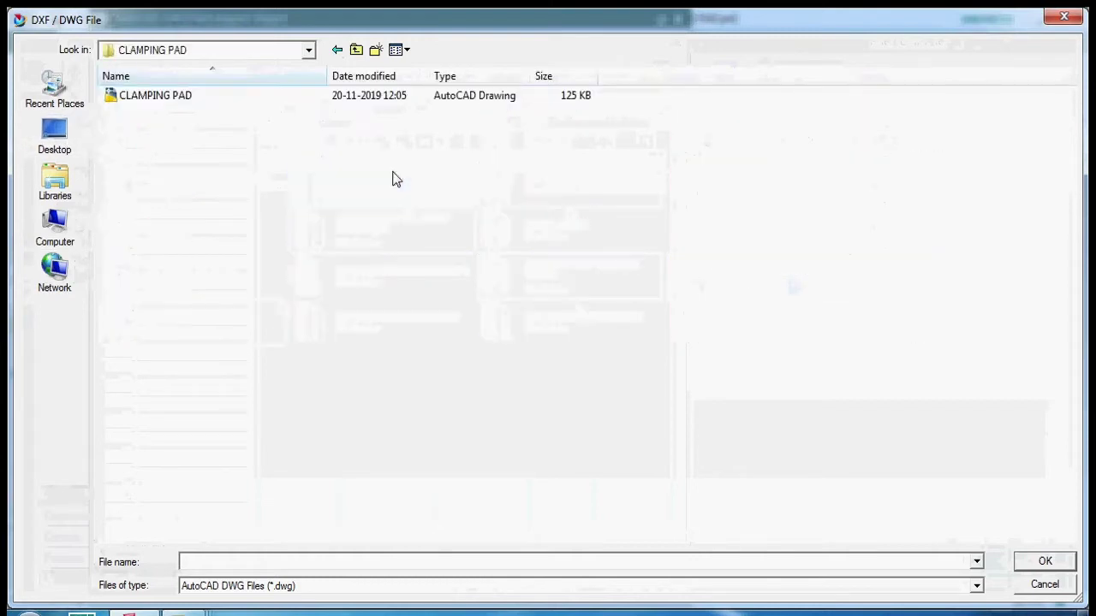
left_click(200, 96)
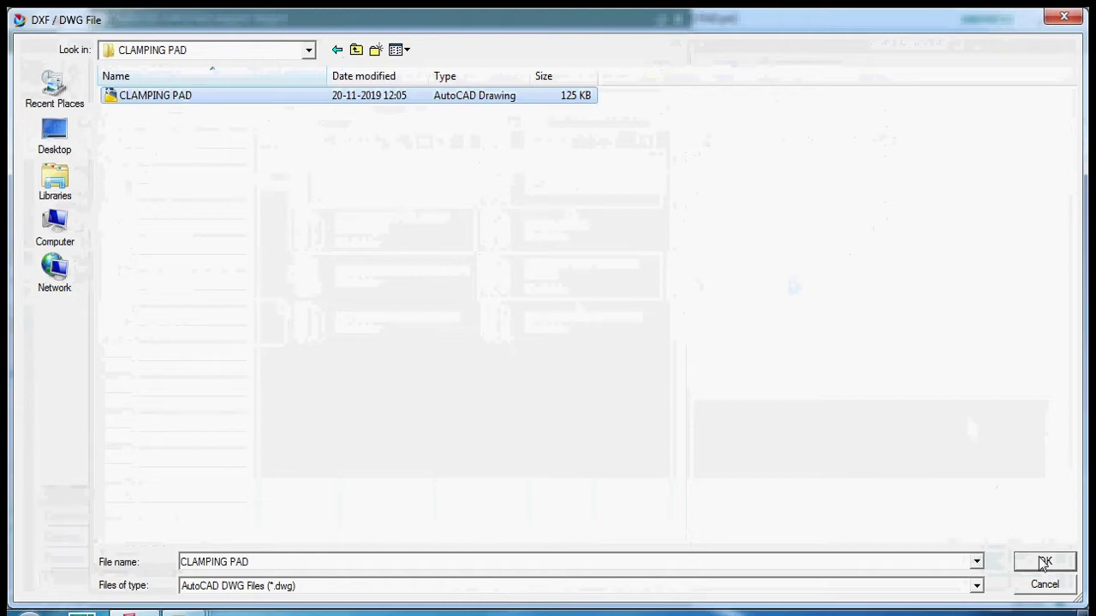
left_click(1044, 562)
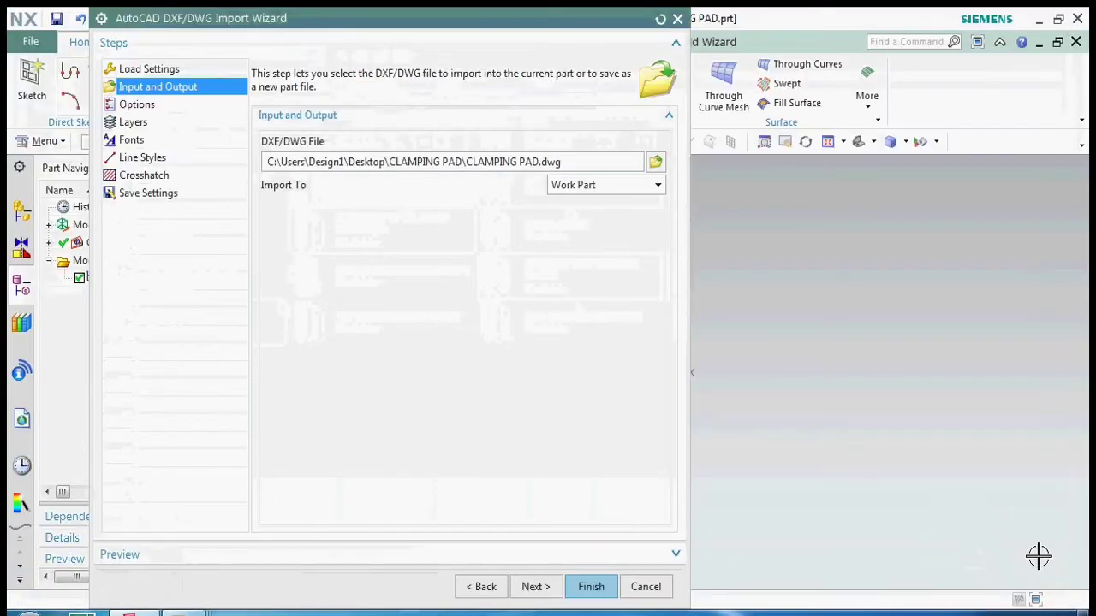
- Keep the import options: polylines as Splines, dimensions and blocks as Groups
left_click(531, 587)
left_click(572, 144)
left_click(572, 147)
left_click(579, 165)
left_click(582, 198)
left_click(585, 187)
left_click(585, 192)
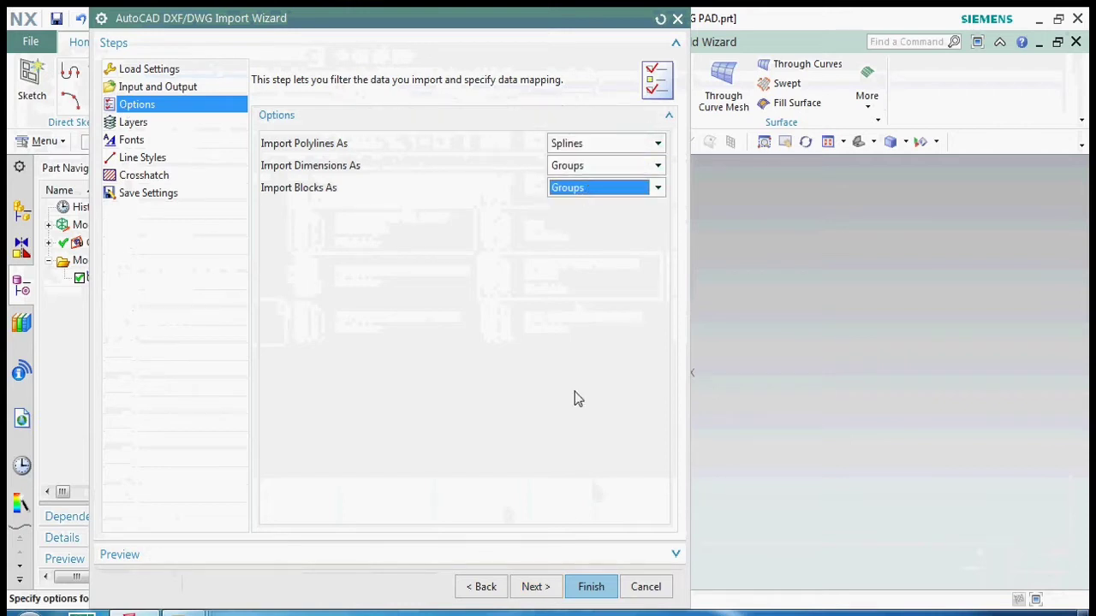
- Accept the default layer, font, line style and crosshatch mappings to reach the save settings step
left_click(539, 589)
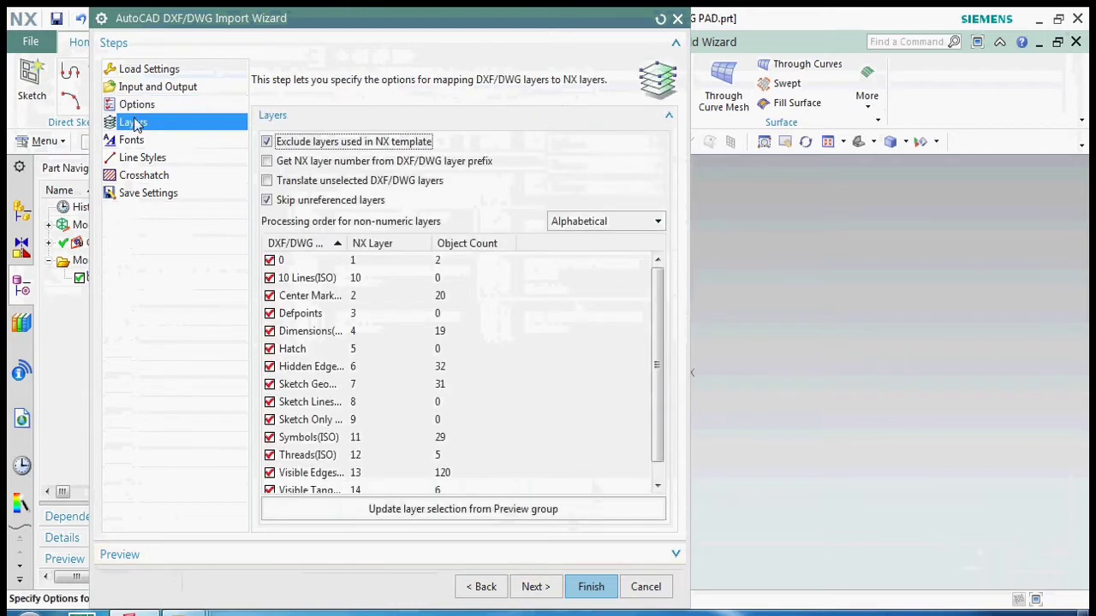
left_click(535, 589)
left_click(535, 587)
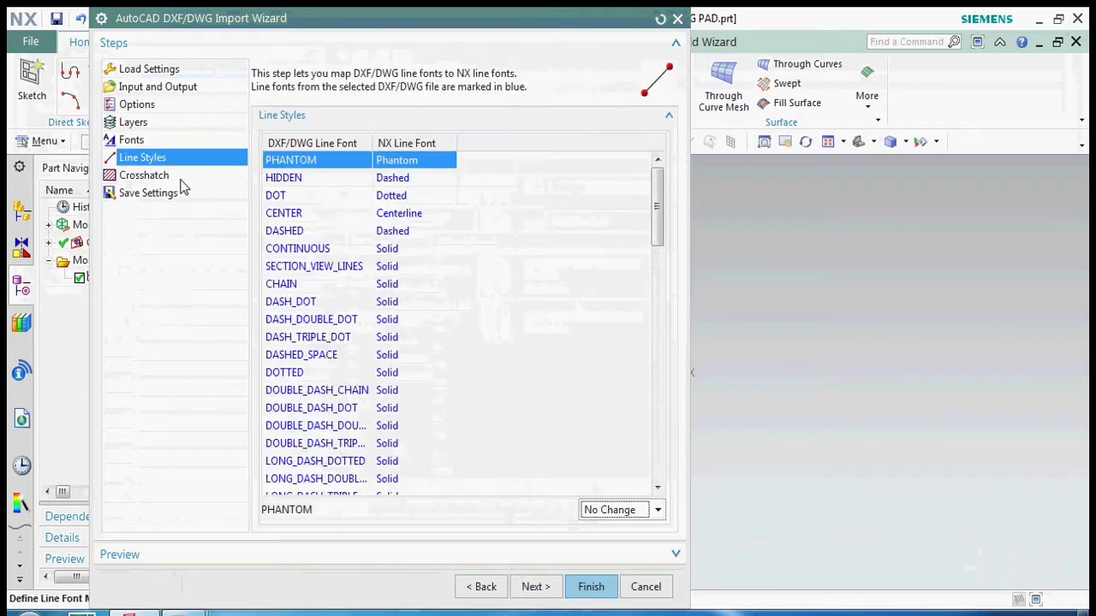
left_click(535, 587)
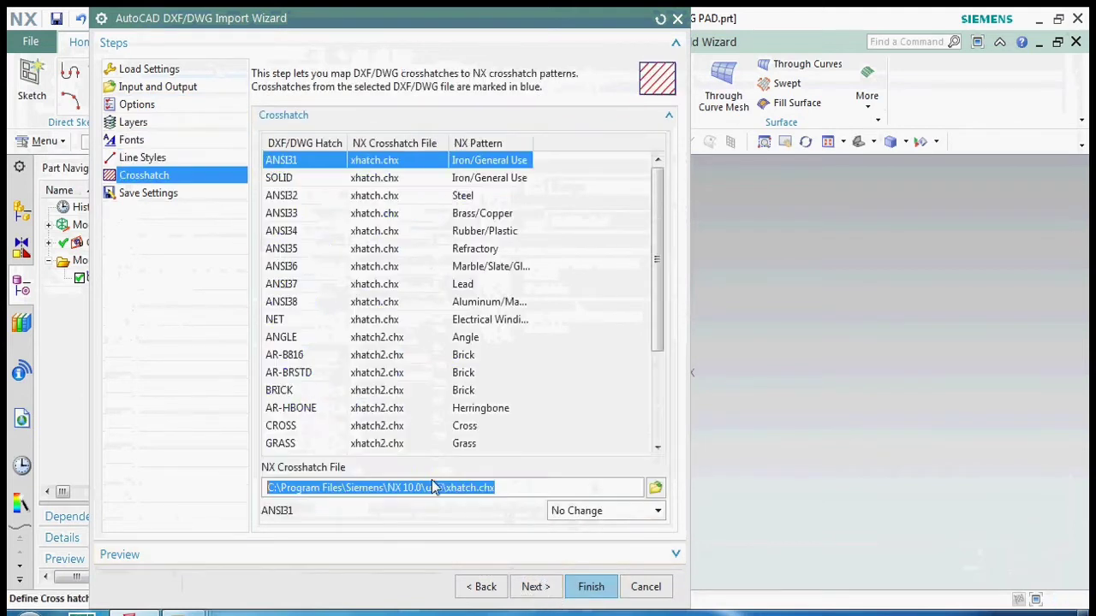
left_click(536, 589)
- Finish the import, inspect the drawing by zooming and orbiting, then restore the flat view with F8
left_click(590, 586)
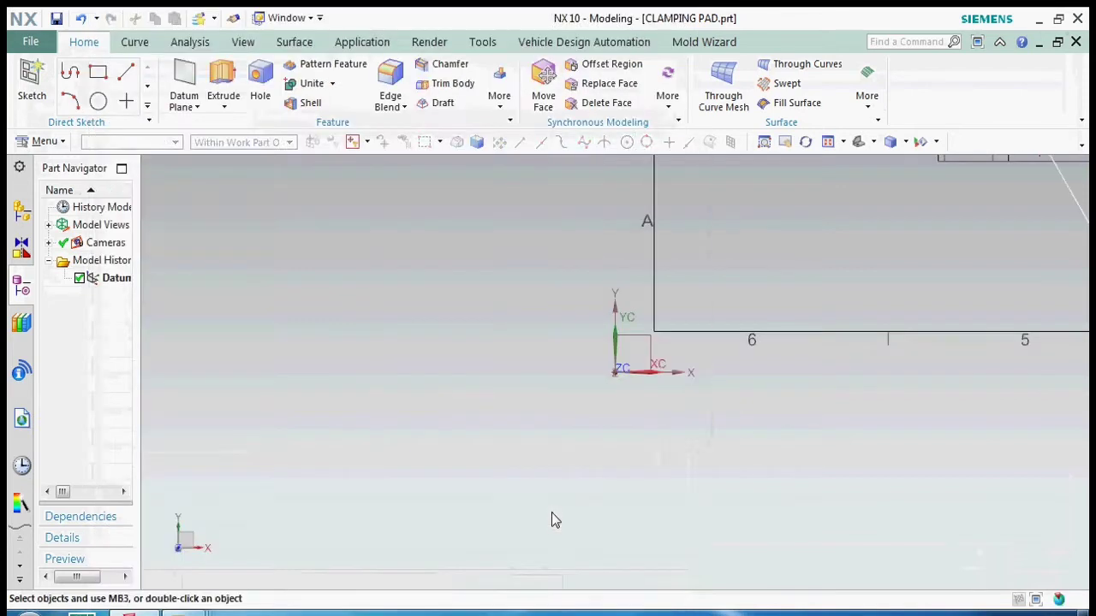
scroll(377, 458, "down", 5)
scroll(452, 342, "up", 3)
scroll(459, 386, "down", 1)
scroll(511, 281, "up", 2)
middle_click_drag(511, 281, 504, 303)
scroll(504, 303, "down", 1)
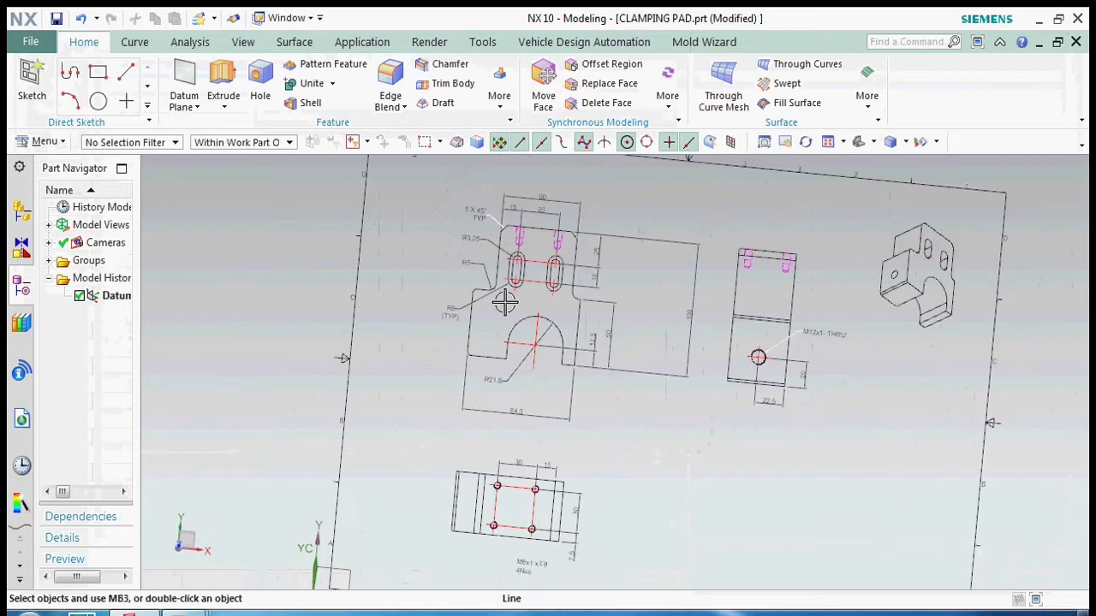
key("F8")
- Keep the light background, zoom out to the full sheet and select all 352 objects
right_click(259, 256)
mouse_move(311, 472)
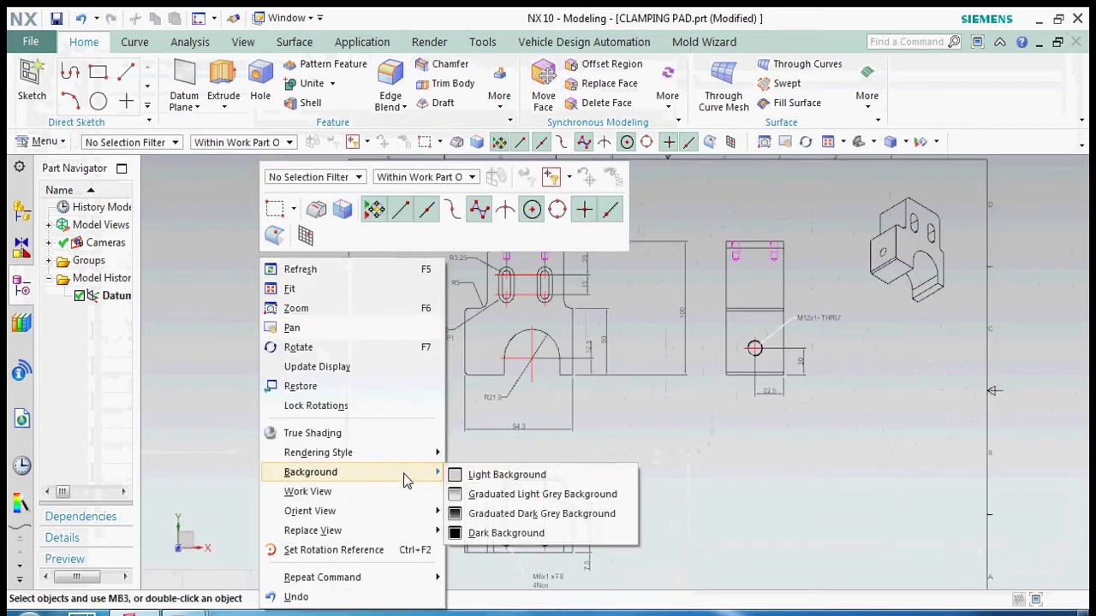
left_click(484, 494)
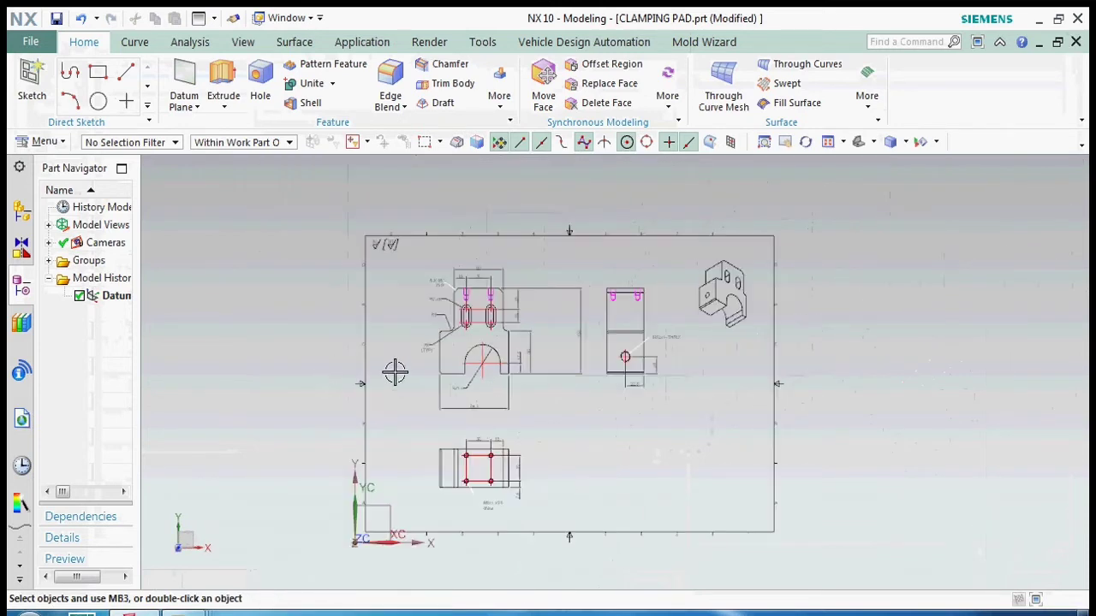
scroll(395, 385, "down", 2)
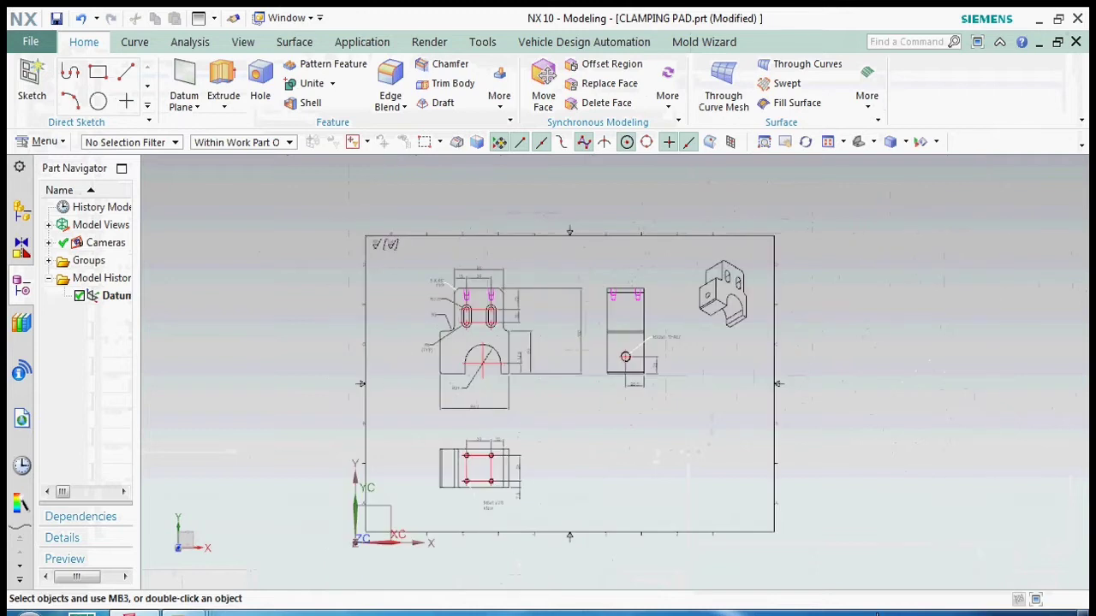
key("ctrl+a")
- Recolour the selected drawing objects Lime through Edit Object Display
left_click(30, 41)
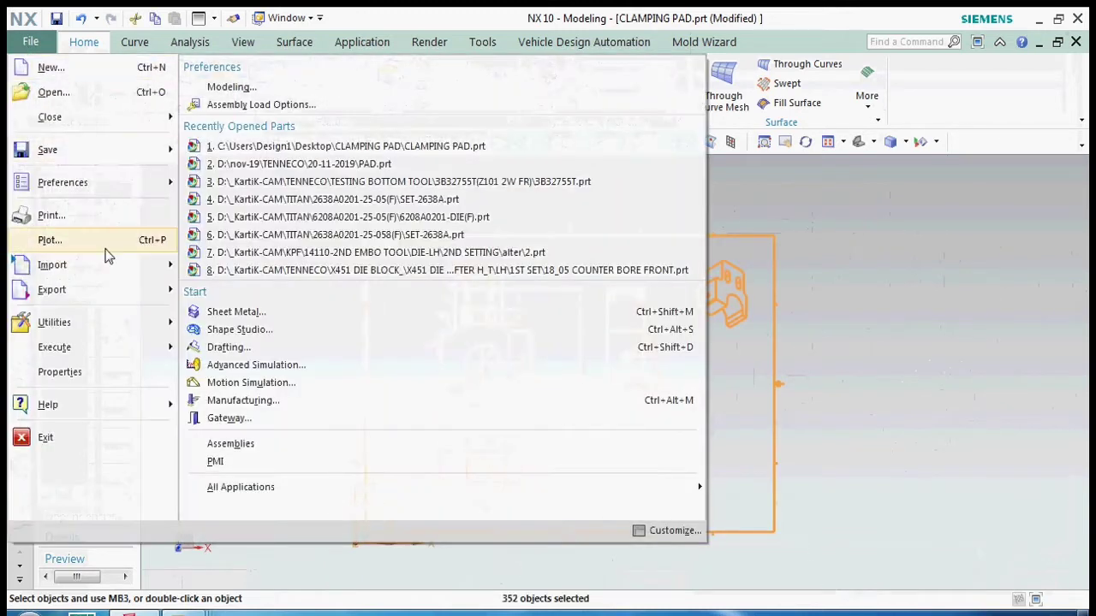
left_click(42, 142)
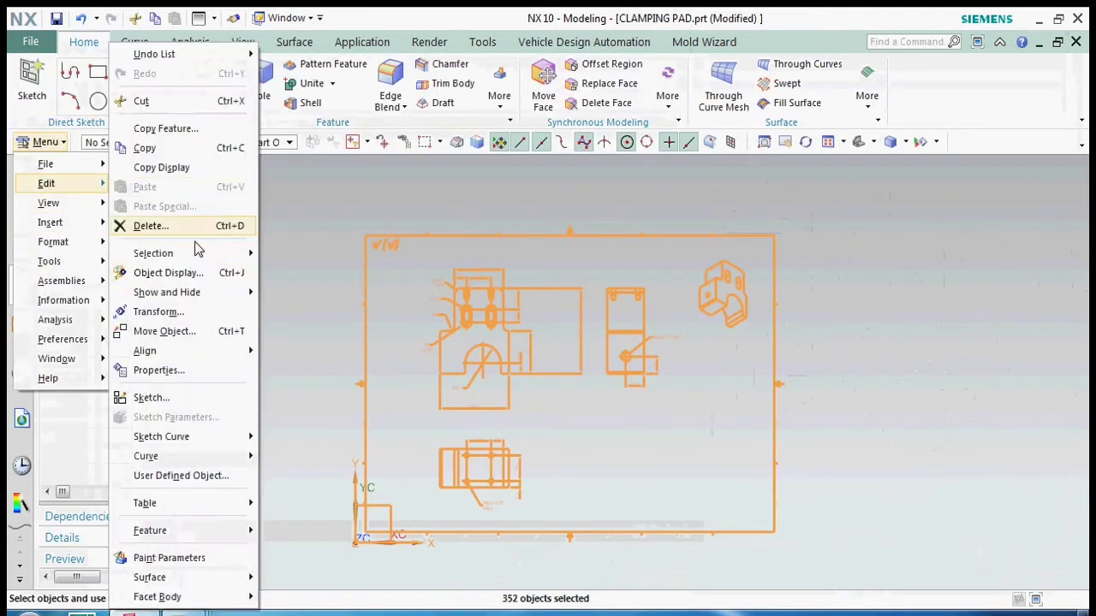
mouse_move(47, 183)
left_click(181, 272)
left_click(292, 123)
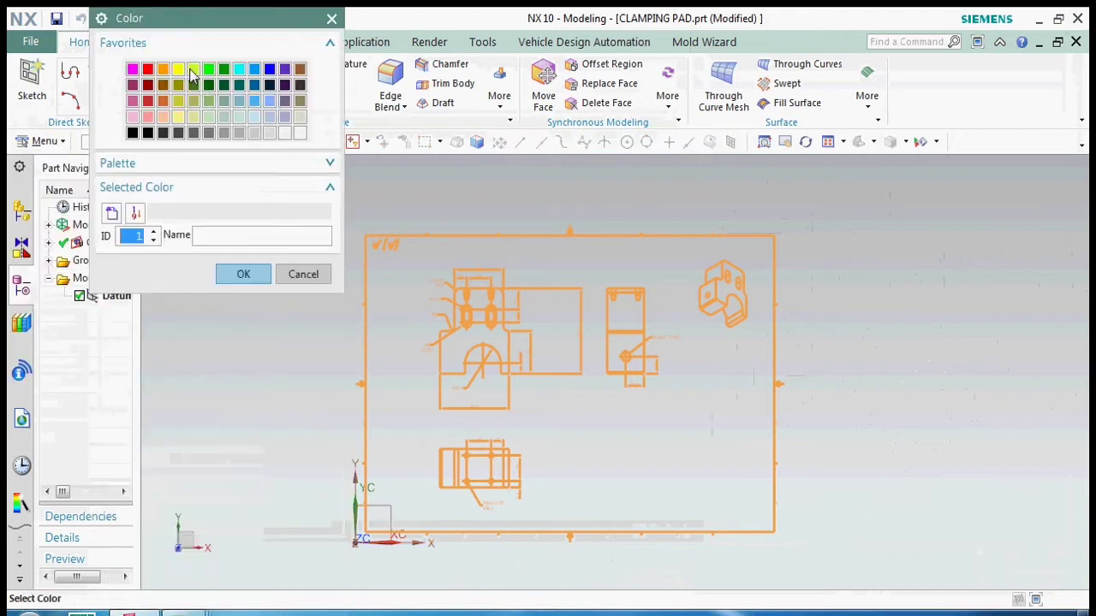
left_click(193, 69)
left_click(244, 276)
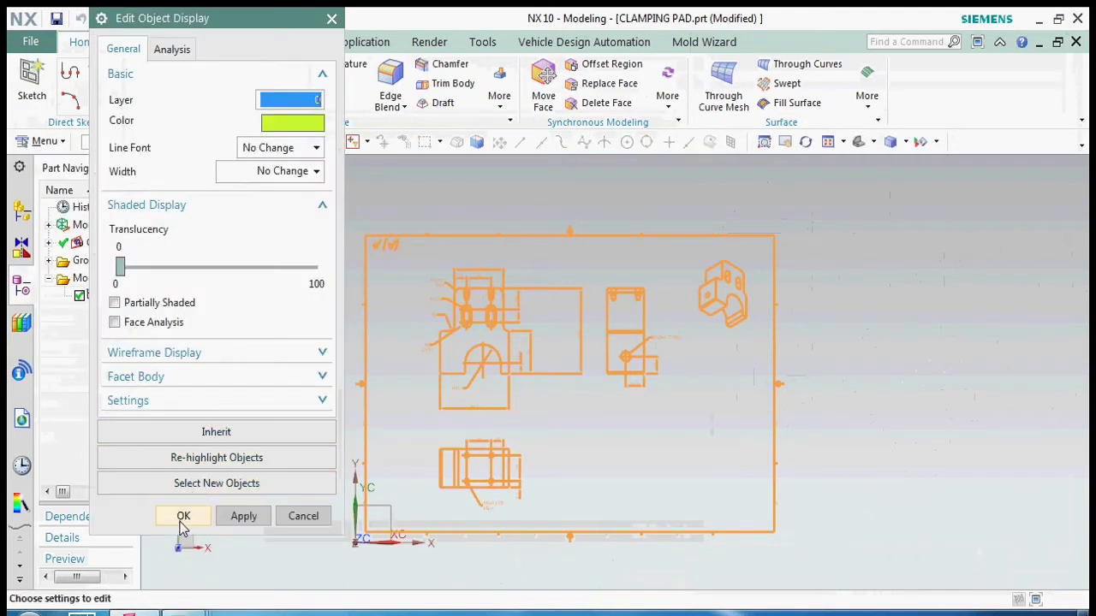
left_click(182, 518)
- Select the whole drawing again and recolour it Strong Violet with Ctrl+J
key("ctrl+a")
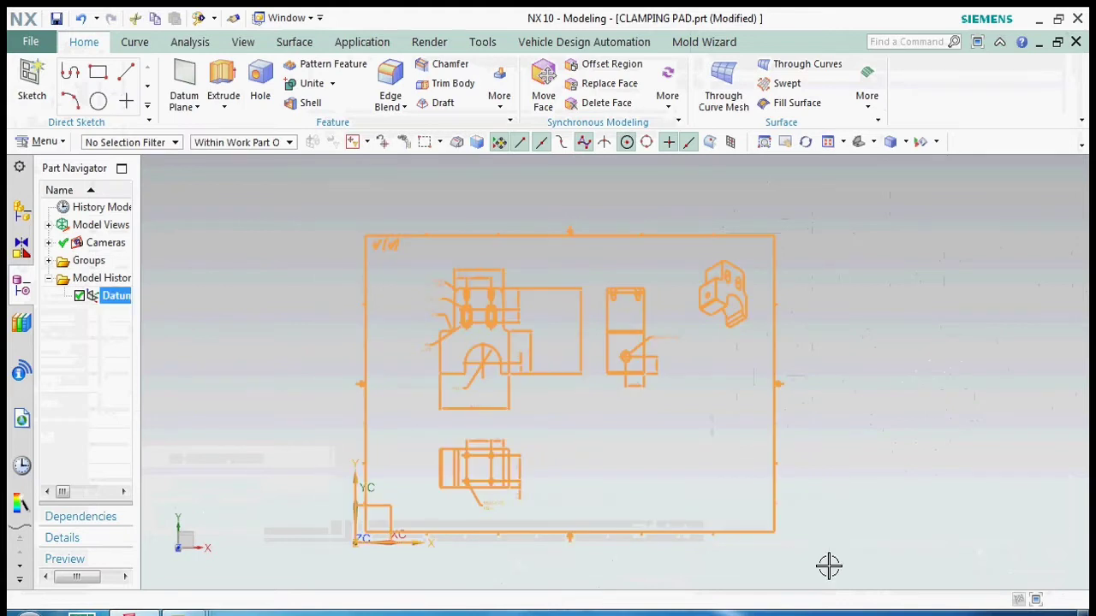
key("ctrl+j")
left_click(274, 120)
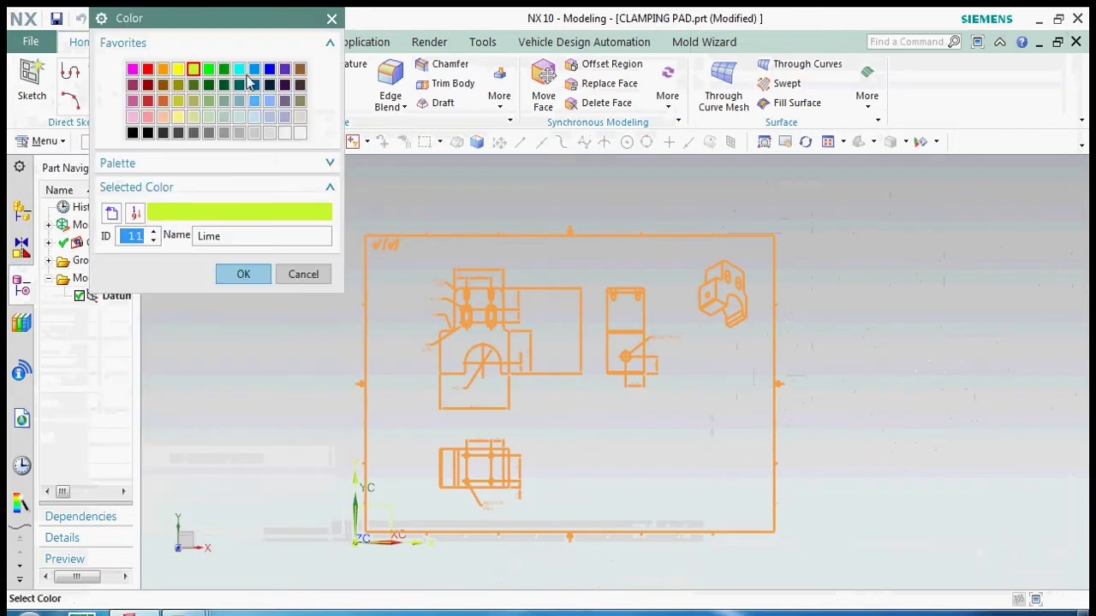
left_click(240, 69)
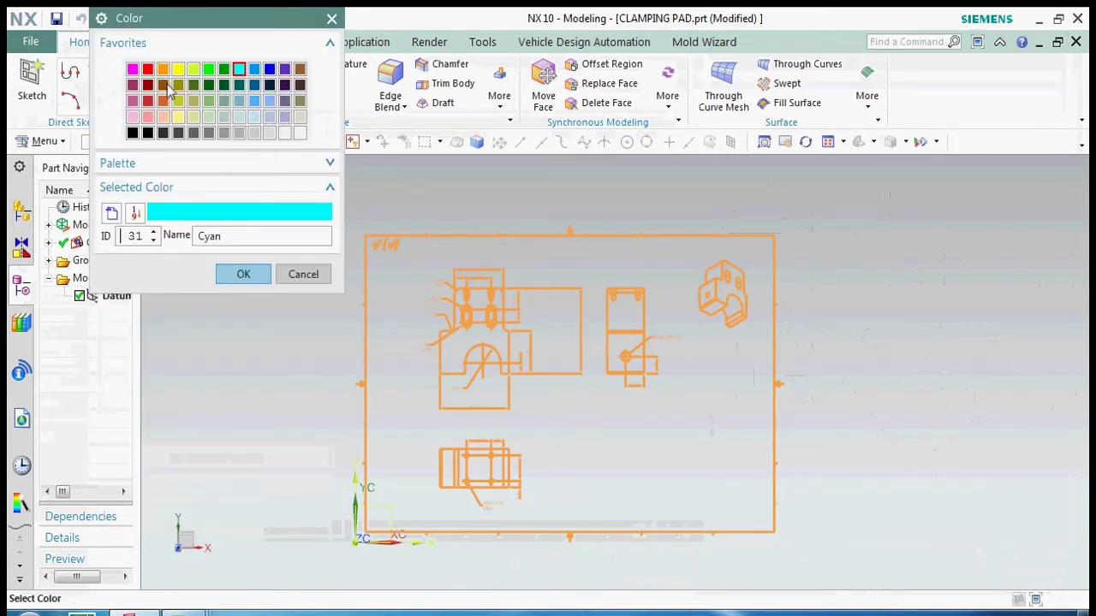
left_click(285, 86)
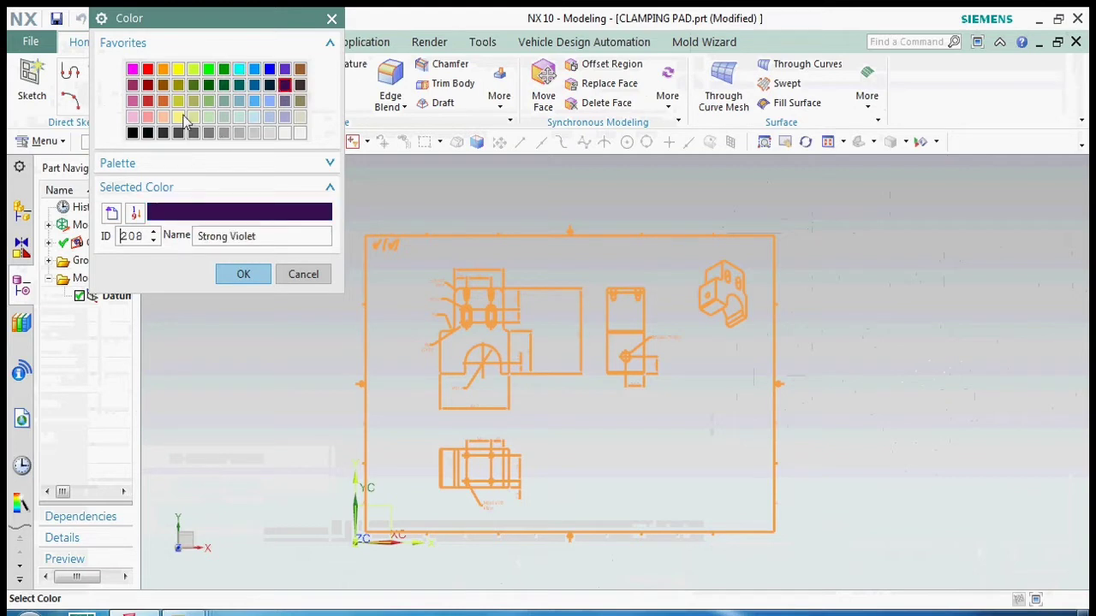
left_click(243, 272)
left_click(185, 517)
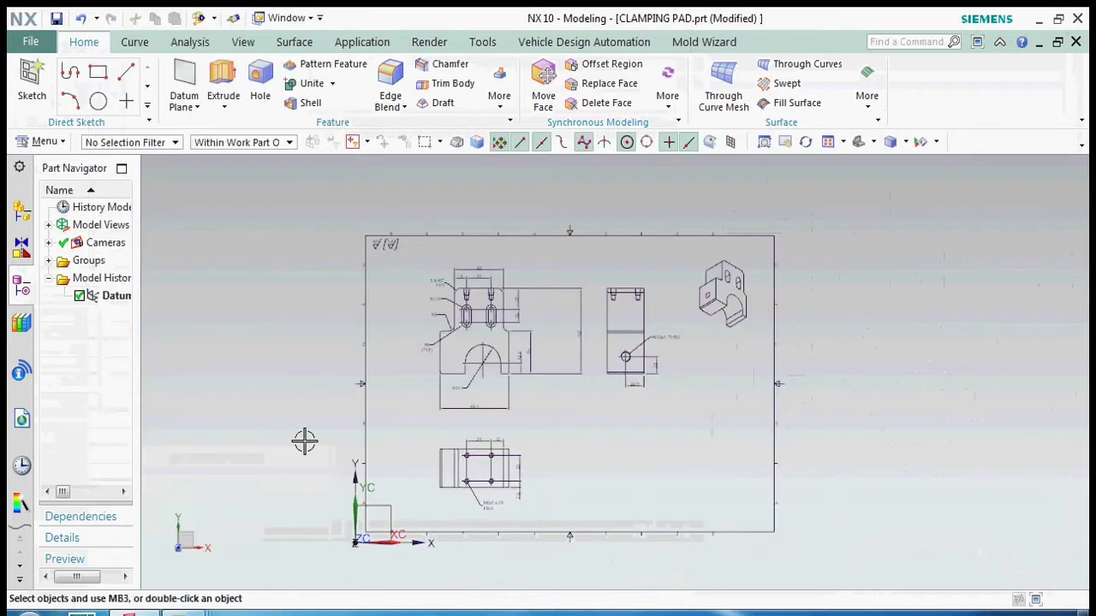
- Box-select the entire imported drawing and change its colour to blue
scroll(373, 324, "up", 3)
scroll(256, 300, "down", 3)
scroll(423, 325, "up", 3)
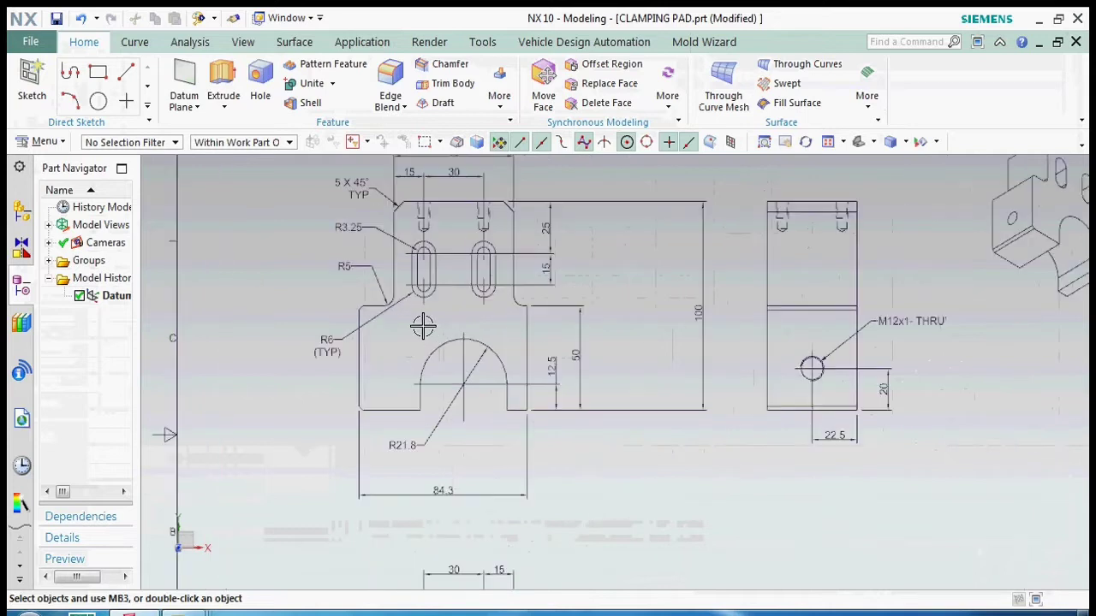
scroll(263, 261, "down", 1)
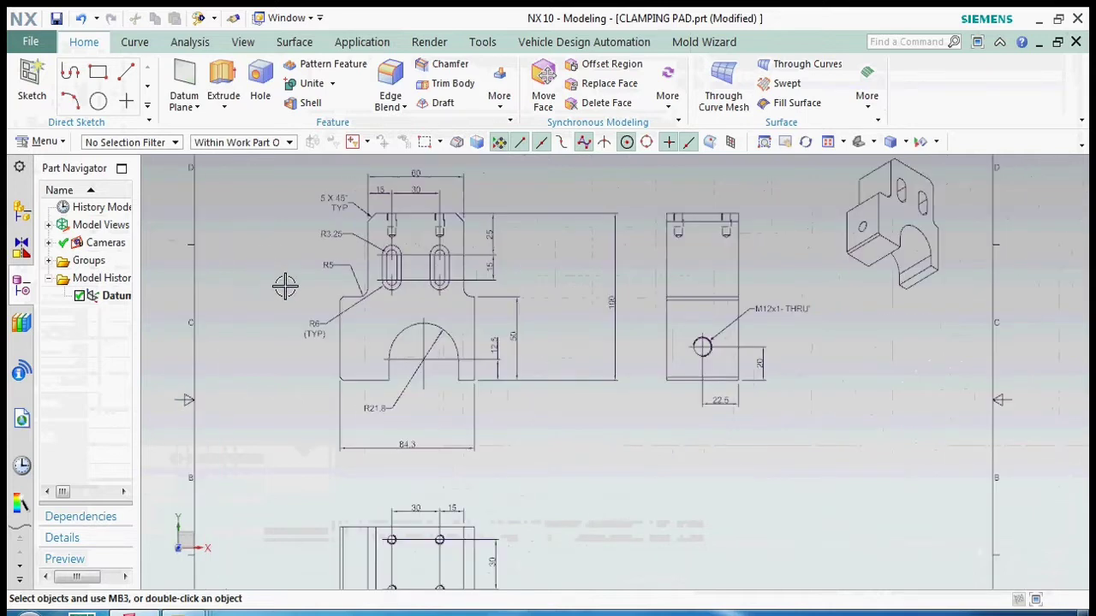
scroll(309, 205, "down", 1)
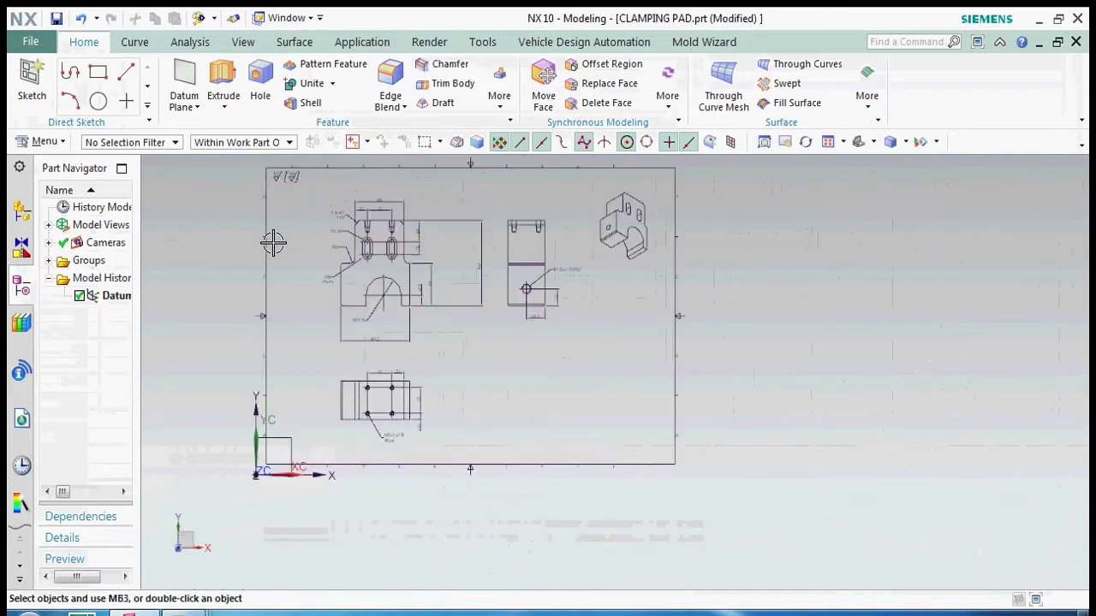
scroll(265, 224, "down", 1)
left_click_drag(244, 180, 680, 509)
key("ctrl+j")
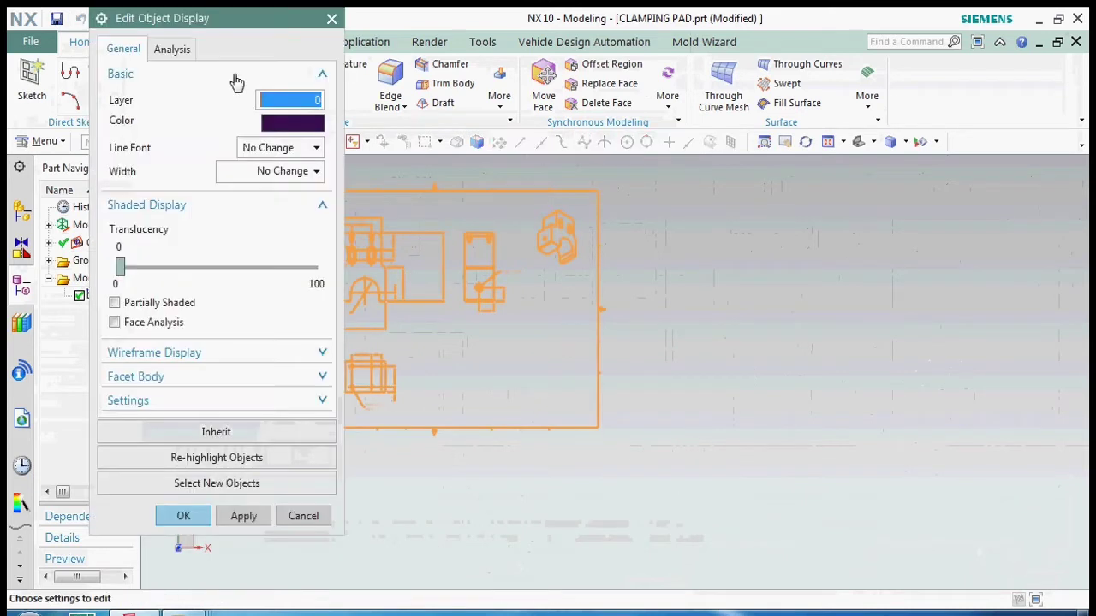
left_click(288, 120)
left_click(260, 76)
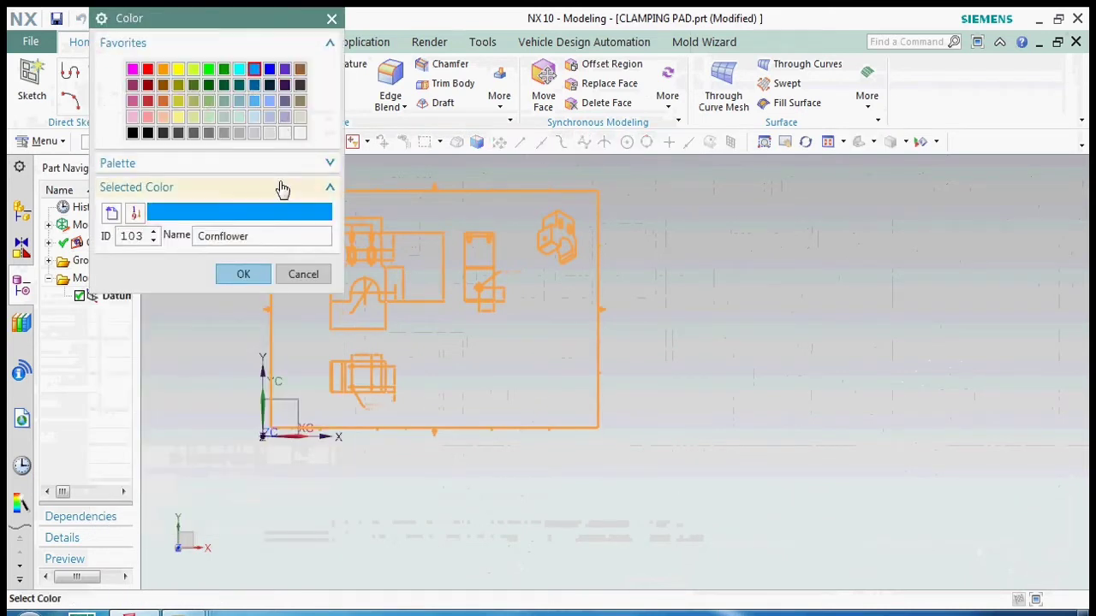
left_click(243, 274)
left_click(178, 516)
- Save the CLAMPING PAD part with Ctrl+S
scroll(282, 265, "up", 3)
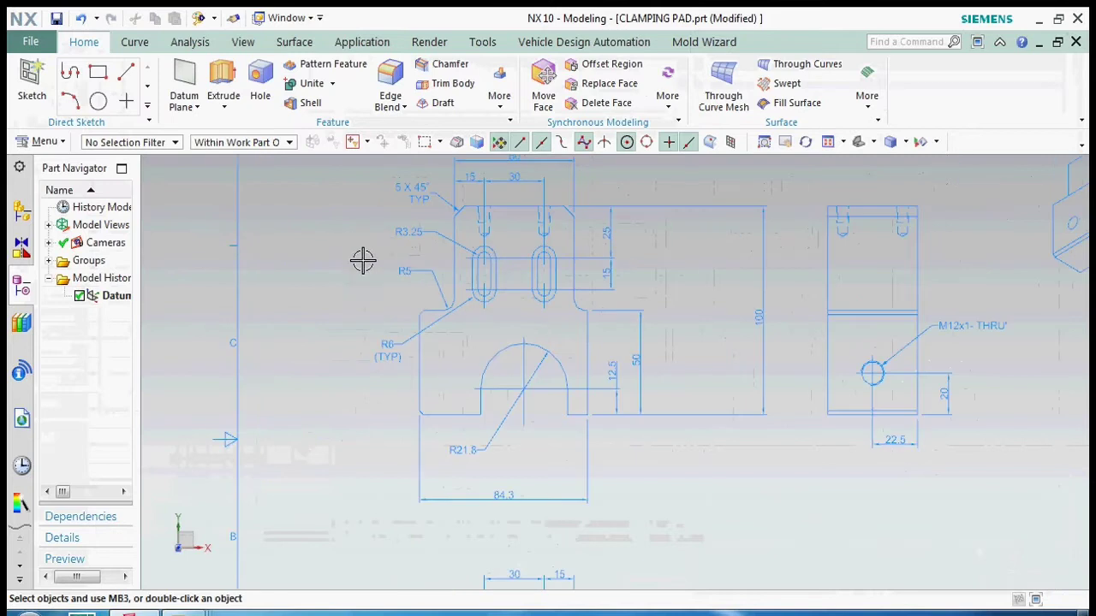
scroll(451, 310, "down", 3)
scroll(514, 376, "up", 3)
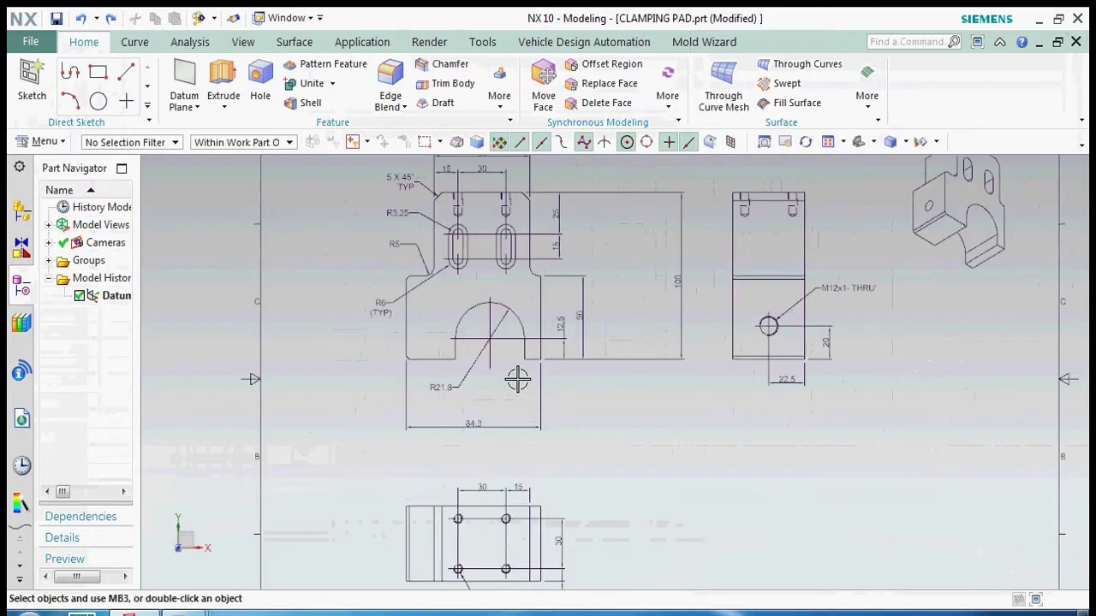
key("ctrl+s")
left_click(501, 363)
scroll(616, 349, "down", 2)
scroll(617, 354, "up", 2)
scroll(379, 437, "down", 2)
scroll(380, 289, "up", 3)
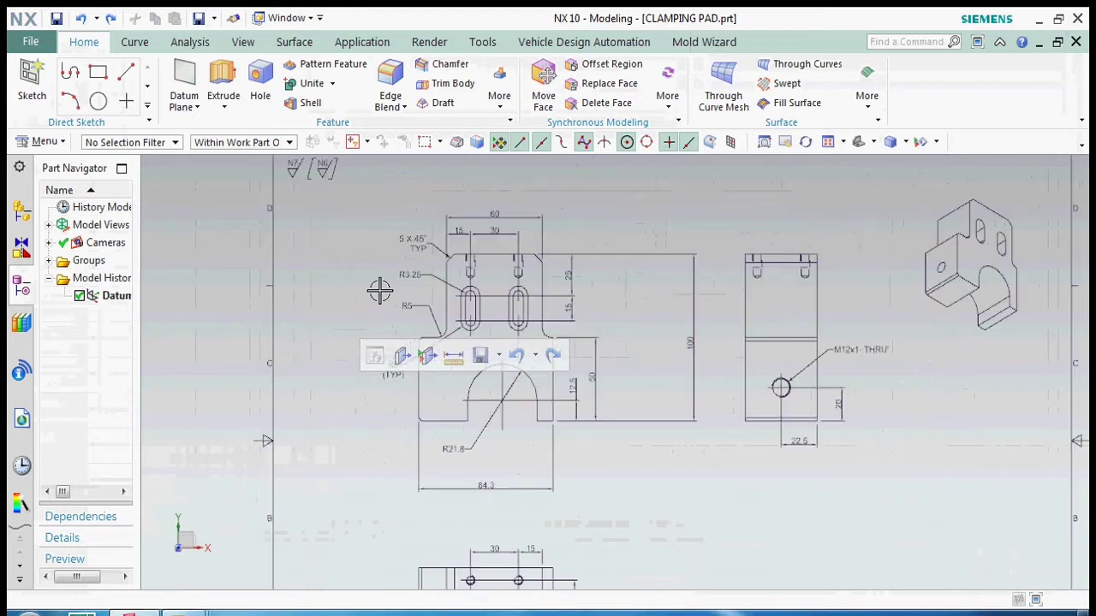
- Start an Extrude and select the first slot's two lines and top and bottom arcs
left_click(224, 80)
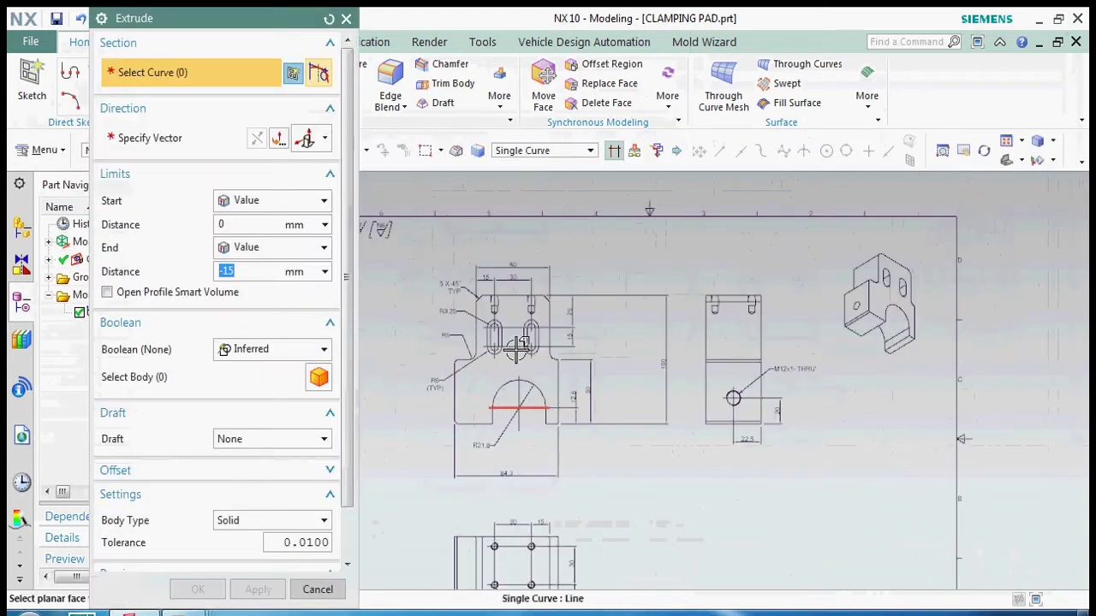
scroll(572, 512, "down", 2)
key("Escape")
scroll(844, 294, "up", 2)
scroll(813, 343, "up", 1)
scroll(758, 411, "up", 1)
scroll(792, 278, "up", 1)
scroll(792, 279, "down", 2)
scroll(506, 322, "up", 2)
scroll(556, 445, "down", 1)
scroll(591, 458, "up", 2)
scroll(591, 458, "down", 1)
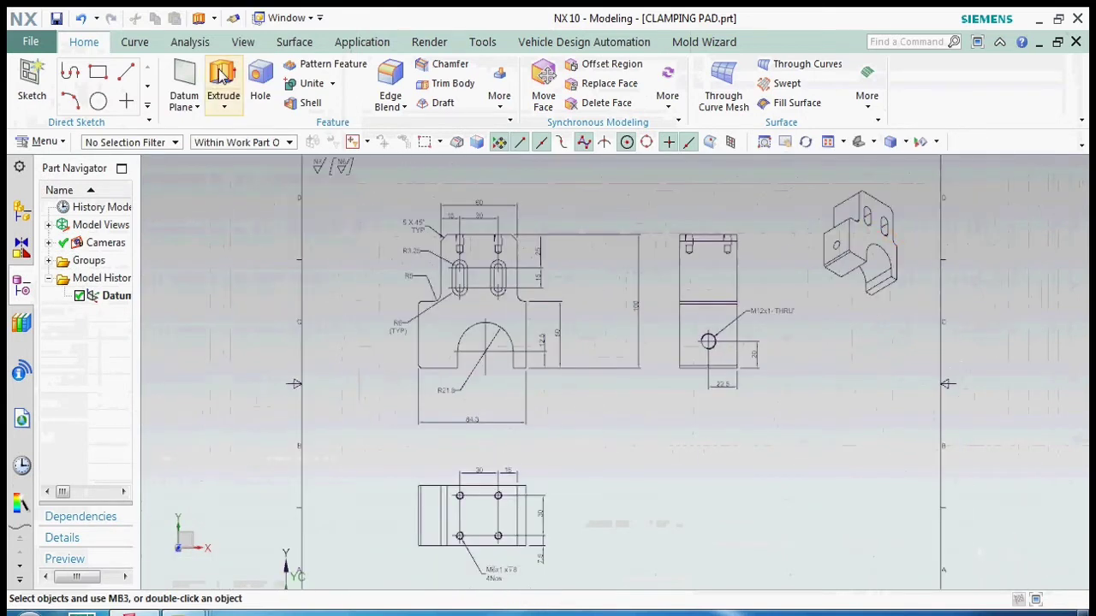
left_click(221, 76)
scroll(465, 296, "up", 3)
left_click(423, 256)
left_click(432, 321)
scroll(432, 322, "up", 2)
scroll(422, 345, "down", 1)
left_click(436, 293)
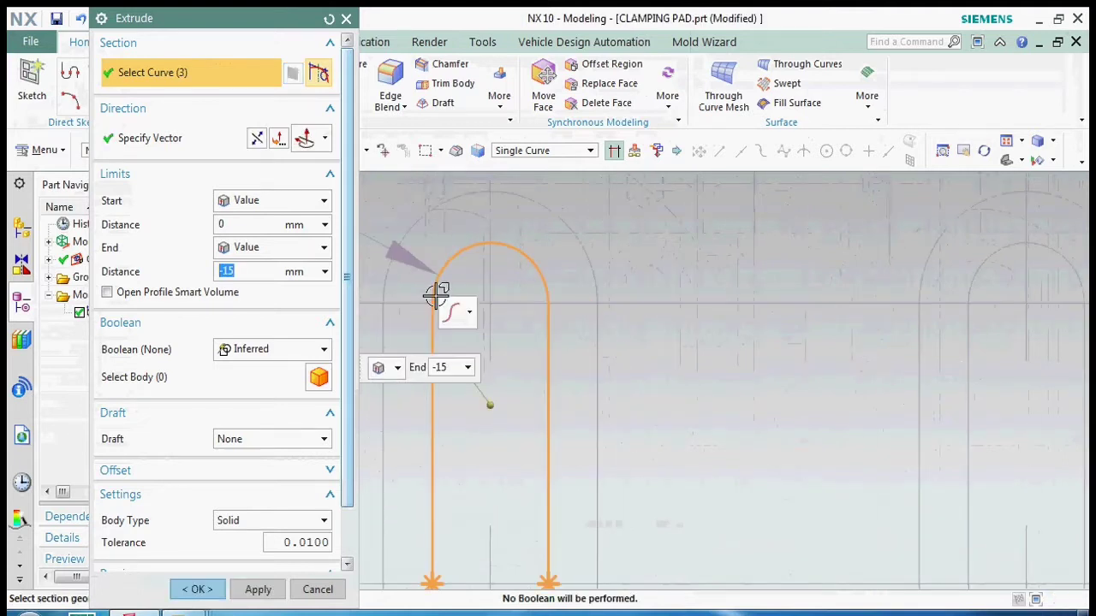
scroll(437, 293, "down", 1)
left_click(470, 414)
scroll(695, 266, "up", 2)
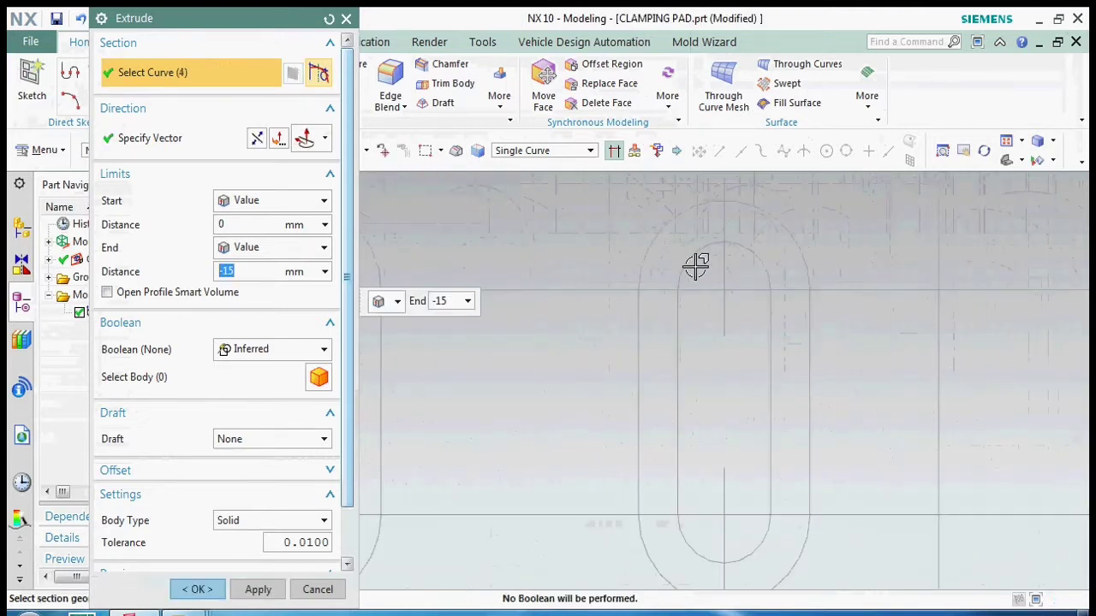
- Add the second slot's left and right lines and top and bottom arcs
left_click(677, 330)
left_click(745, 250)
left_click(768, 283)
scroll(724, 262, "down", 3)
scroll(742, 407, "up", 3)
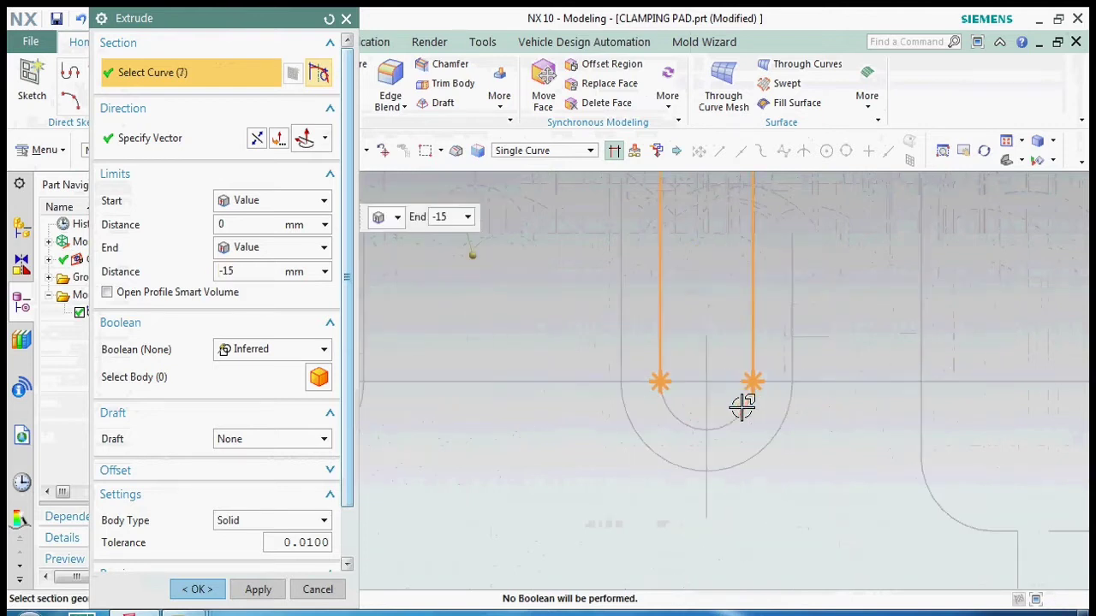
left_click(742, 407)
scroll(728, 403, "down", 2)
- Add the outline's top edge, vertical edges, diagonal chamfer, lower lines and fillet corners
left_click(599, 254)
scroll(582, 253, "up", 1)
scroll(585, 247, "up", 2)
scroll(655, 247, "up", 1)
scroll(668, 250, "up", 1)
scroll(599, 250, "up", 1)
scroll(731, 314, "up", 1)
scroll(518, 263, "up", 2)
scroll(684, 269, "down", 2)
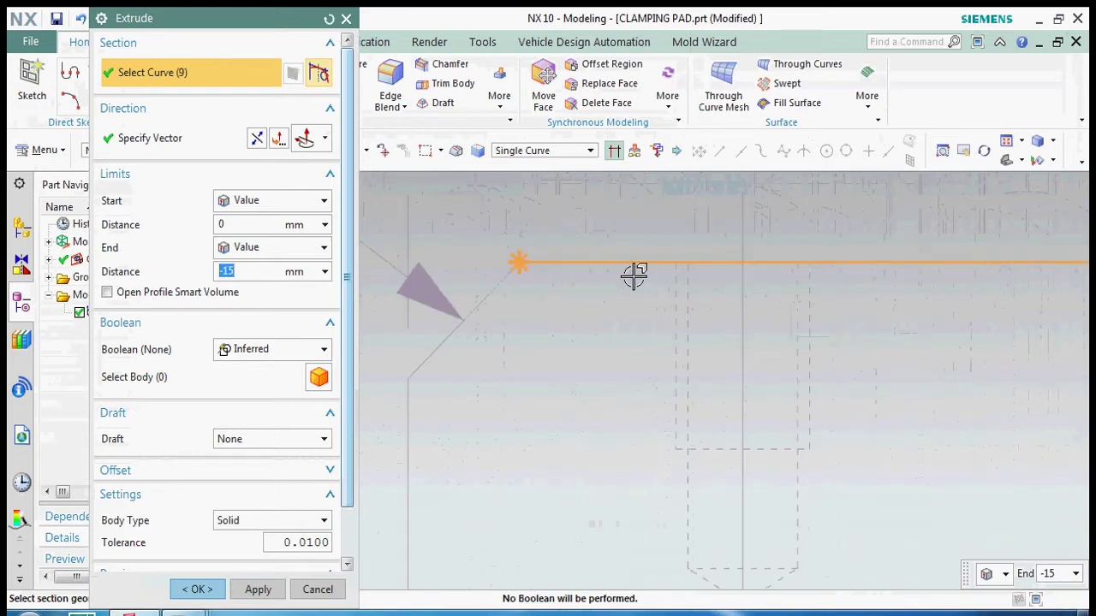
left_click(399, 462)
scroll(445, 385, "up", 2)
left_click(507, 240)
scroll(506, 235, "down", 2)
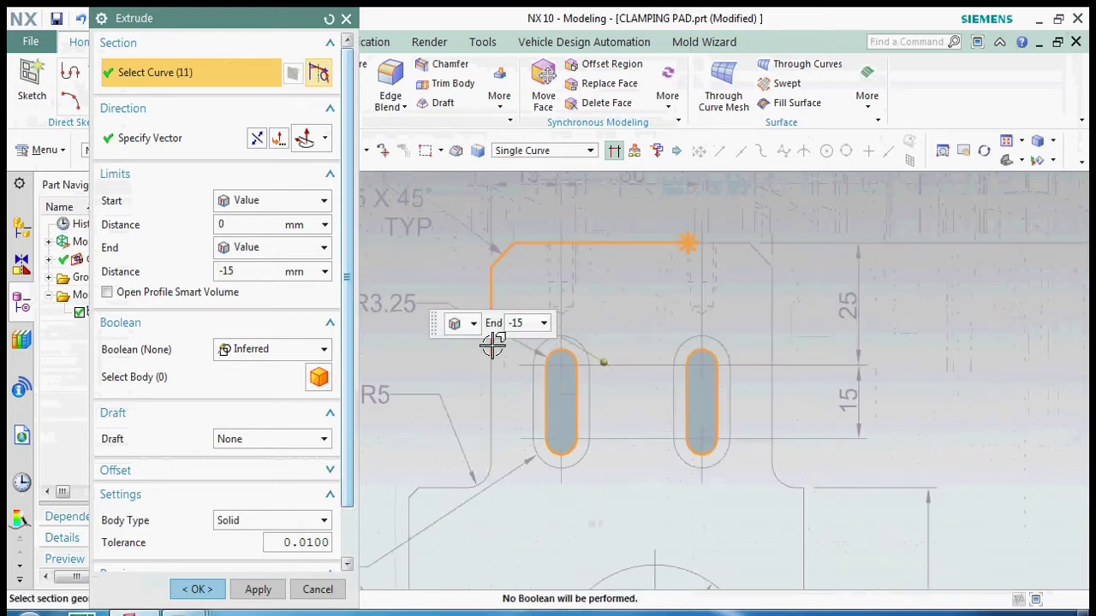
scroll(492, 340, "up", 2)
left_click(491, 448)
scroll(807, 254, "up", 2)
left_click(555, 387)
scroll(553, 411, "down", 2)
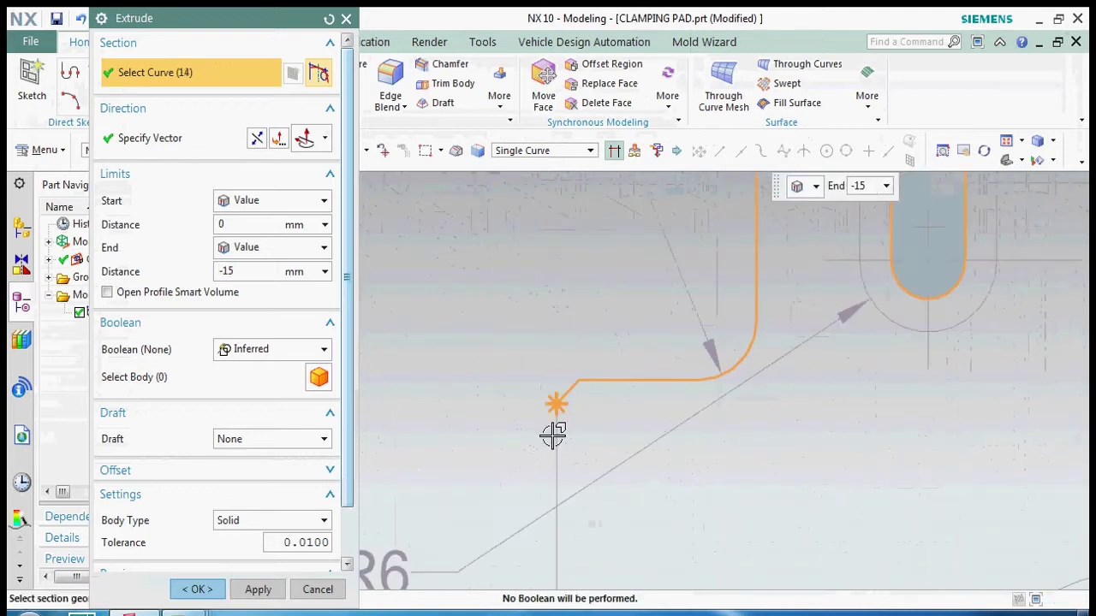
left_click(536, 342)
left_click(538, 448)
scroll(539, 430, "up", 2)
left_click(540, 432)
- Add the bottom lines, the arch's R21.8 arc and the right-side lines to close the profile
left_click(719, 452)
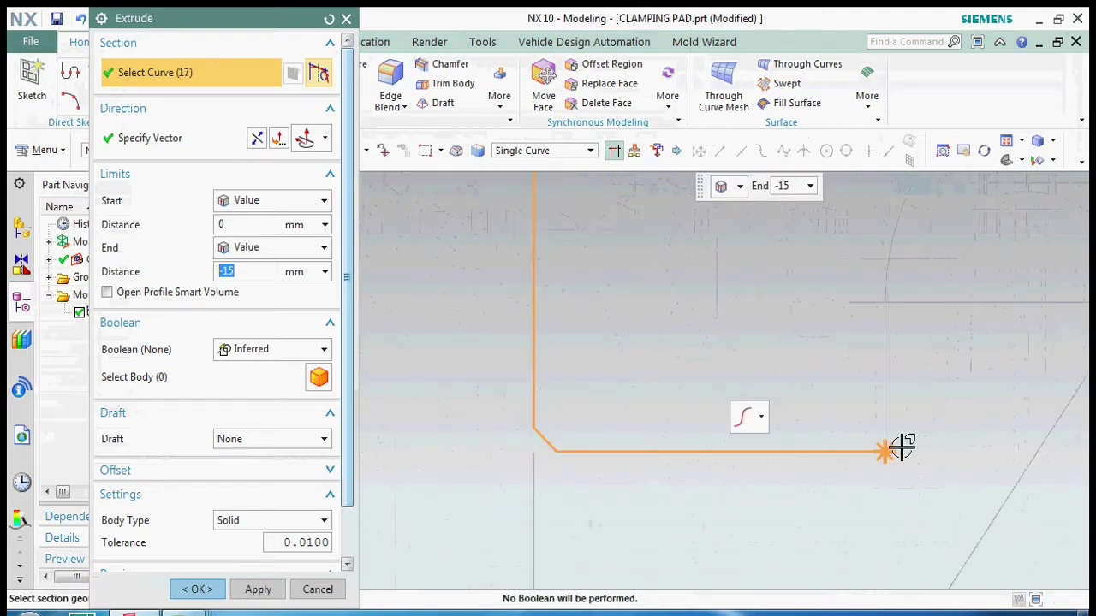
left_click(893, 428)
scroll(885, 274, "down", 2)
scroll(807, 276, "up", 2)
scroll(770, 257, "up", 2)
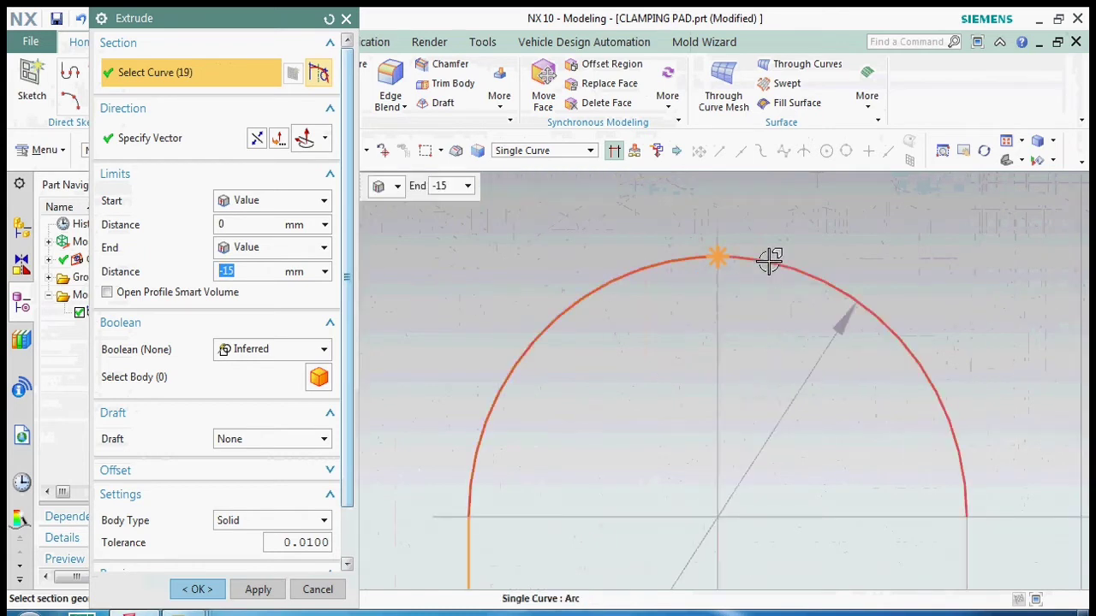
left_click(770, 257)
scroll(839, 398, "up", 1)
left_click(873, 522)
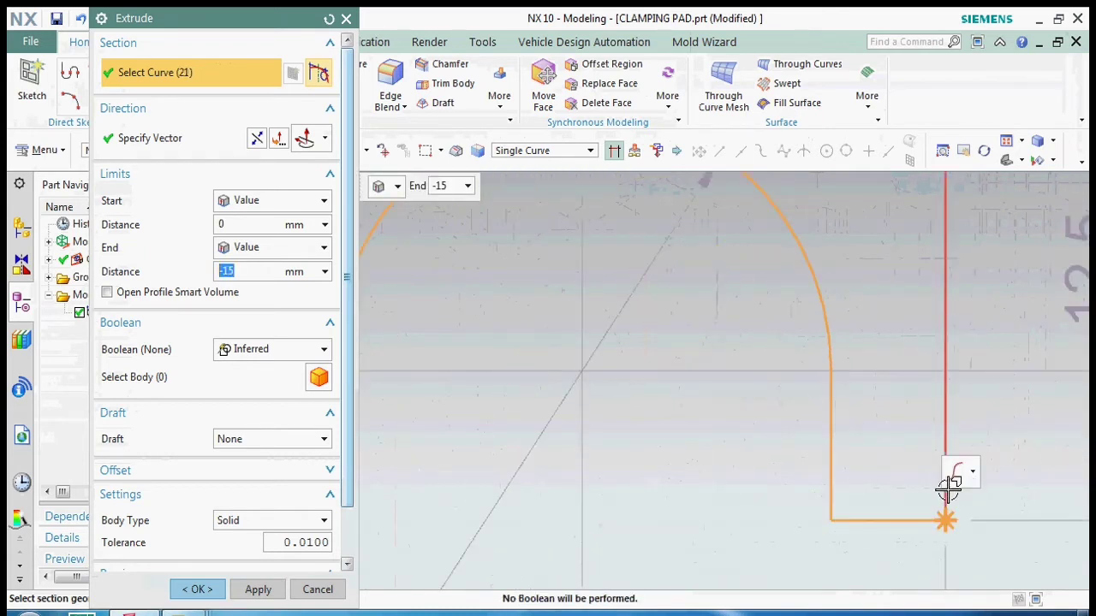
scroll(924, 471, "down", 2)
left_click(900, 295)
scroll(907, 274, "up", 2)
left_click(907, 275)
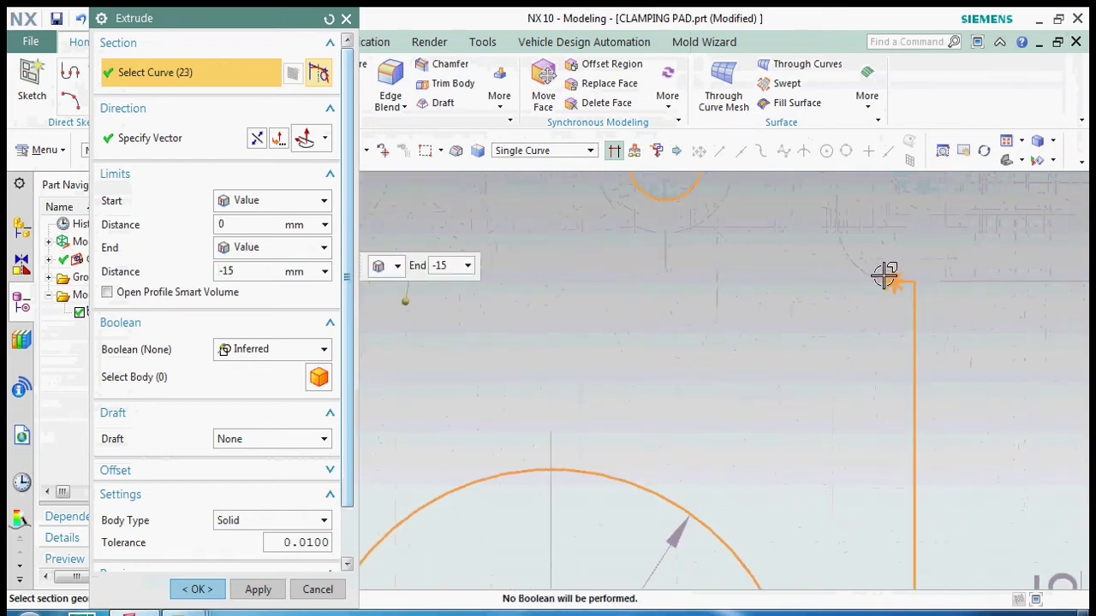
scroll(856, 317, "down", 2)
left_click(842, 342)
scroll(824, 443, "down", 1)
scroll(823, 379, "up", 2)
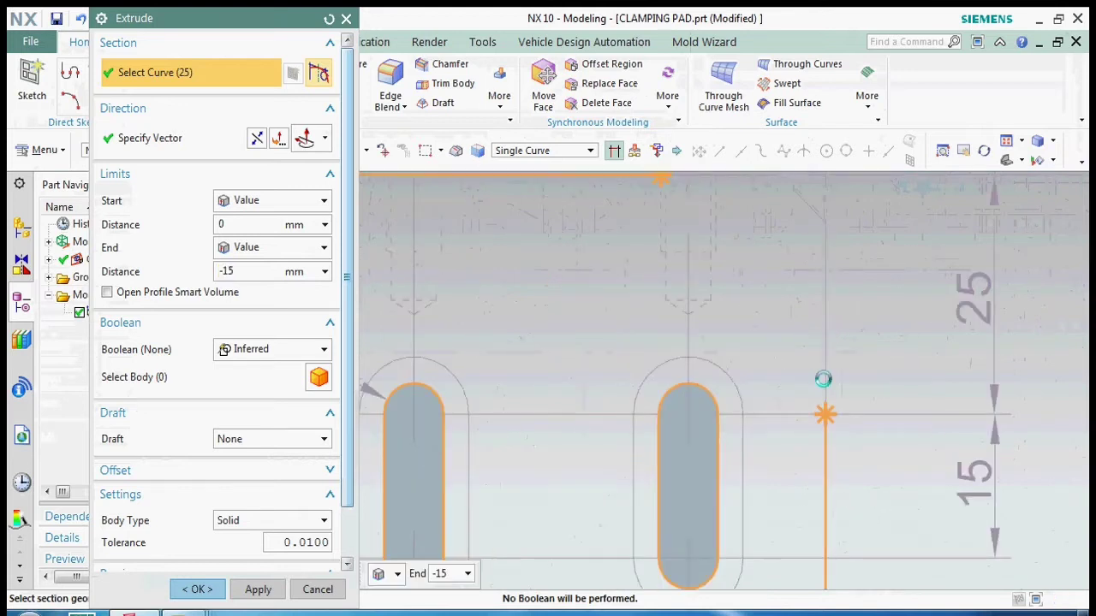
scroll(807, 265, "down", 2)
scroll(759, 294, "up", 2)
- Add one more horizontal edge, remove an extra one, and confirm the extrusion
left_click(758, 294)
scroll(758, 296, "up", 1)
scroll(649, 317, "up", 1)
left_click(494, 312, "shift")
scroll(563, 303, "down", 2)
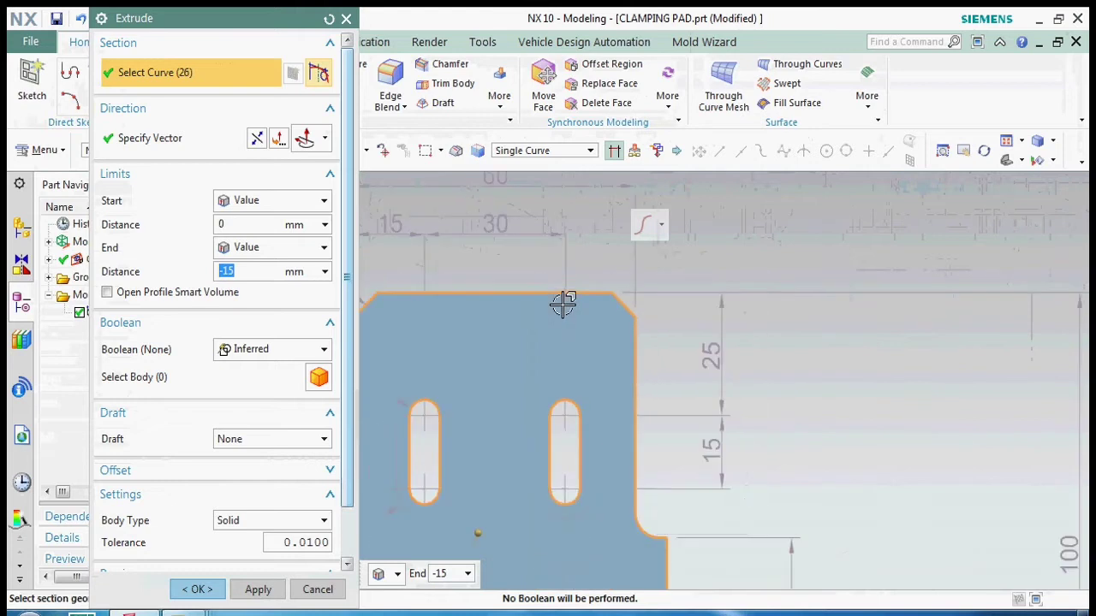
scroll(513, 366, "down", 2)
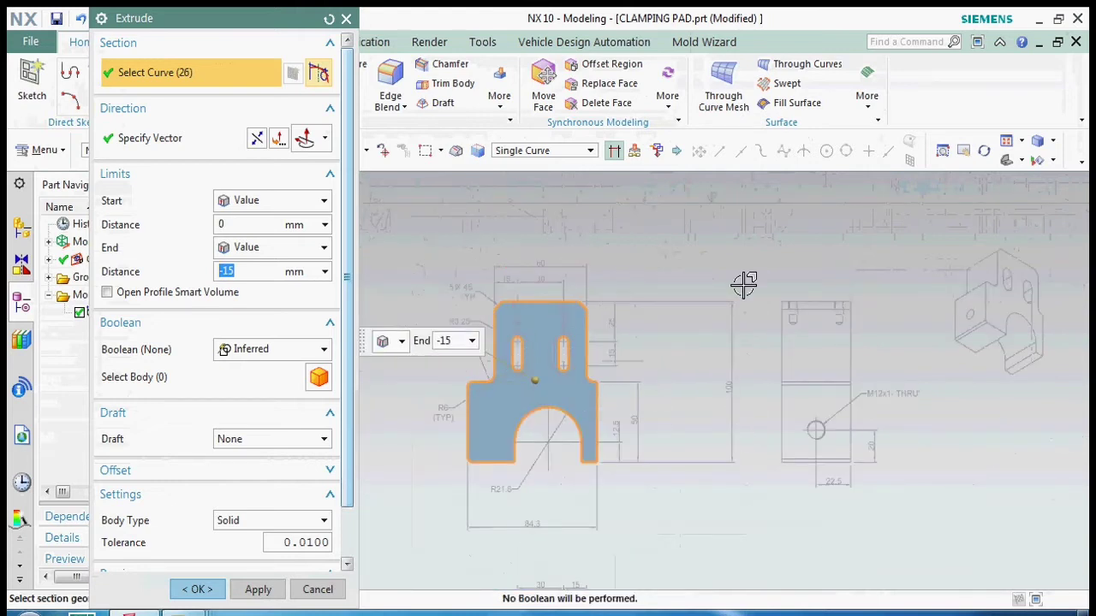
scroll(618, 550, "down", 2)
scroll(655, 533, "up", 3)
scroll(665, 533, "down", 2)
scroll(666, 533, "down", 1)
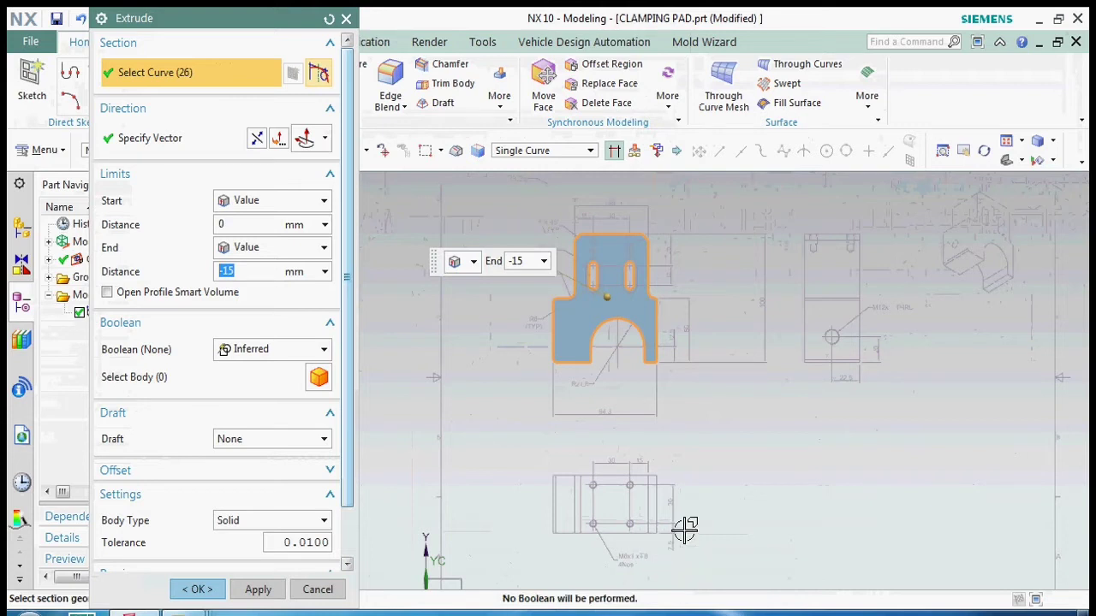
scroll(665, 533, "up", 3)
scroll(671, 523, "up", 2)
scroll(658, 499, "down", 2)
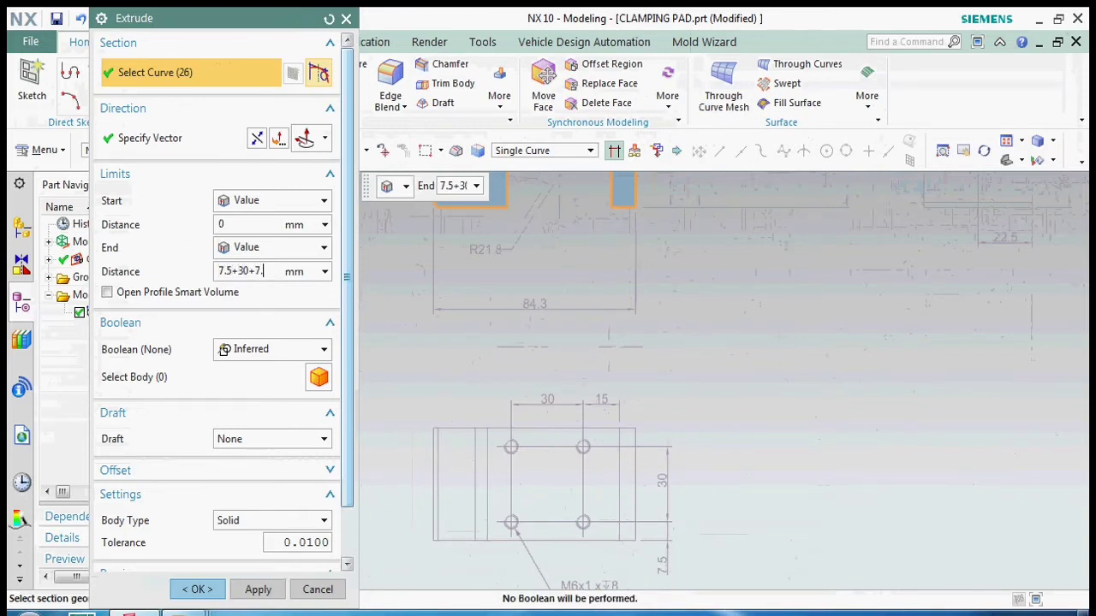
left_click(221, 589)
- Measure the distance between two side-view edges, which reads 45 mm
scroll(660, 325, "down", 3)
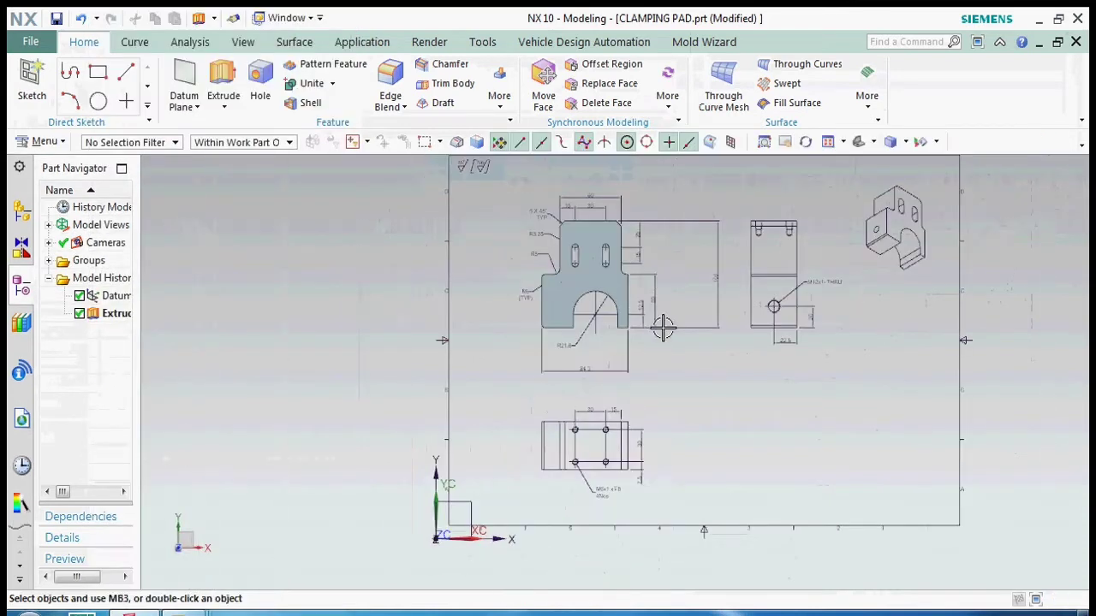
scroll(690, 410, "up", 1)
left_click(792, 389)
scroll(848, 231, "up", 1)
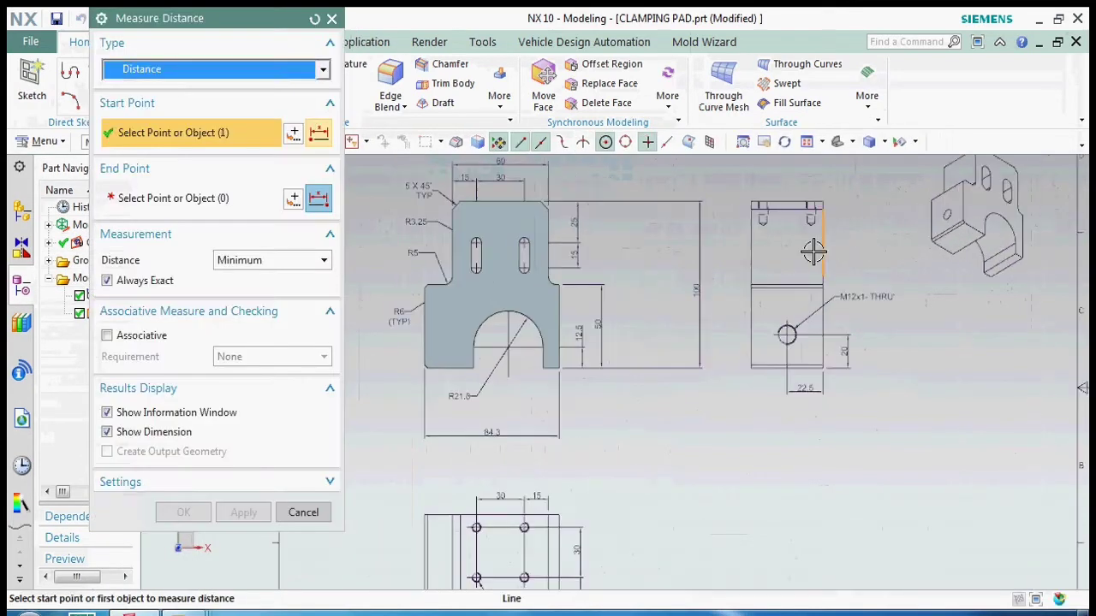
left_click(824, 239)
left_click(751, 248)
left_click(519, 107)
- Take a second measurement from the diagonal edge to a point on the far face
left_click(244, 512)
left_click(597, 390)
mouse_move(598, 390)
middle_mouse_down()
mouse_move(519, 381)
mouse_move(600, 359)
middle_mouse_up()
left_click(814, 282)
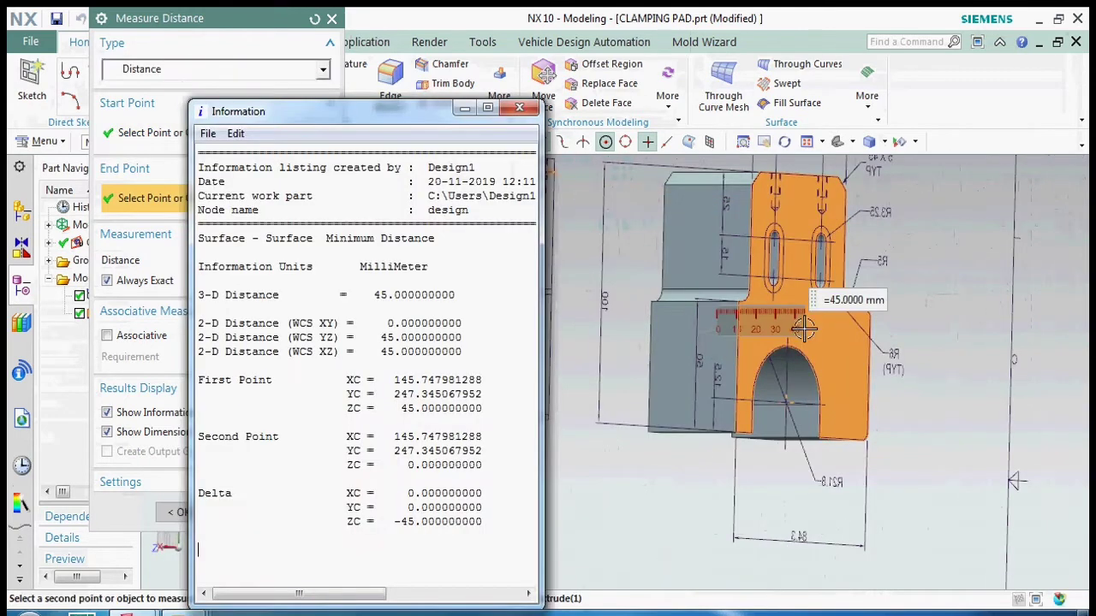
left_click(535, 107)
left_click(331, 19)
- Reopen the extrusion's settings and confirm it at 45 mm depth
middle_click_drag(745, 313, 459, 314)
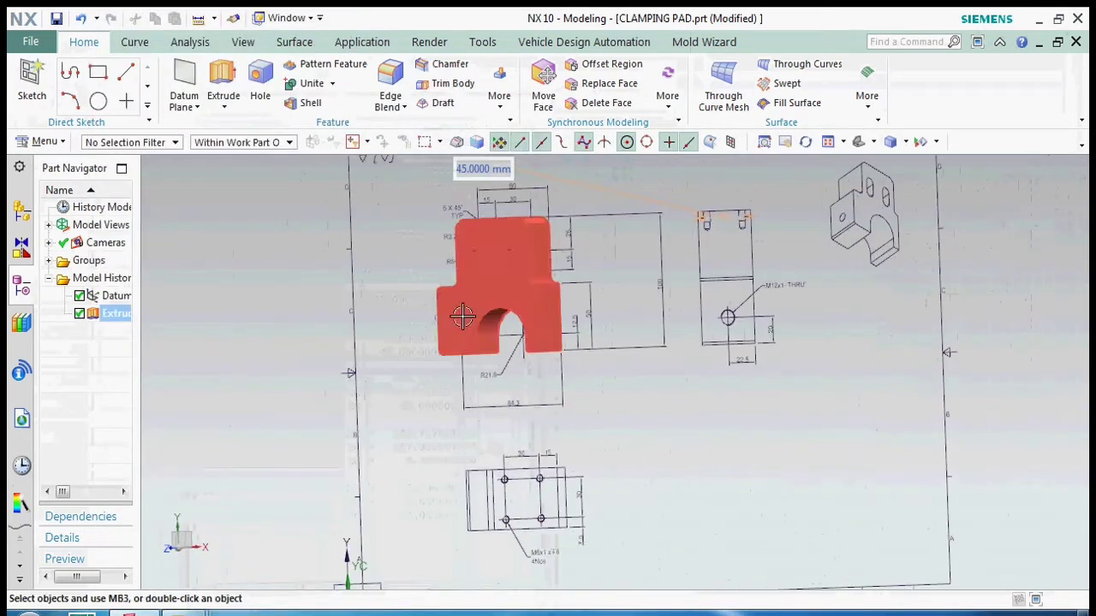
middle_click_drag(636, 362, 503, 286)
key("x")
mouse_move(599, 355)
middle_mouse_down()
mouse_move(521, 325)
mouse_move(505, 334)
middle_mouse_up()
left_click(255, 590)
- Zoom and orbit to view the grey pad in shaded 3-D over the drawing
mouse_move(663, 437)
middle_mouse_down()
mouse_move(690, 374)
mouse_move(655, 428)
middle_mouse_up()
scroll(521, 293, "up", 3)
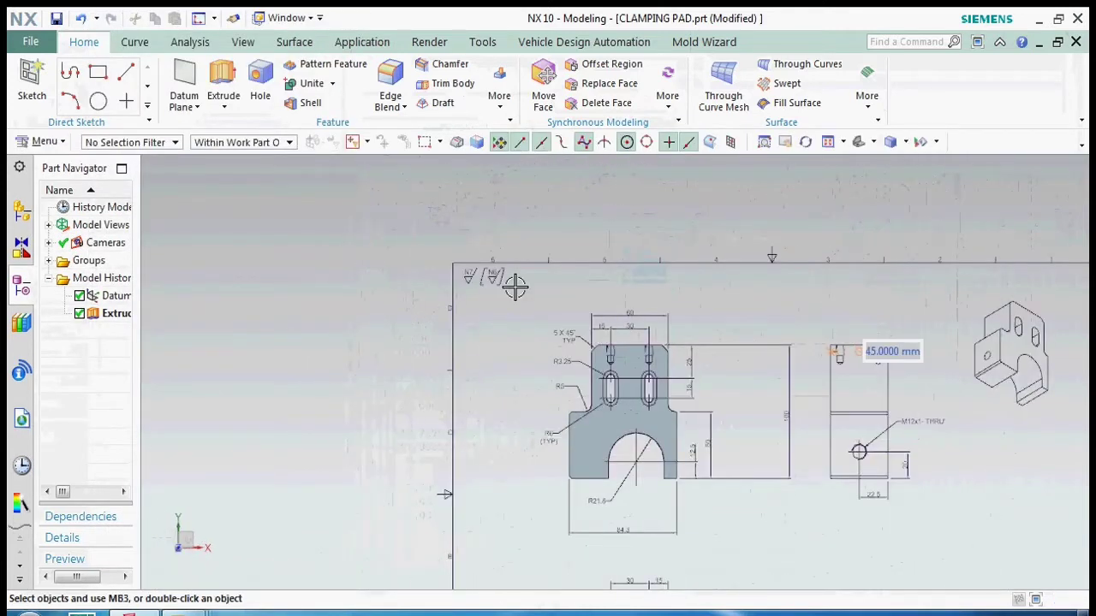
scroll(682, 477, "down", 2)
scroll(659, 437, "up", 1)
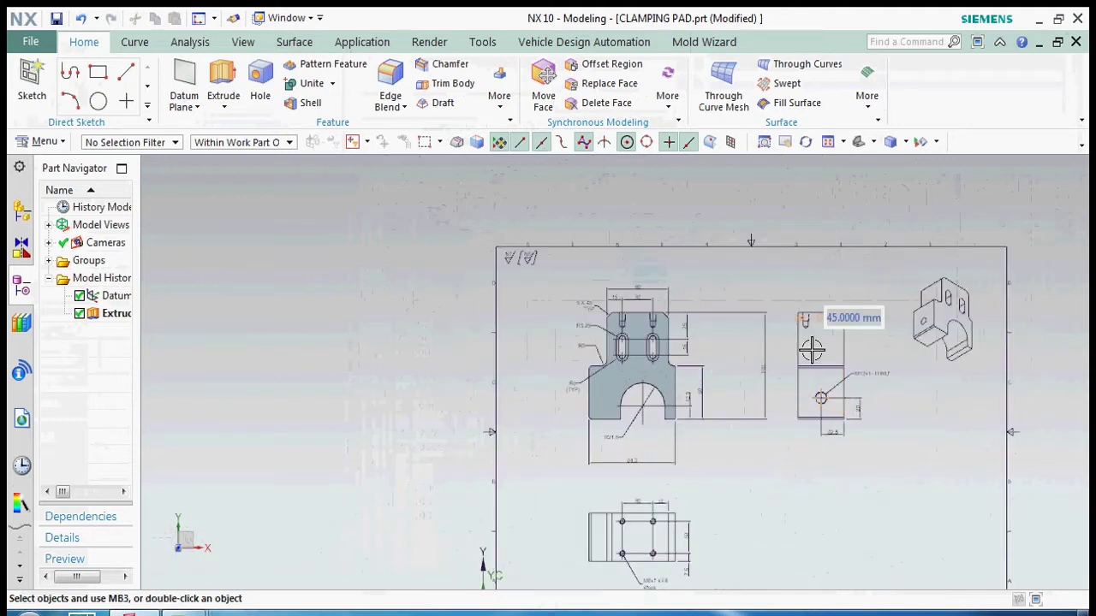
scroll(811, 350, "up", 2)
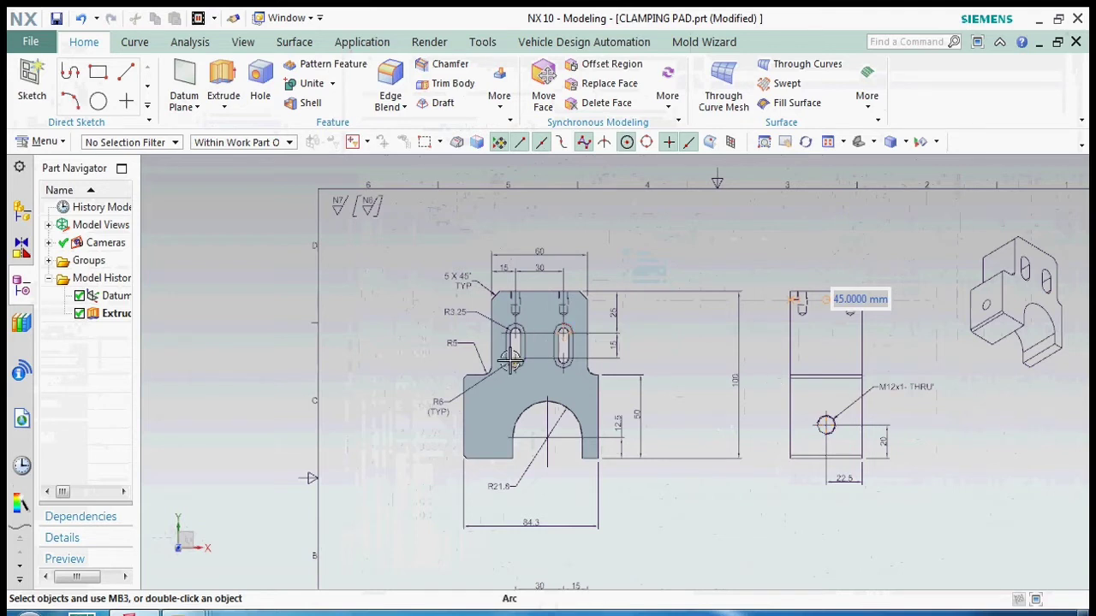
middle_click_drag(510, 361, 621, 328)
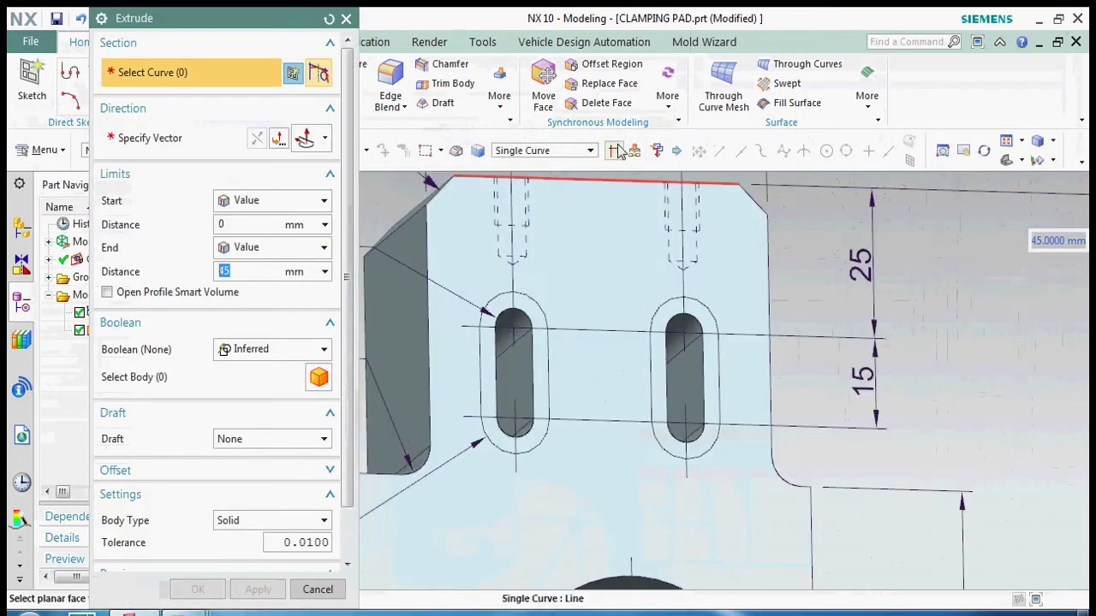
- Extrude both slot outlines as Connected Curves to -8.5 and subtract them from the pad
left_click(590, 149)
left_click(526, 179)
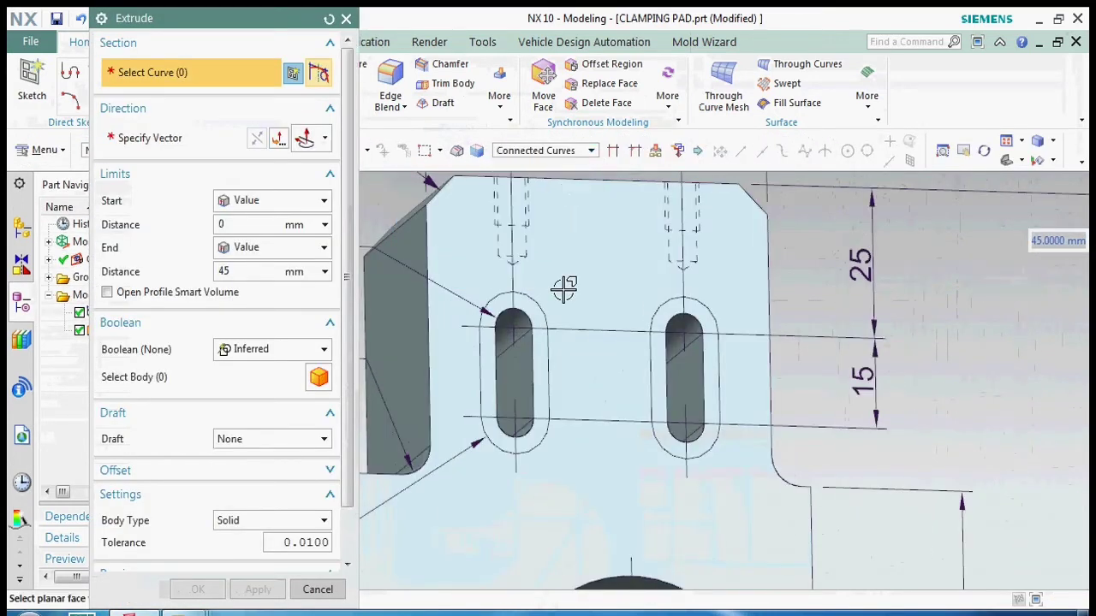
left_click(502, 306)
left_click(680, 299)
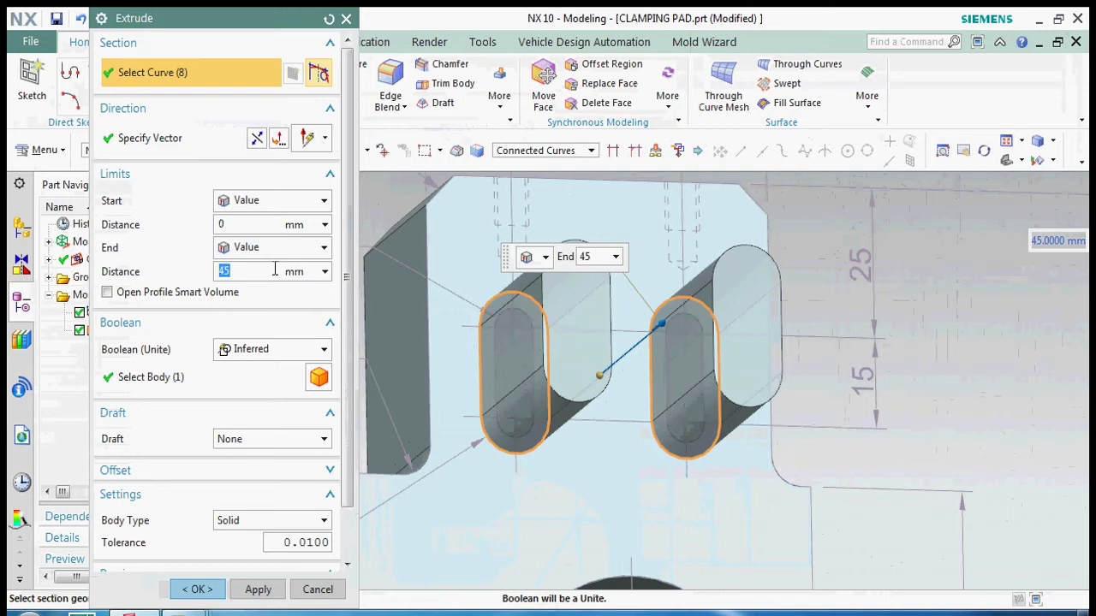
left_click(274, 271)
type("-8.5")
left_click(272, 349)
left_click(257, 403)
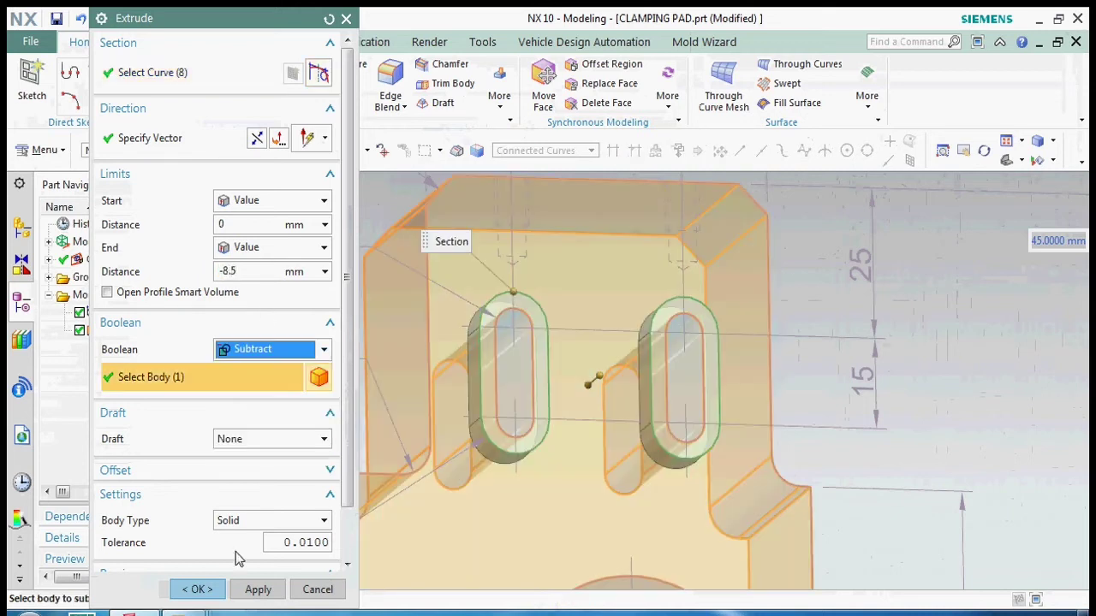
left_click(197, 589)
scroll(531, 403, "down", 5)
- Save the part file with Ctrl+S and select the pad body
key("ctrl+s")
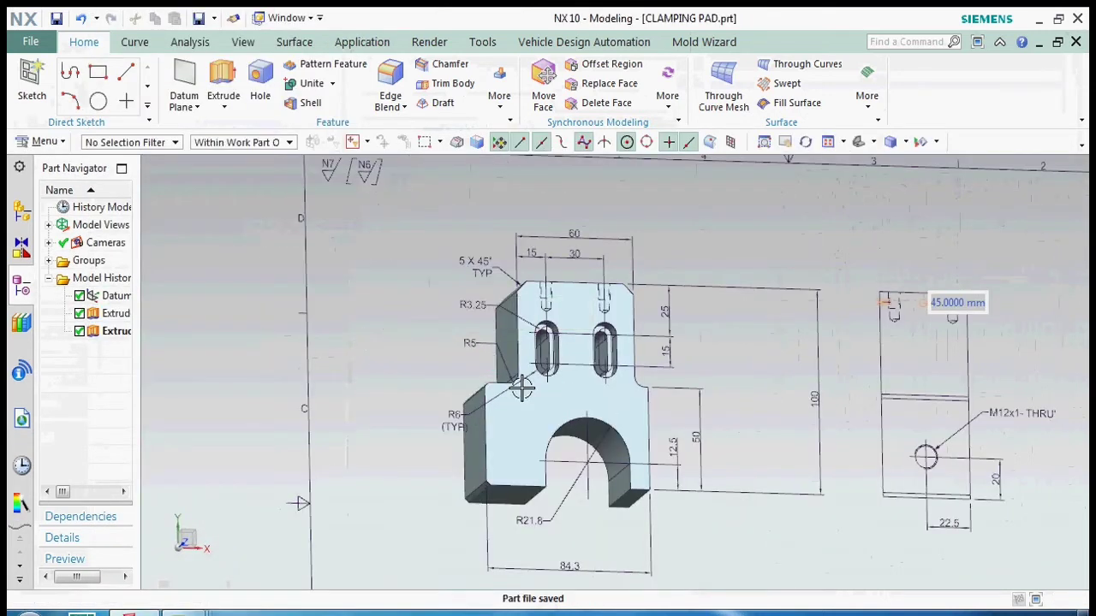
left_click(518, 385)
scroll(437, 376, "down", 2)
- Set Move Object to rotate the pad by Angle about the X axis through a curve end point
key("ctrl+t")
left_click(272, 135)
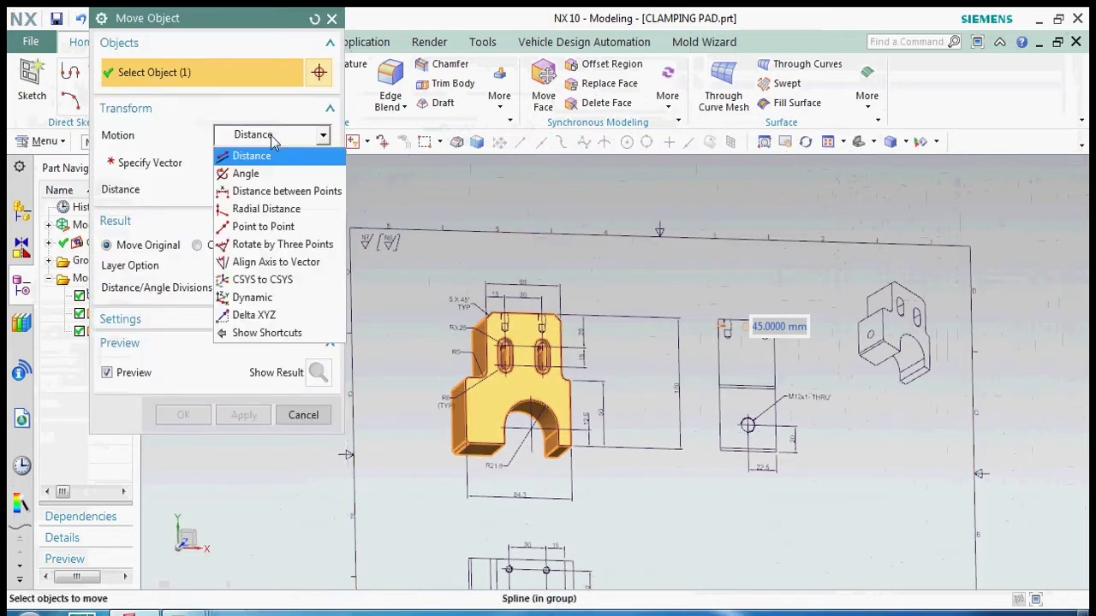
left_click(233, 170)
left_click(656, 374)
left_click(324, 192)
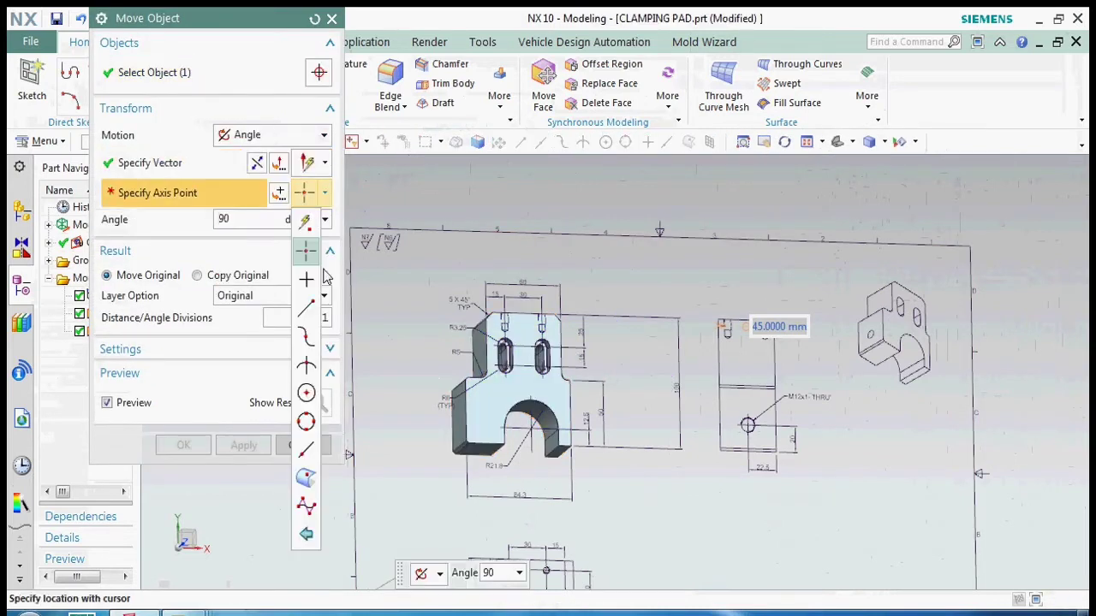
left_click(306, 308)
scroll(510, 345, "down", 2)
scroll(510, 346, "down", 1)
scroll(510, 346, "up", 3)
left_click(656, 364)
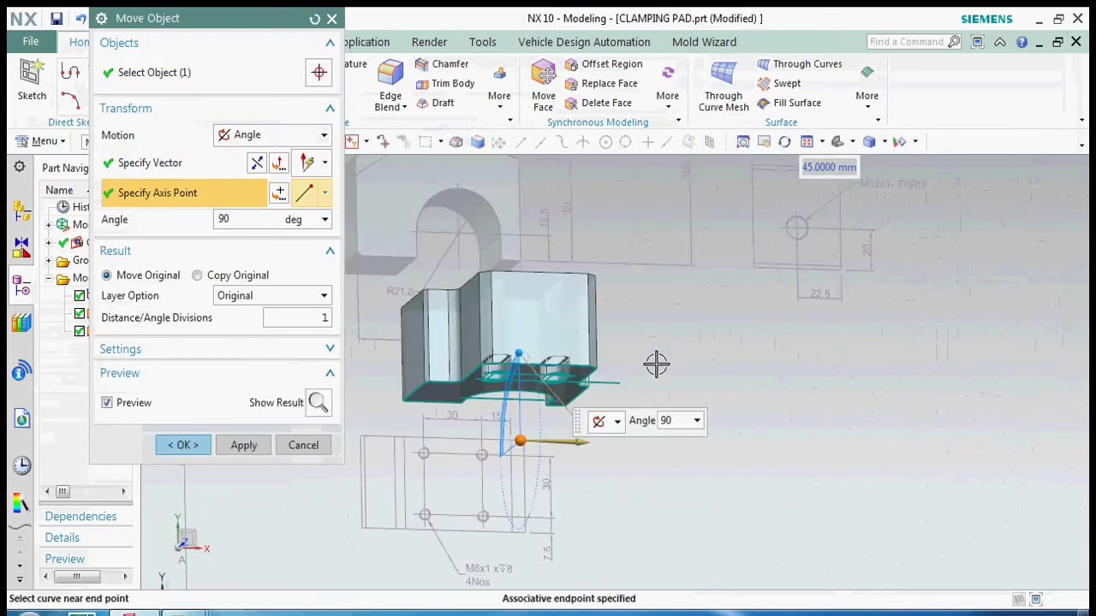
- Check the 90° rotation preview from several views and choose Copy Original
key("ctrl+alt+t")
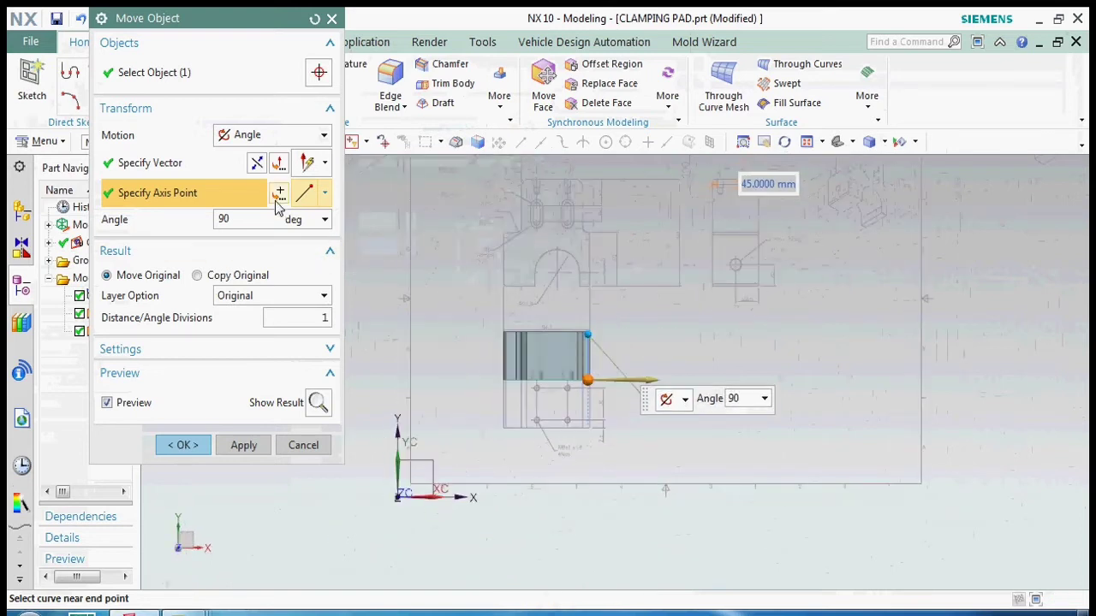
scroll(576, 446, "up", 4)
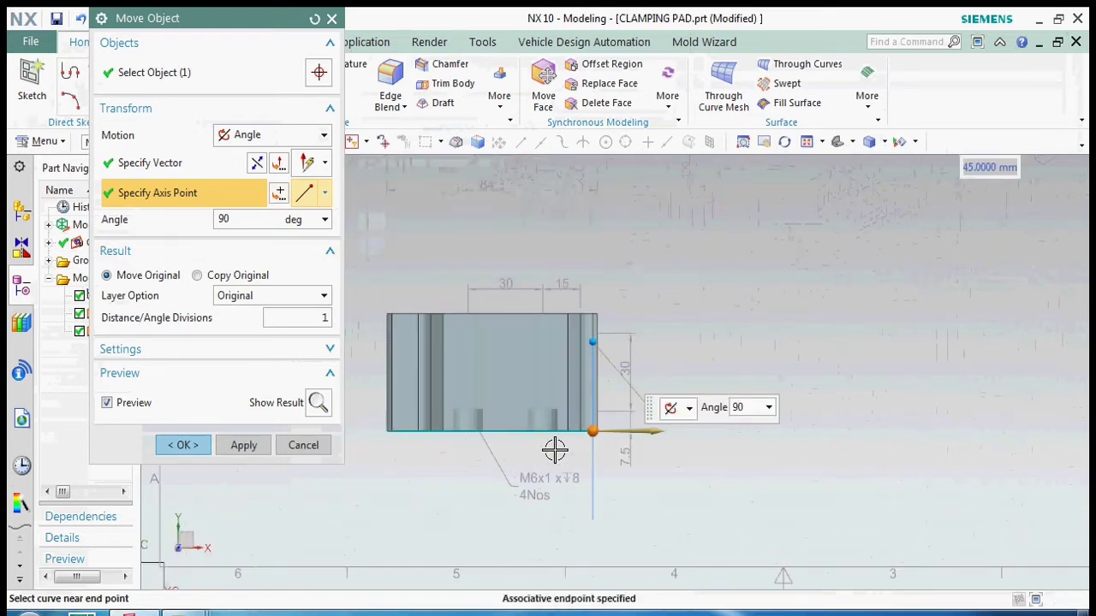
middle_click_drag(664, 251, 544, 339)
middle_click_drag(550, 326, 537, 348)
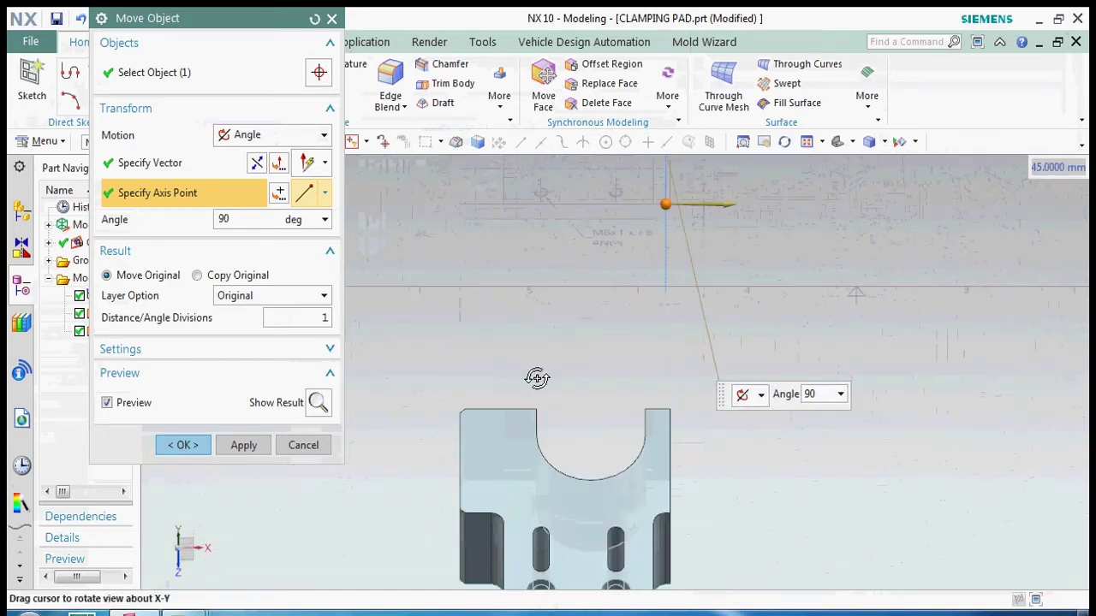
middle_click_drag(537, 348, 548, 342)
scroll(553, 338, "down", 3)
scroll(556, 340, "up", 2)
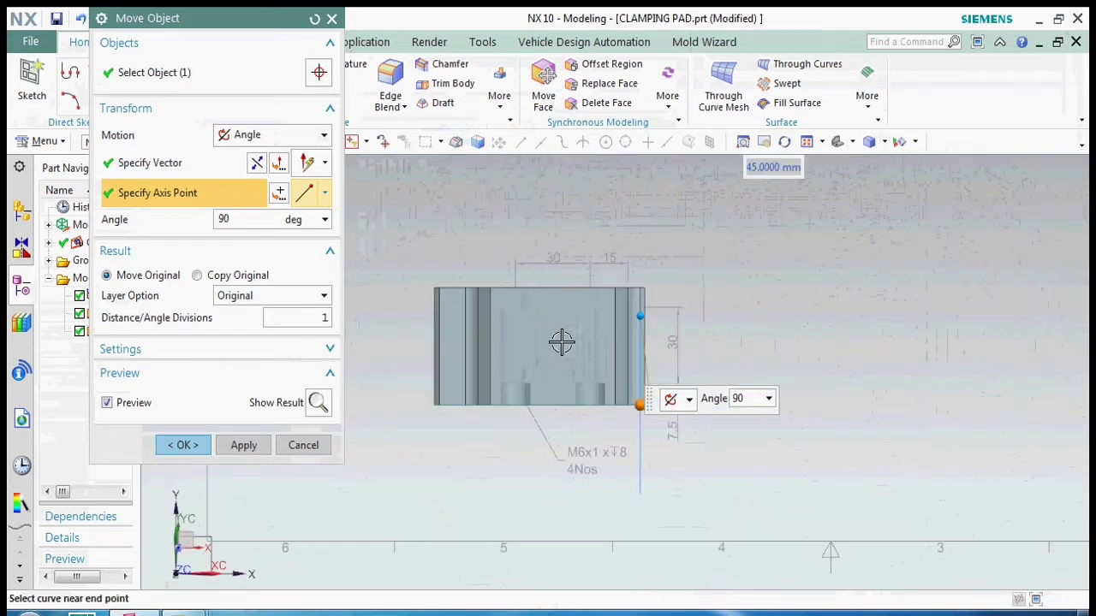
mouse_move(611, 366)
middle_mouse_down()
mouse_move(563, 306)
mouse_move(338, 260)
middle_mouse_up()
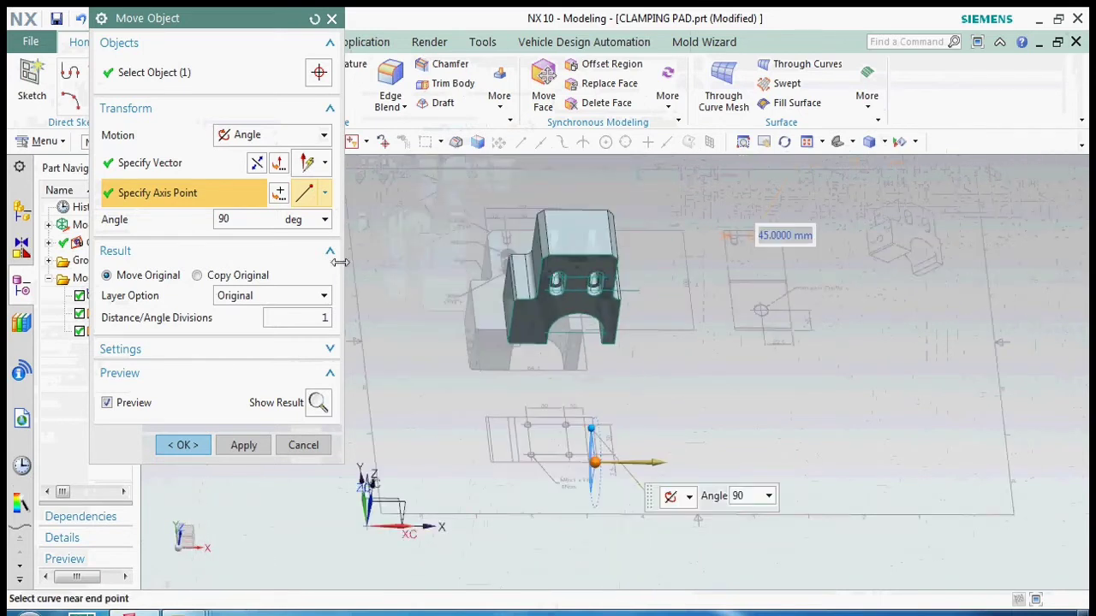
left_click(198, 275)
- Confirm the rotated copy and orbit to view it from above
left_click(182, 465)
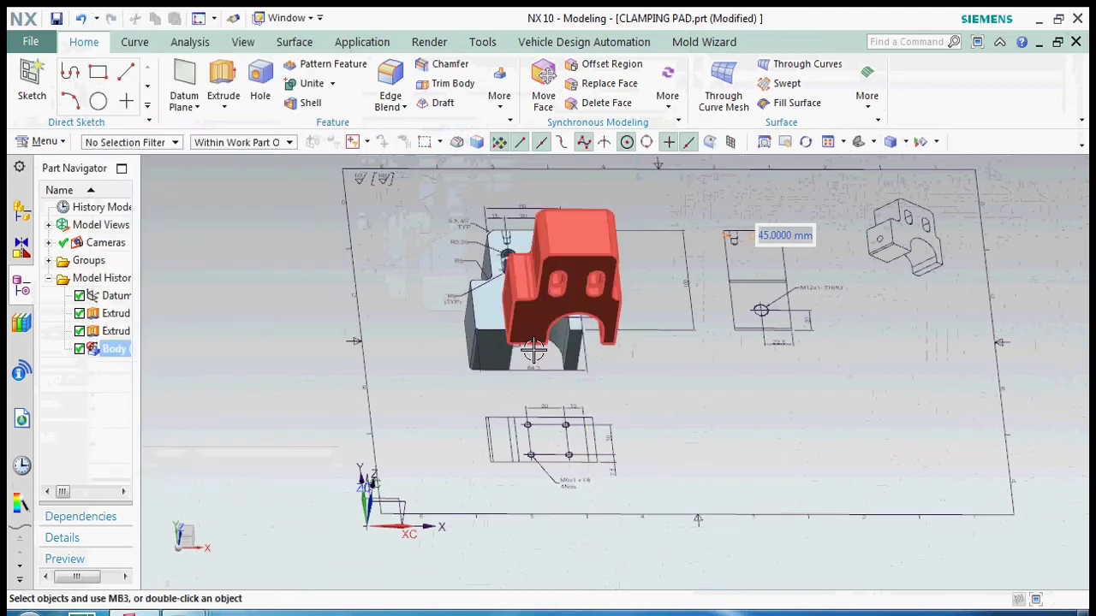
middle_click_drag(548, 445, 569, 370)
scroll(560, 376, "up", 2)
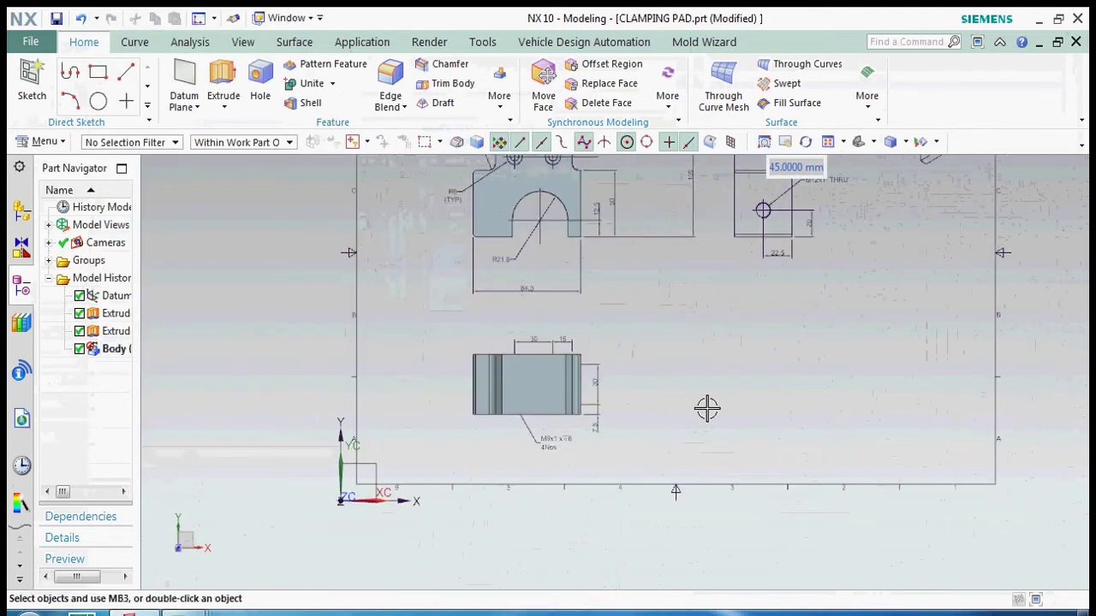
scroll(702, 402, "up", 2)
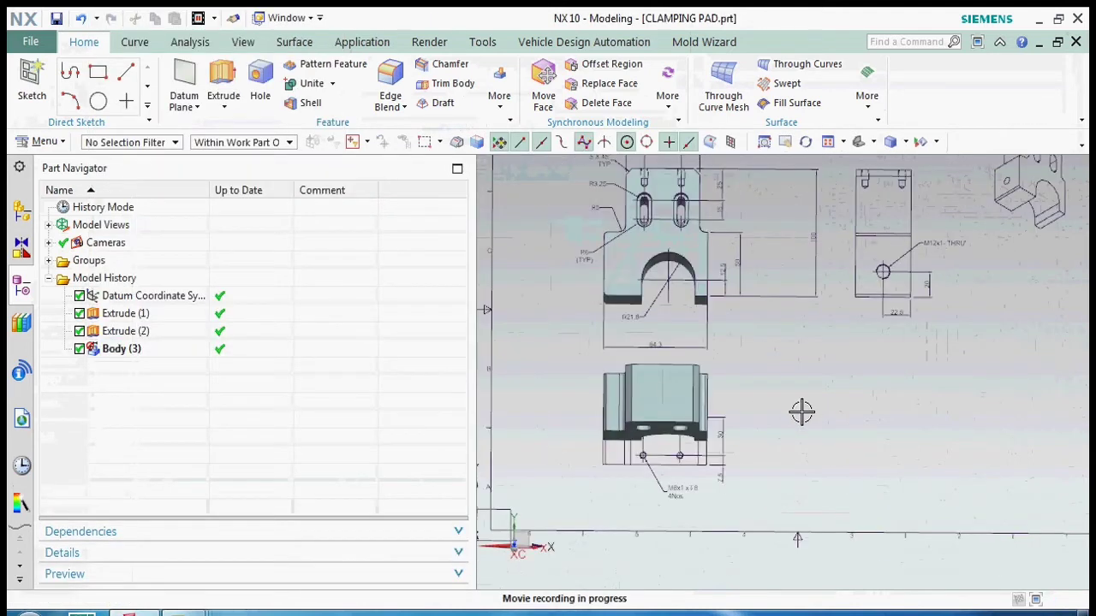
scroll(800, 411, "up", 3)
- Narrow the part history panel and orbit to a near-front view of the copied body
left_click_drag(473, 363, 272, 364)
scroll(599, 368, "down", 2)
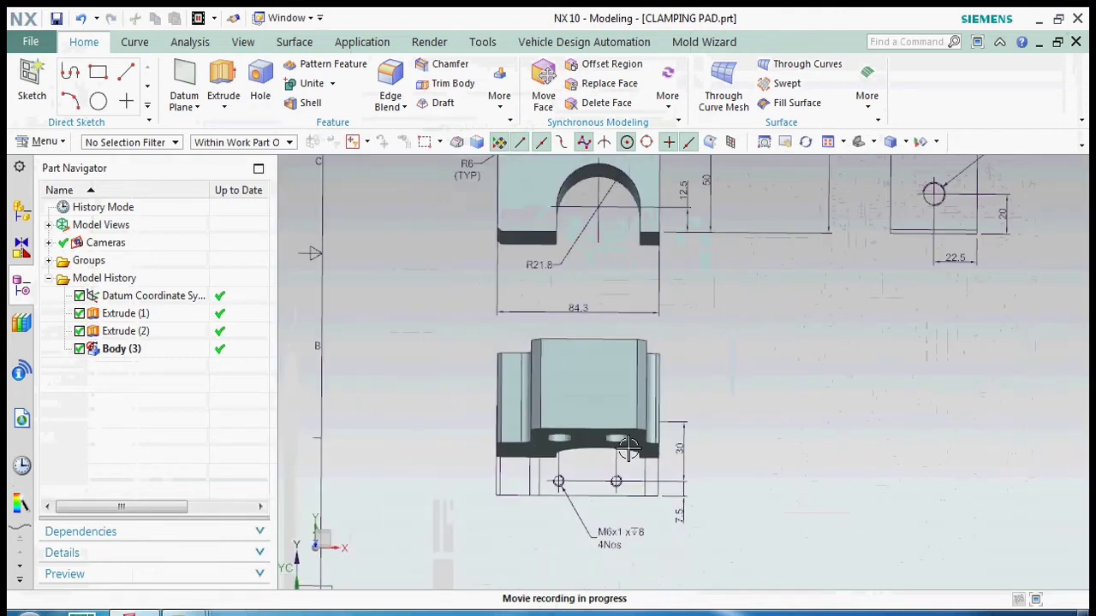
middle_click_drag(599, 368, 668, 361)
left_click(668, 361)
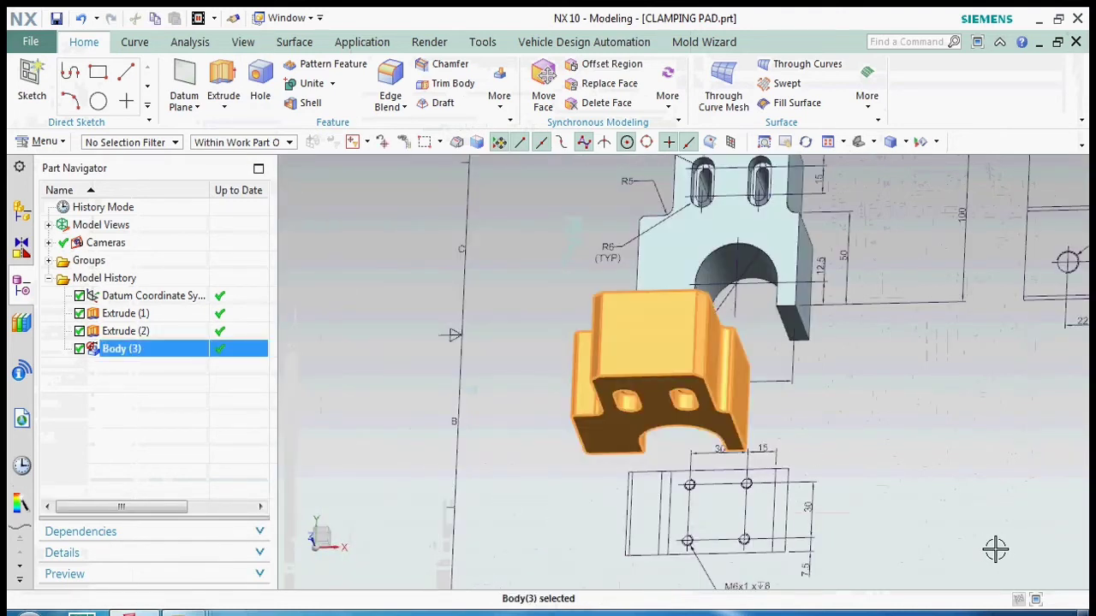
middle_click_drag(955, 546, 864, 496)
left_click(864, 496)
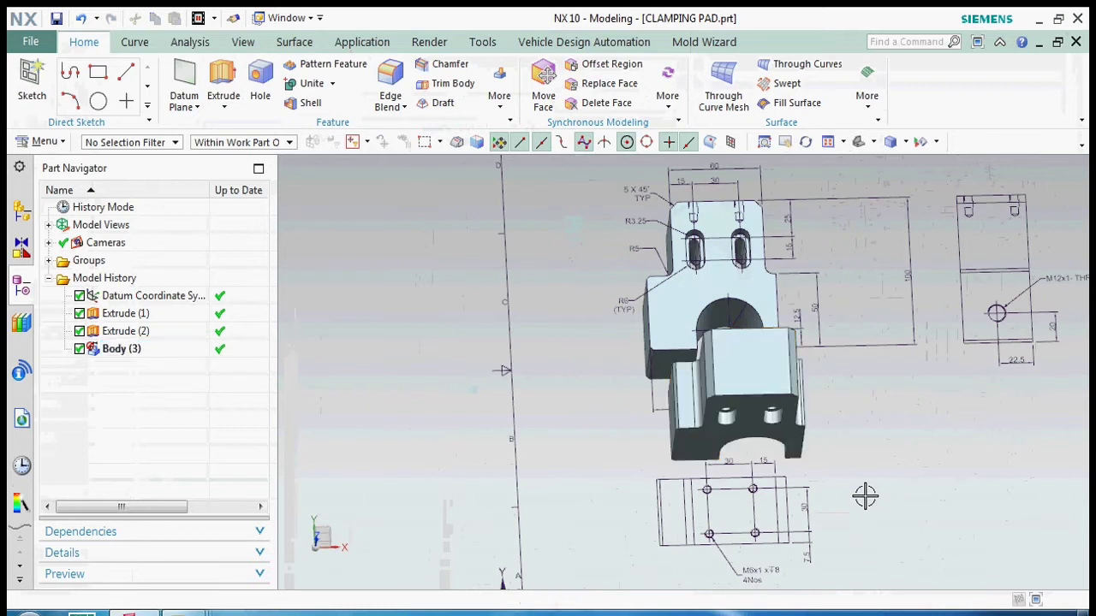
- Measure the drawing curve to copied body face distance: 232.73 mm along Z
left_click(998, 458)
scroll(779, 514, "up", 3)
left_click(795, 569)
left_click(727, 214)
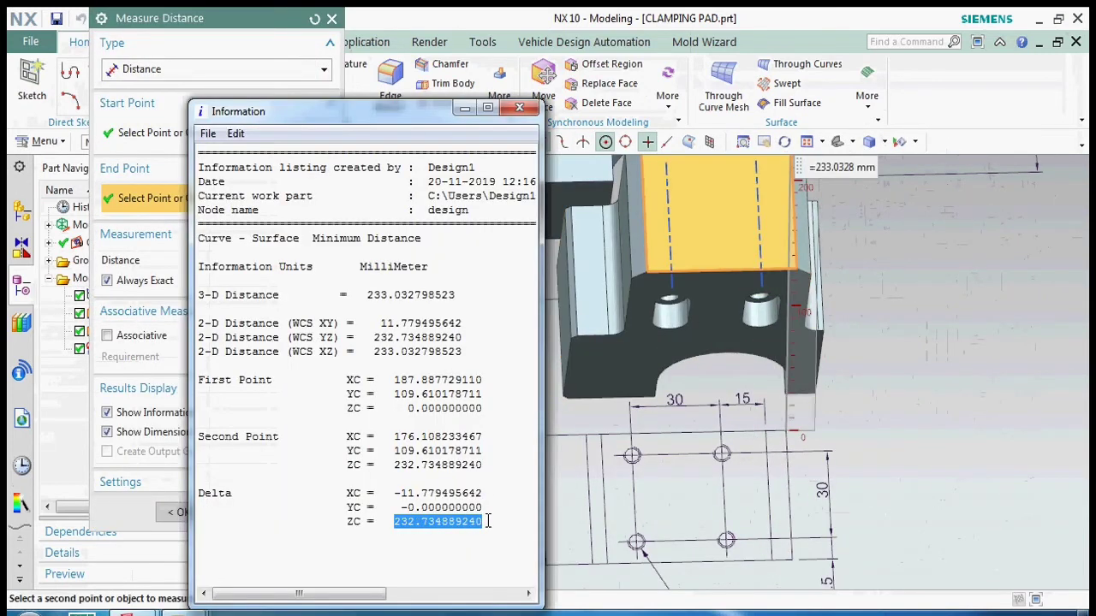
left_click(518, 109)
left_click(331, 18)
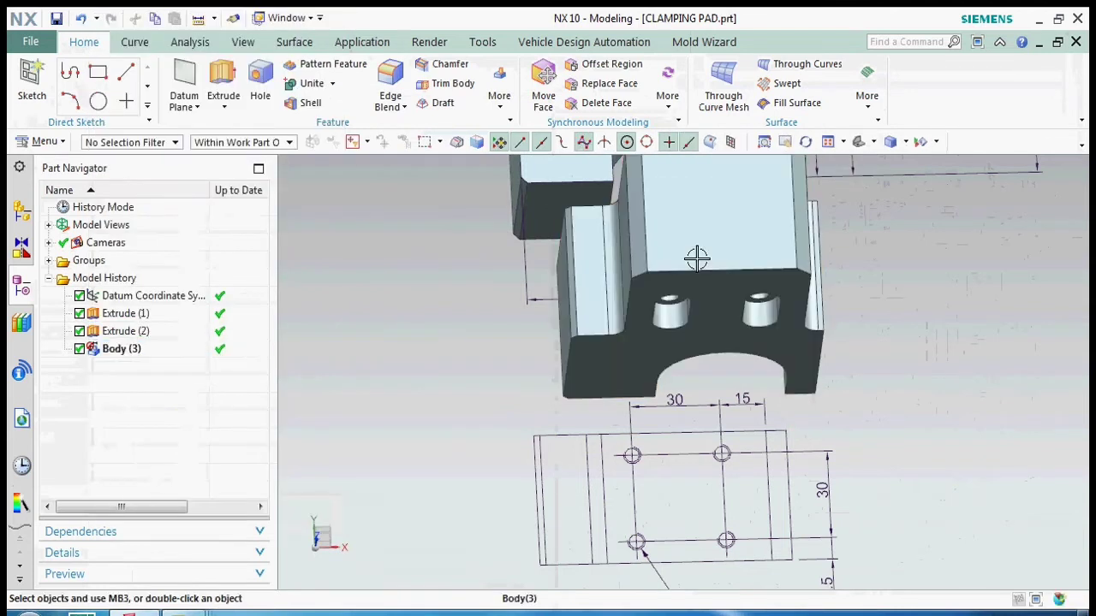
key("ctrl+t")
left_click(318, 17)
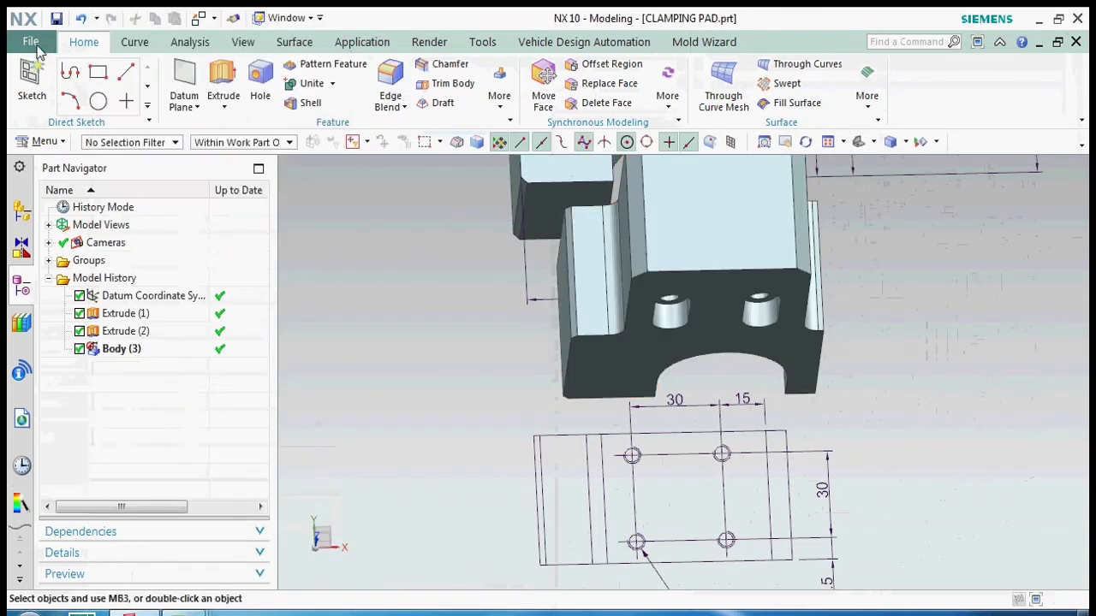
- Move the original copied solid 232.73 mm along Z onto the drawing's lower view
left_click(43, 142)
mouse_move(47, 183)
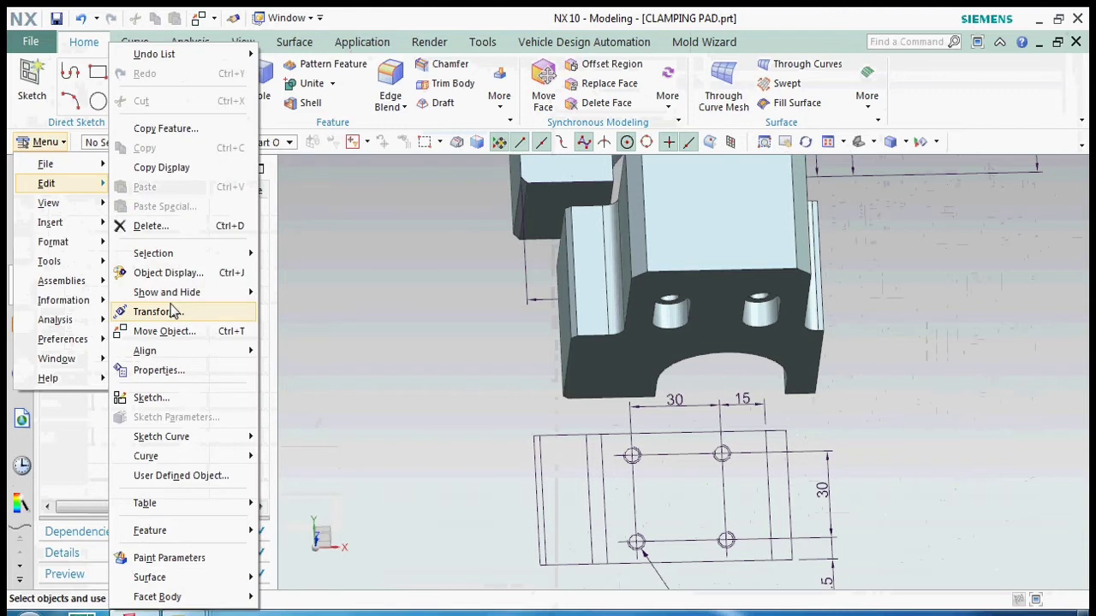
left_click(170, 332)
left_click(644, 227)
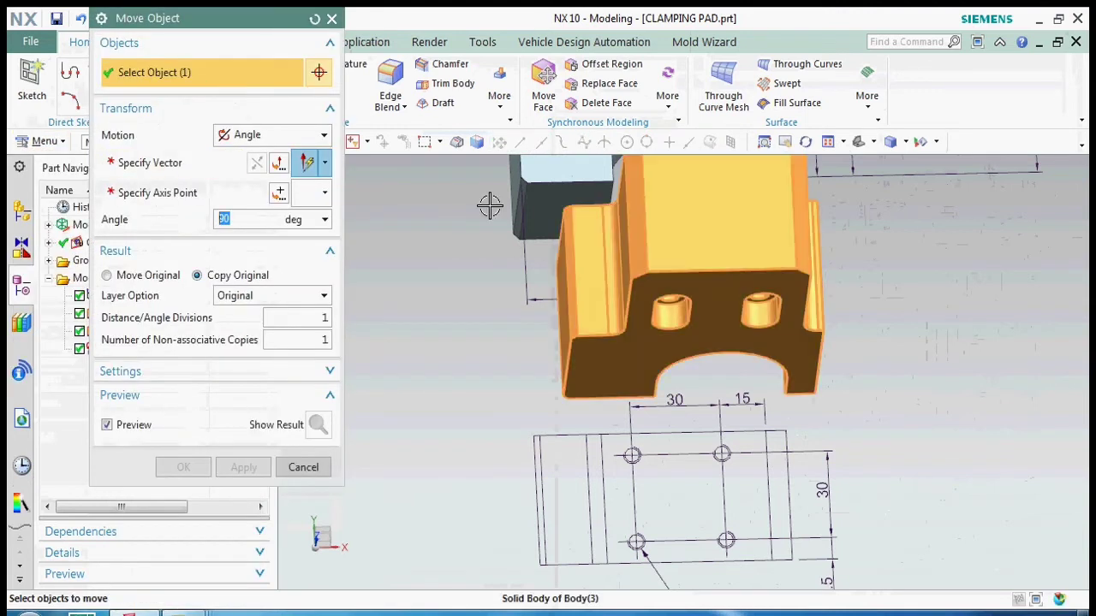
left_click(272, 134)
left_click(245, 150)
right_click(246, 190)
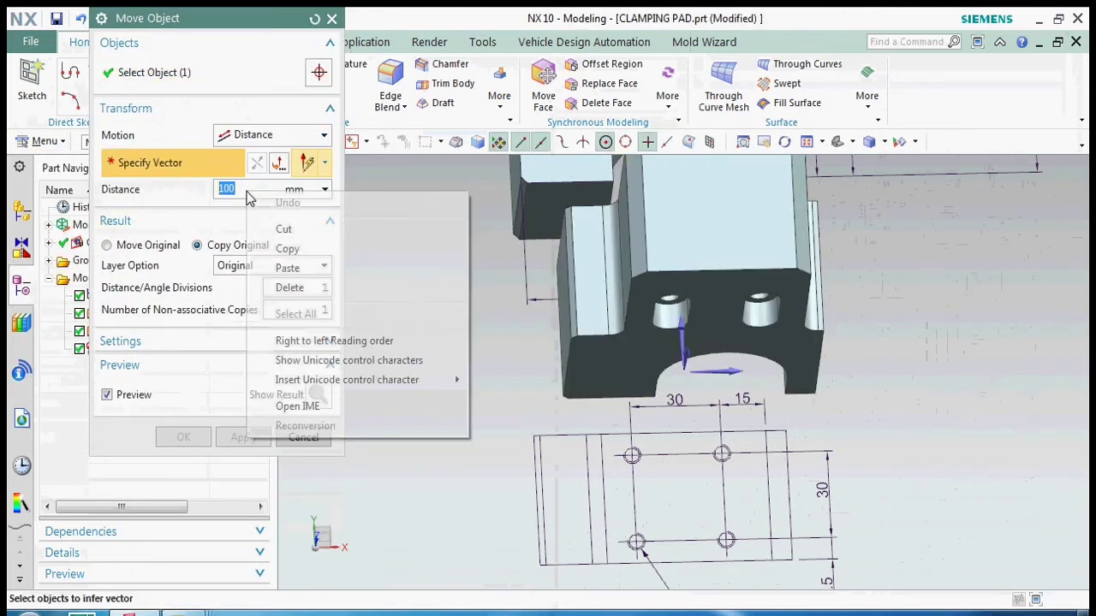
left_click(282, 269)
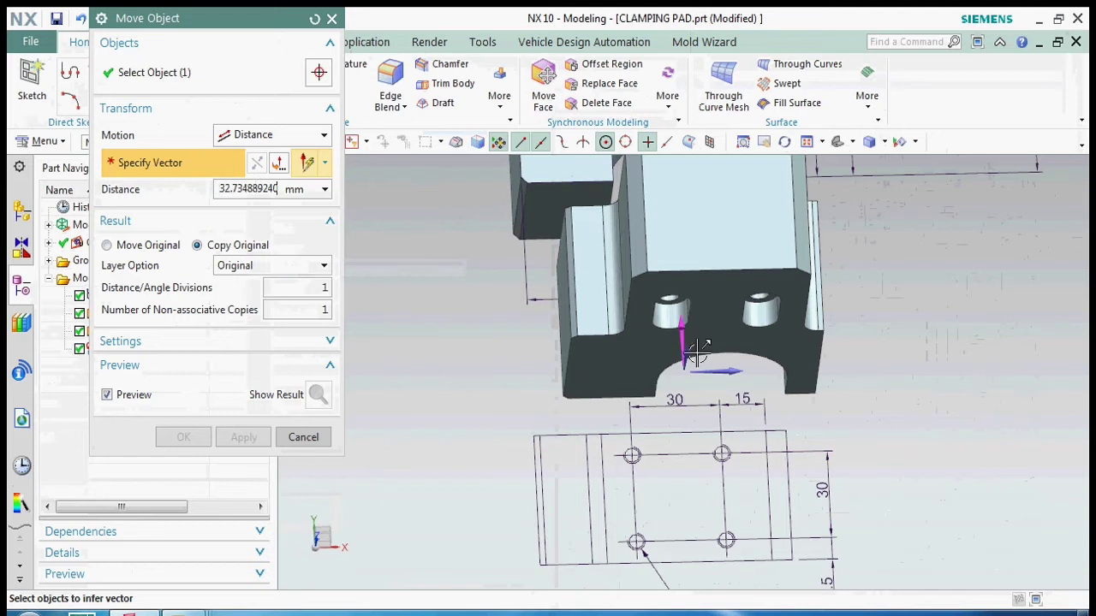
left_click(698, 351)
type("2")
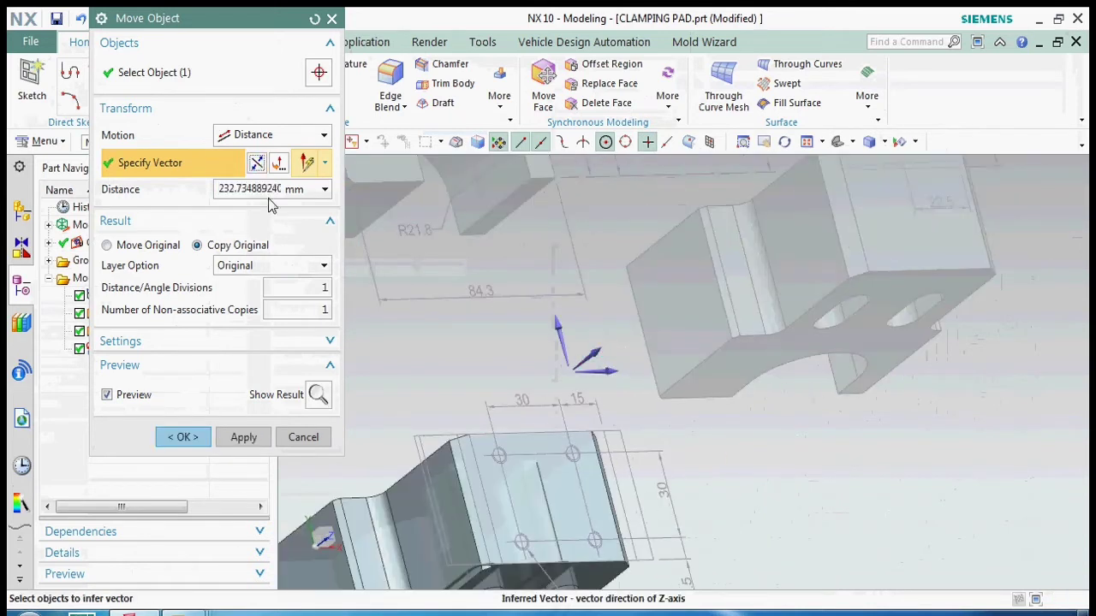
left_click(148, 246)
left_click(182, 437)
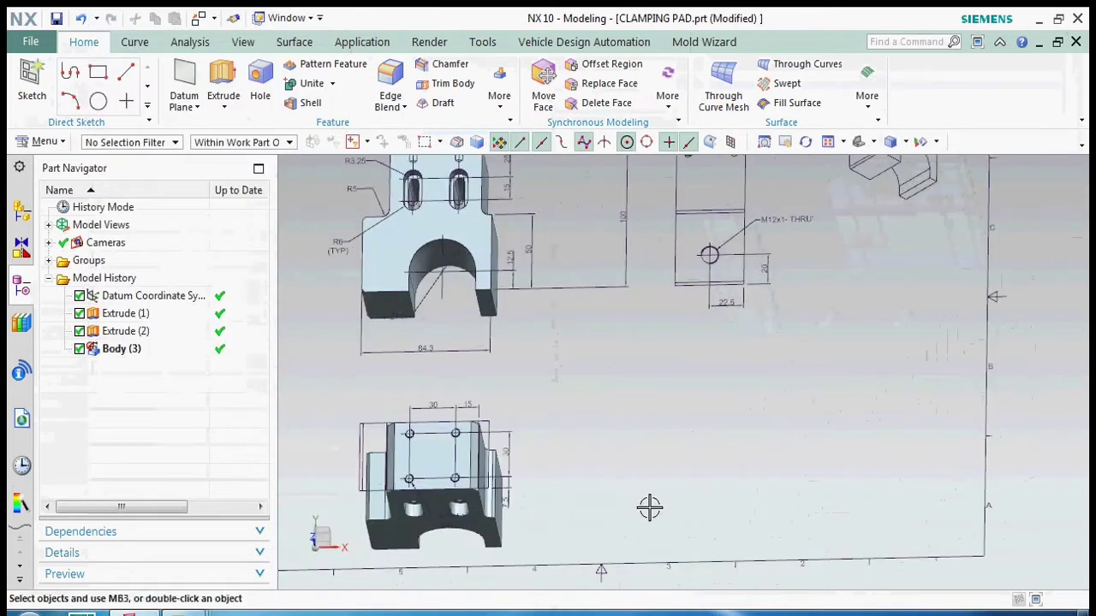
- Fit the whole part in the view
scroll(436, 459, "up", 5)
right_click(359, 313)
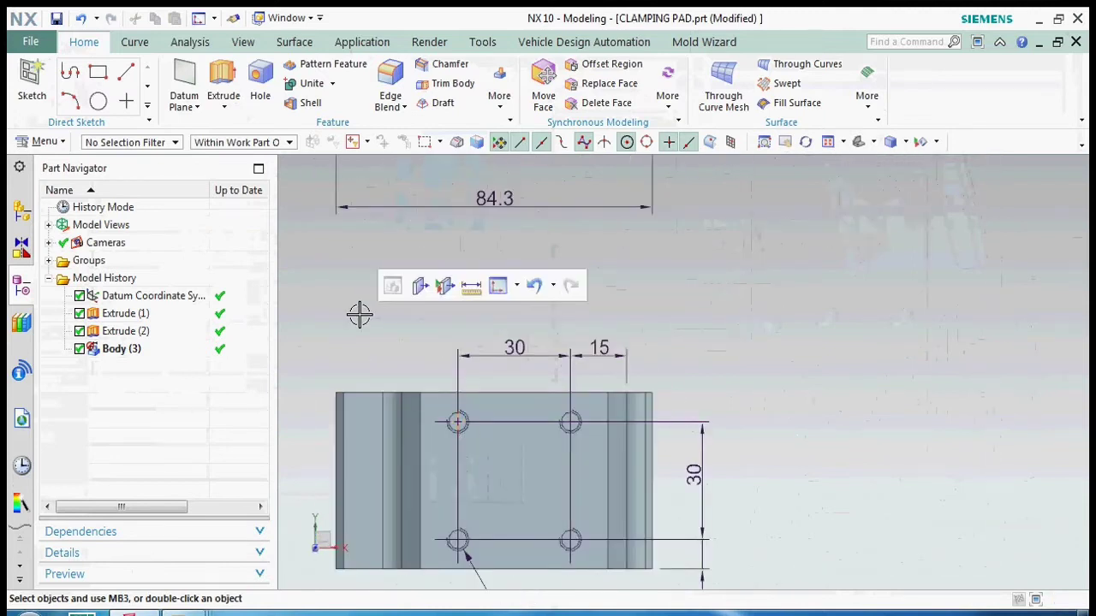
left_click(415, 44)
scroll(576, 428, "up", 3)
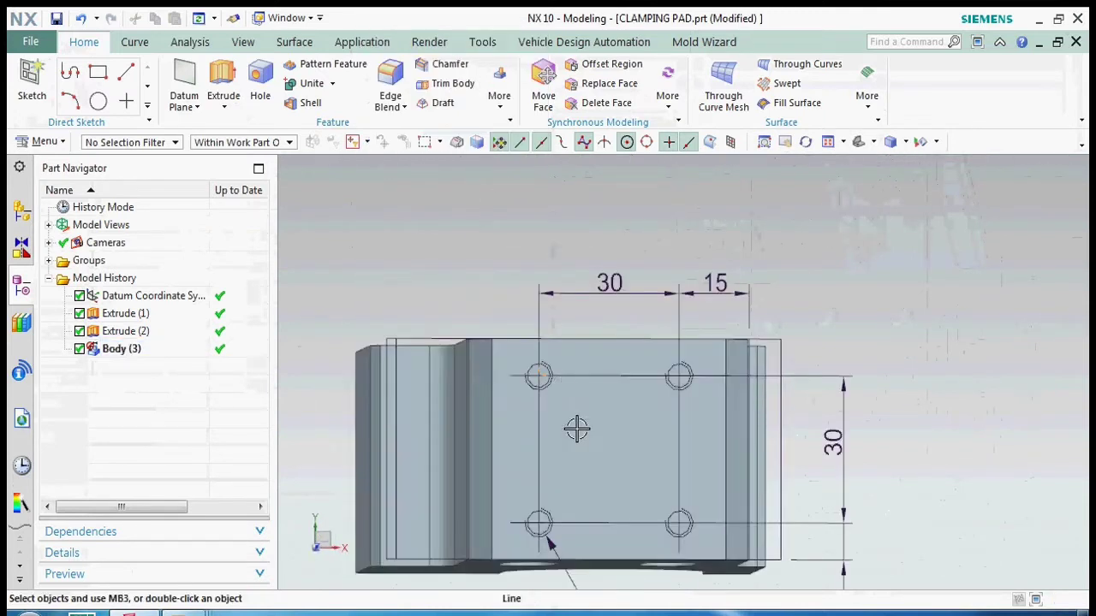
- Pick the four hole circles for an extrude, then cancel it
left_click(225, 75)
scroll(535, 368, "up", 3)
left_click(561, 351)
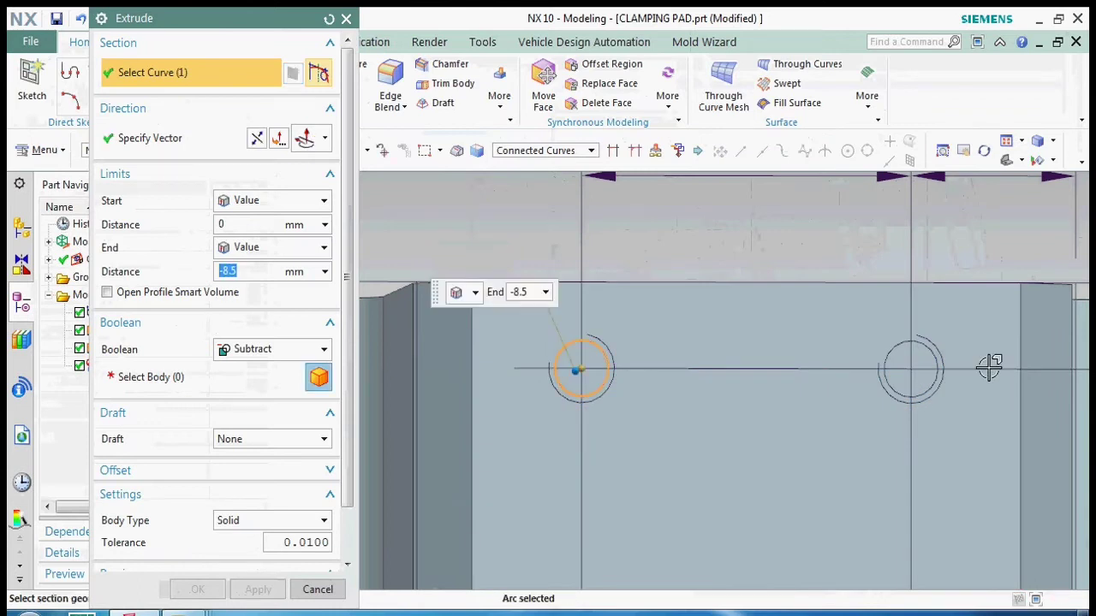
left_click(911, 342)
scroll(808, 260, "down", 3)
scroll(839, 396, "up", 3)
left_click(838, 396)
left_click(509, 375)
scroll(734, 508, "down", 1)
scroll(734, 507, "down", 3)
scroll(941, 300, "down", 2)
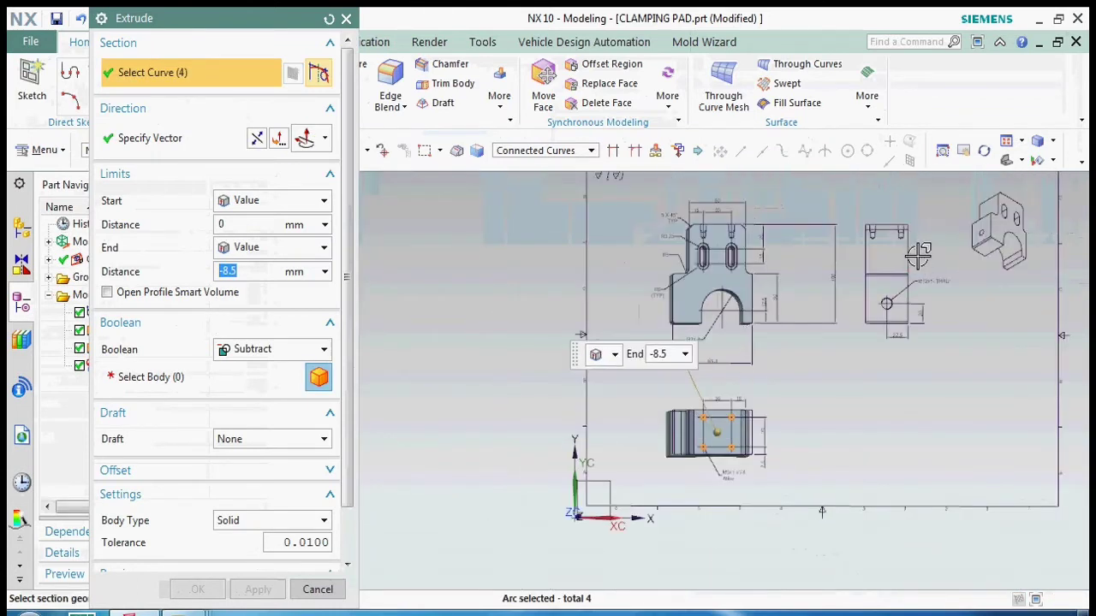
scroll(877, 280, "up", 2)
key("Escape")
scroll(865, 326, "up", 5)
scroll(773, 232, "down", 5)
- Measure the tapped hole depth from its bottom to the top edge: 13.1 mm
right_click(773, 232)
scroll(807, 293, "up", 3)
scroll(802, 318, "up", 3)
left_click(821, 364)
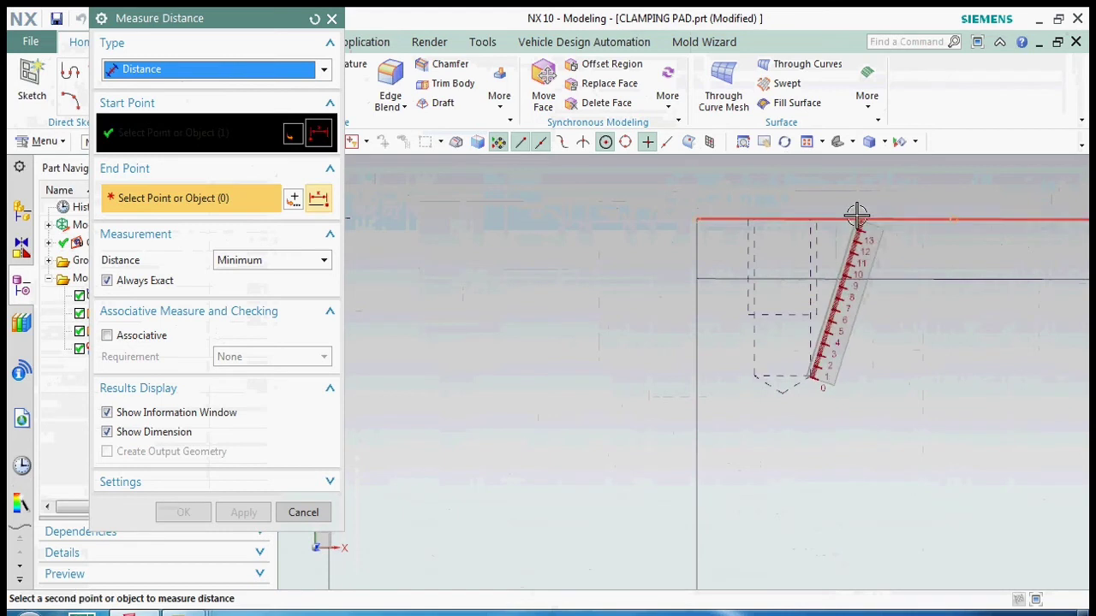
left_click(856, 215)
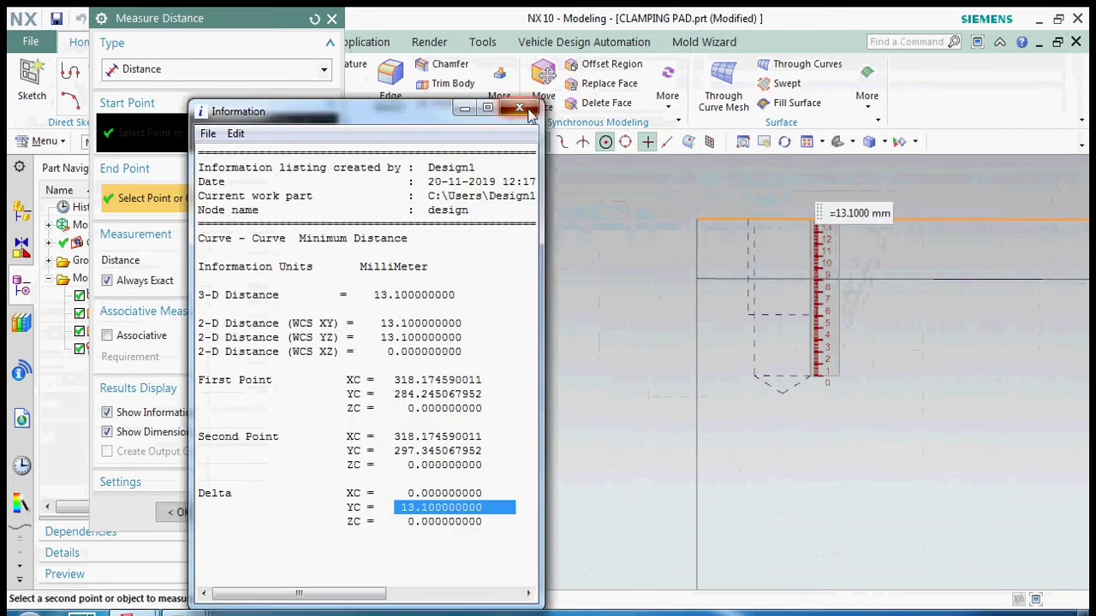
left_click(519, 107)
left_click(331, 18)
- Start a new extrude for the hole circles
scroll(436, 392, "down", 5)
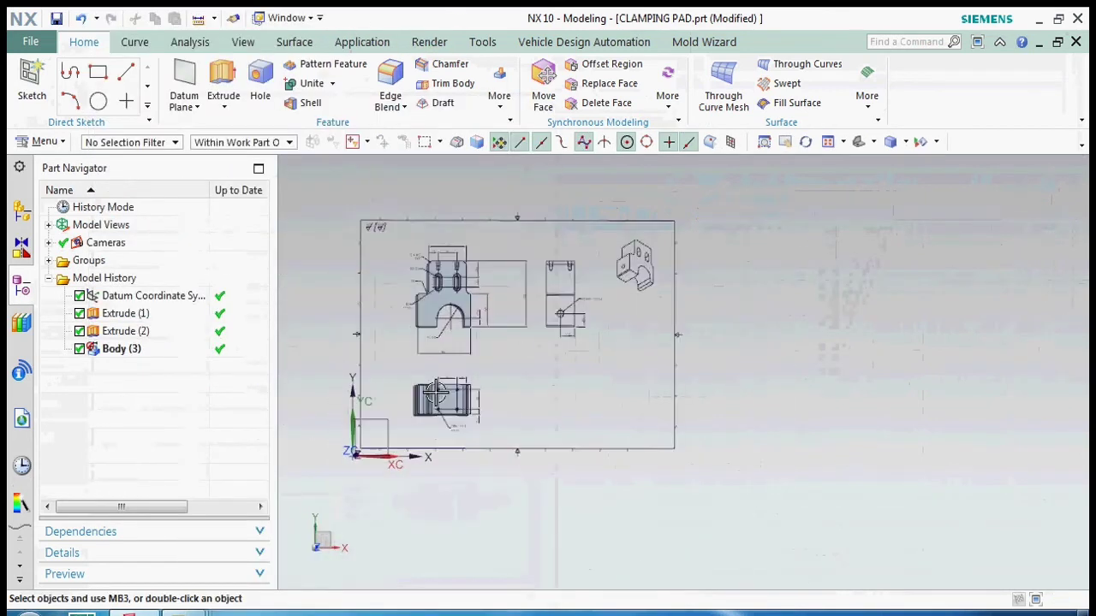
scroll(436, 392, "up", 5)
left_click(222, 86)
scroll(443, 387, "up", 5)
- Extrude the four hole circles to -13.1 mm as Extrude (4)
left_click(469, 346)
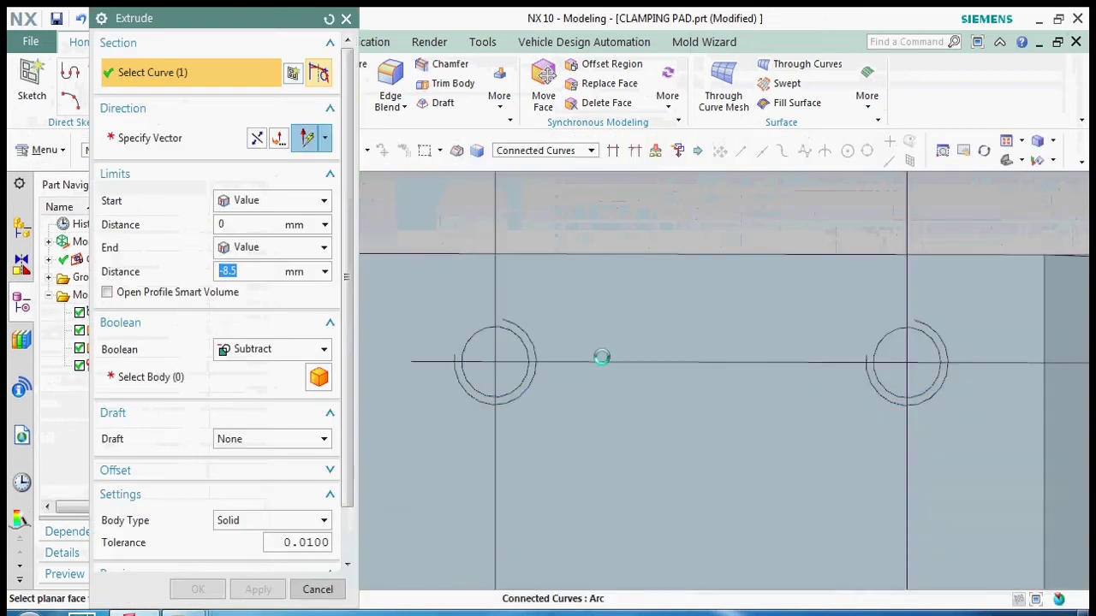
left_click(874, 338)
mouse_move(800, 286)
middle_mouse_down()
mouse_move(799, 428)
mouse_move(624, 408)
middle_mouse_up()
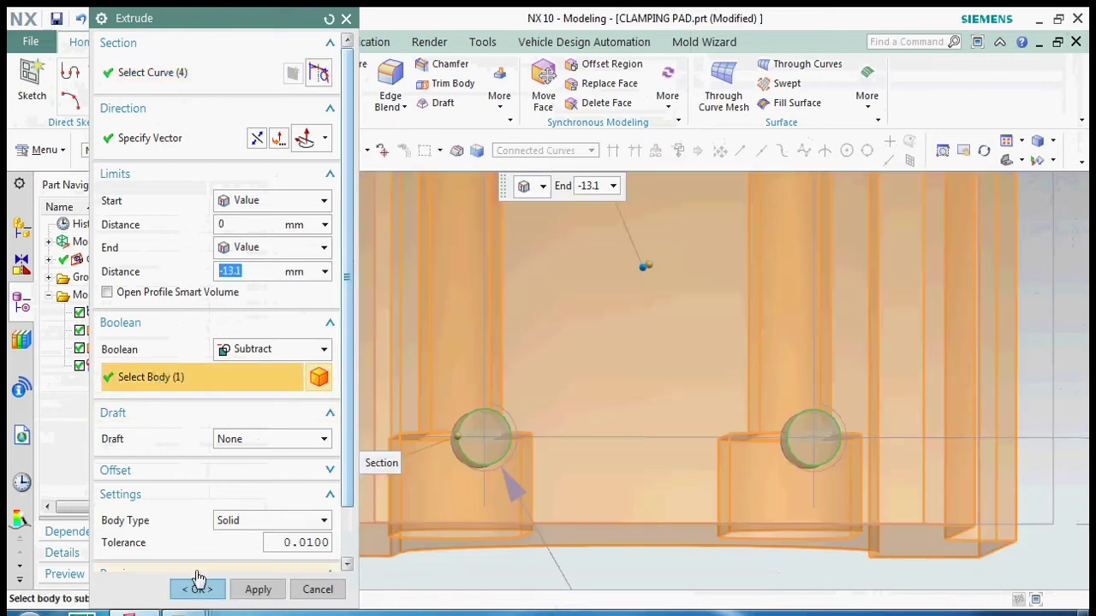
left_click(198, 589)
scroll(705, 392, "down", 5)
scroll(700, 386, "up", 3)
- Switch to the top view and select the lower body, Body (3)
key("F8")
scroll(768, 396, "down", 3)
scroll(873, 334, "down", 3)
scroll(718, 431, "up", 2)
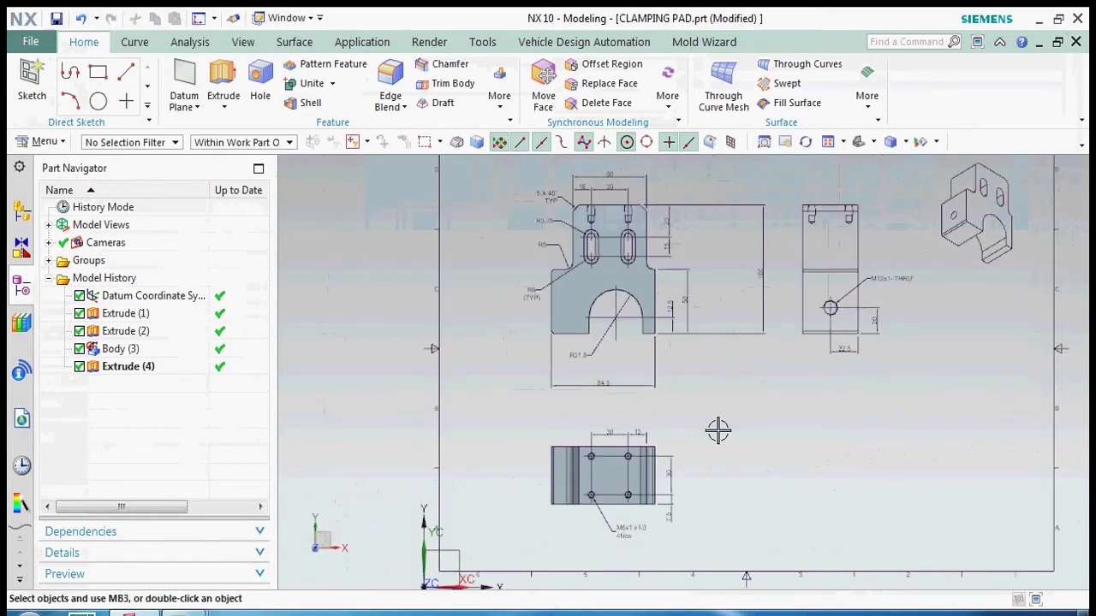
scroll(692, 386, "up", 2)
scroll(846, 305, "up", 2)
scroll(691, 333, "down", 2)
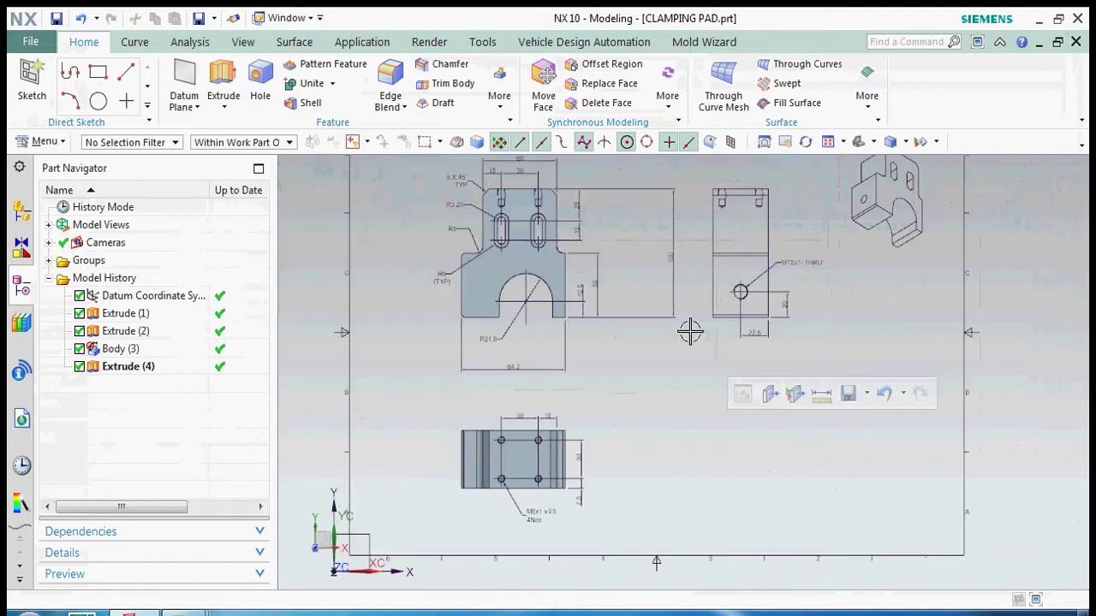
scroll(509, 448, "up", 3)
left_click(509, 448)
scroll(702, 476, "down", 3)
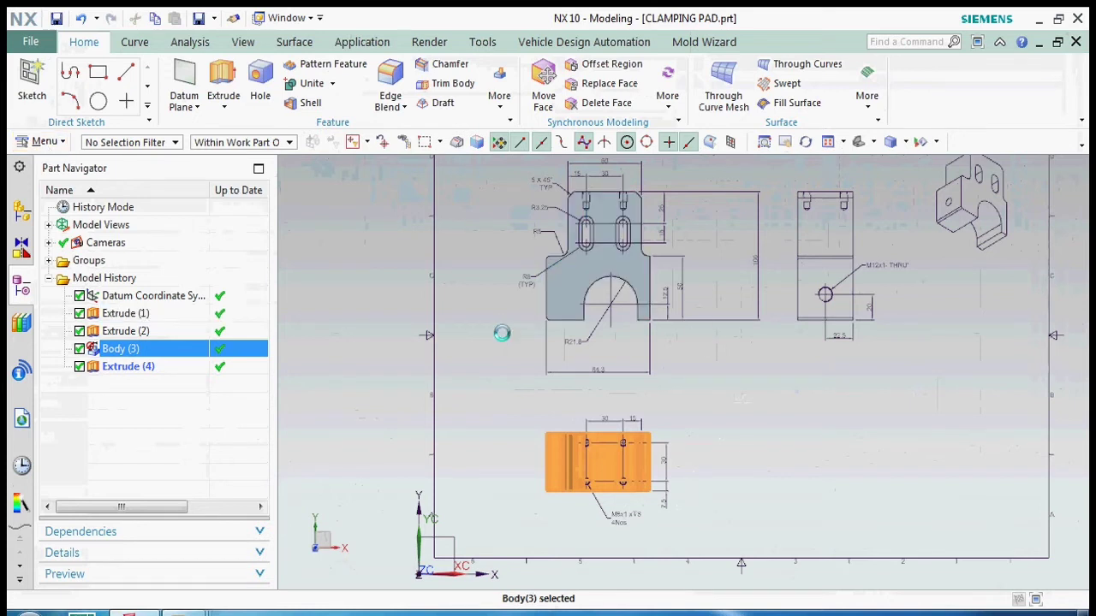
- Hide Extrude (1) and select Body (3) on the drawing
right_click(575, 267)
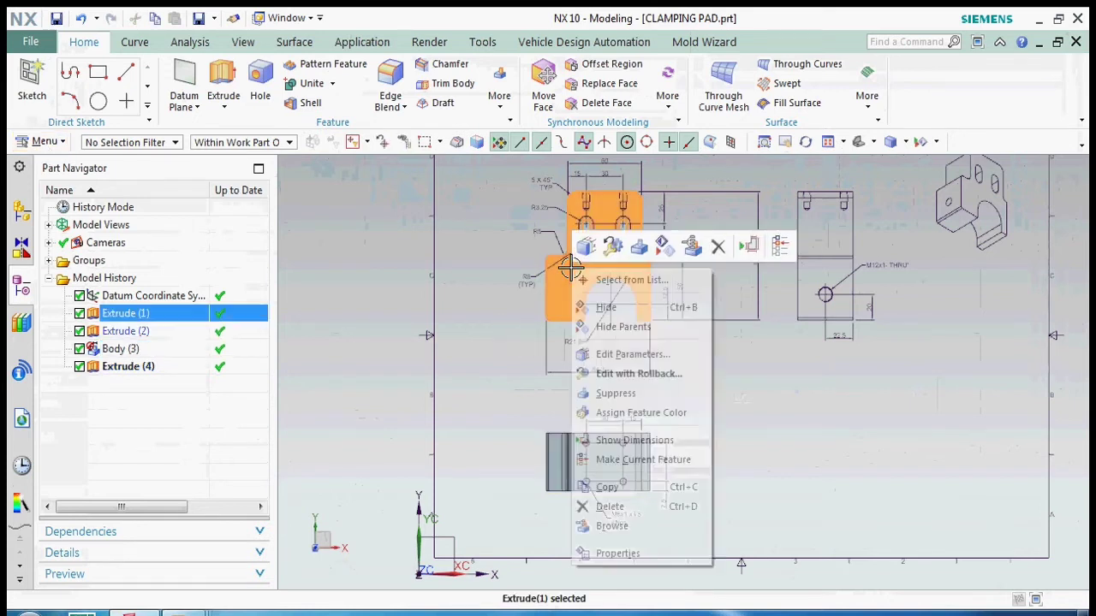
left_click(606, 307)
scroll(599, 441, "up", 3)
left_click(620, 445)
scroll(599, 441, "down", 3)
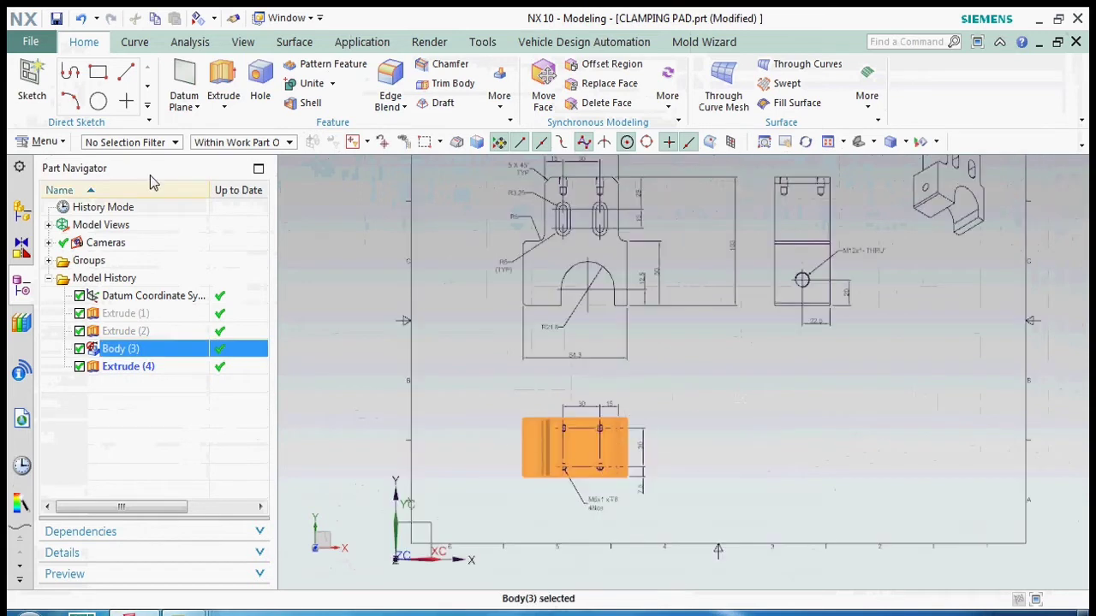
- Copy Body (3) rotated 90° about X, pivoting on the edge endpoint with reversed direction
left_click(44, 141)
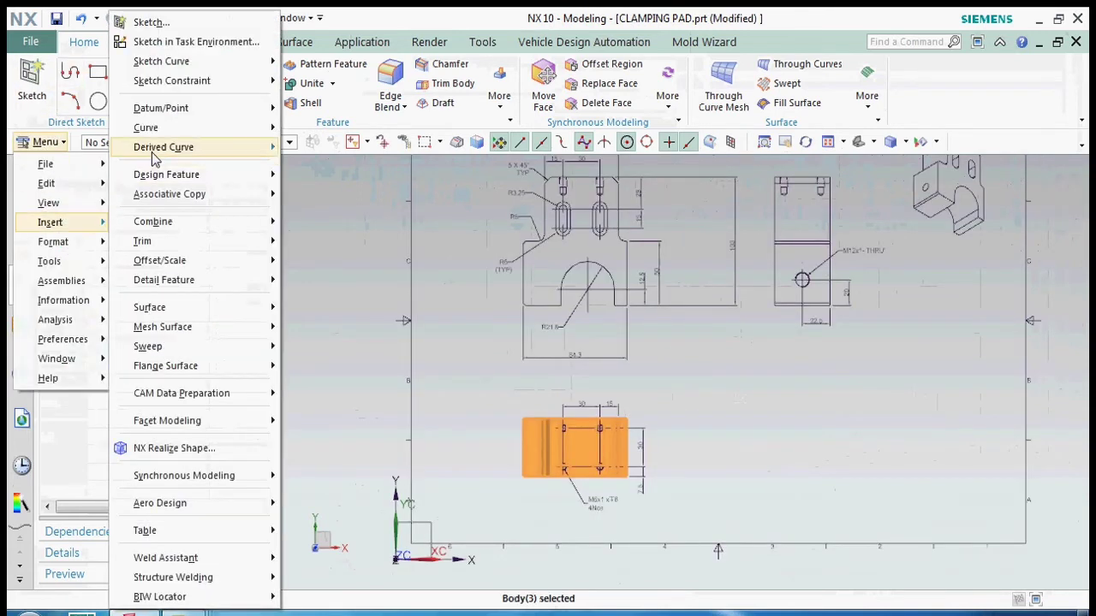
mouse_move(46, 183)
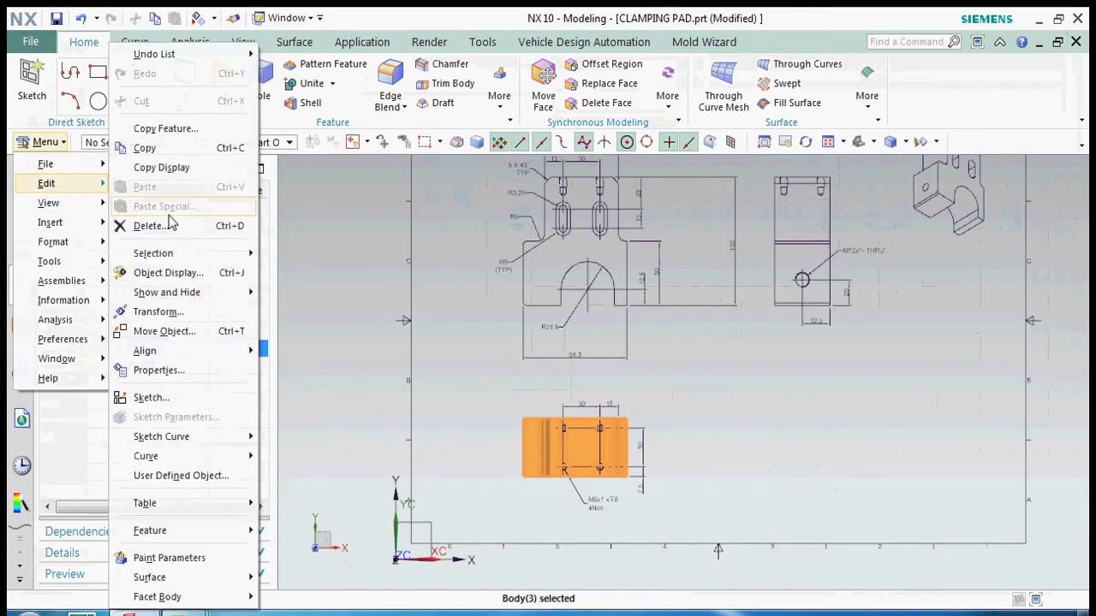
left_click(174, 334)
left_click(252, 135)
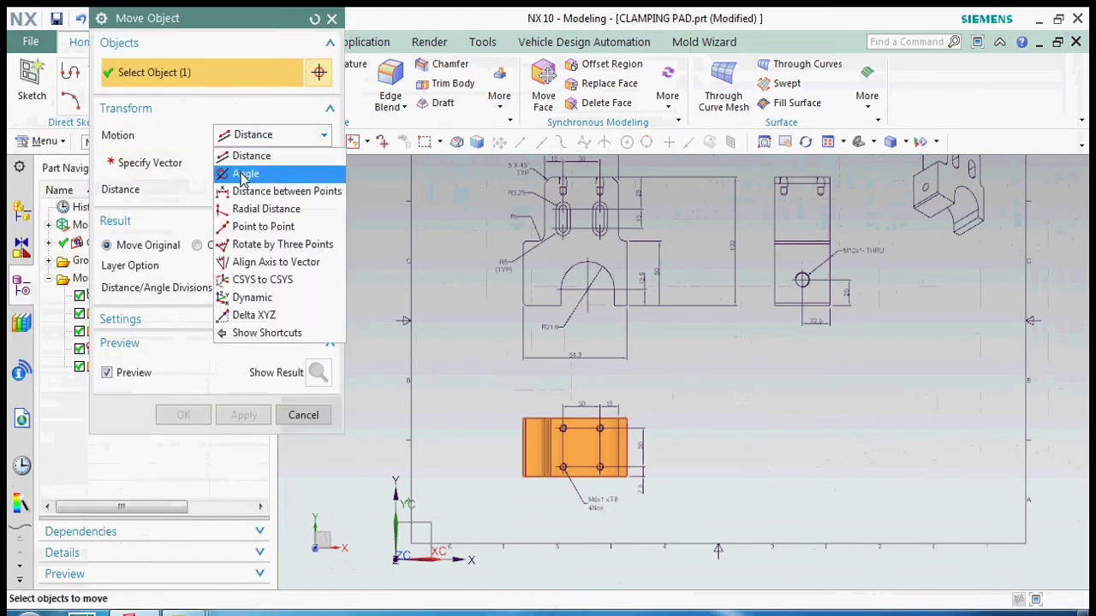
left_click(247, 176)
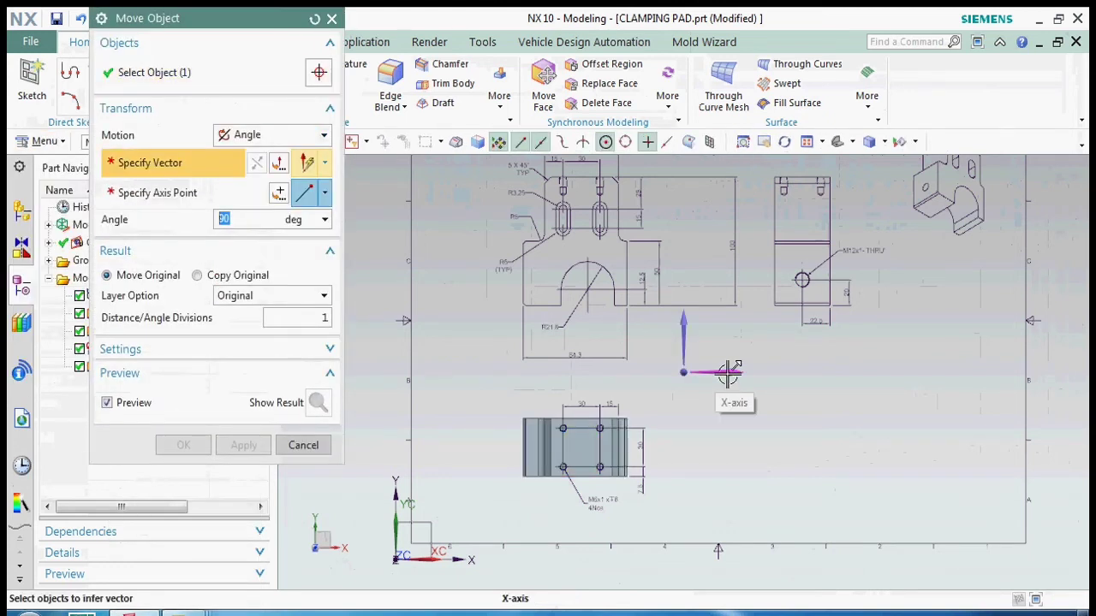
left_click(733, 373)
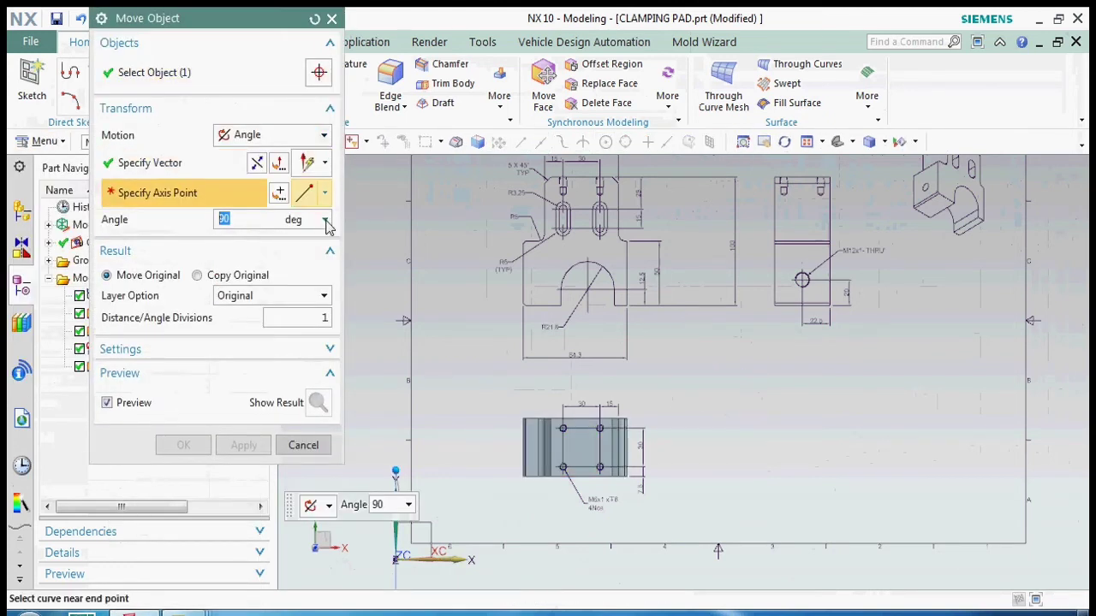
left_click(623, 315)
left_click(257, 164)
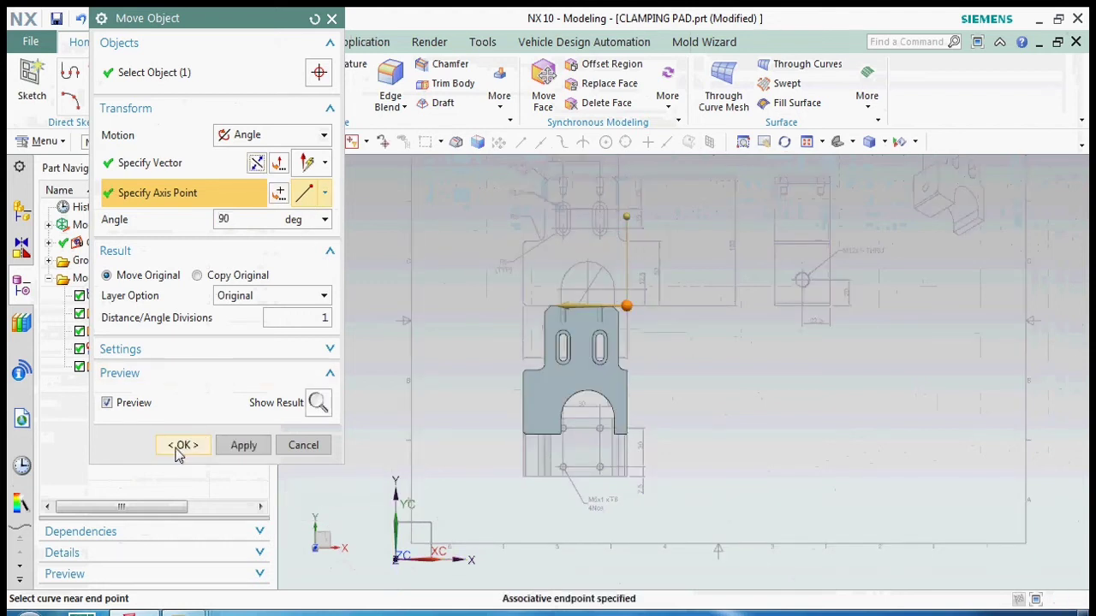
left_click(221, 274)
left_click(186, 463)
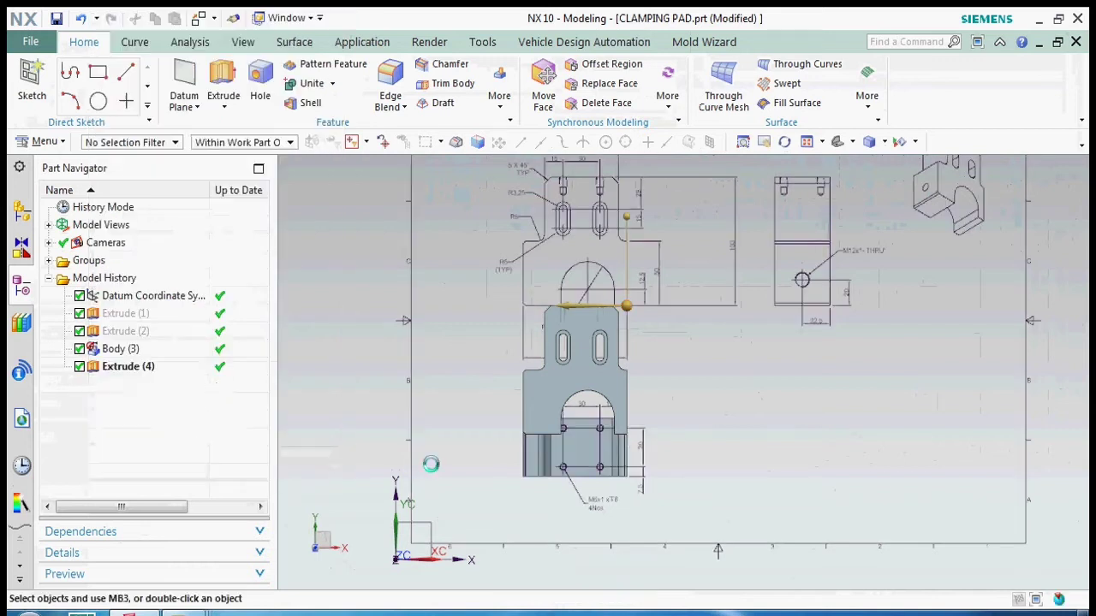
- Hide Body (3) and start moving Body (5)
left_click(586, 454)
left_click(644, 424)
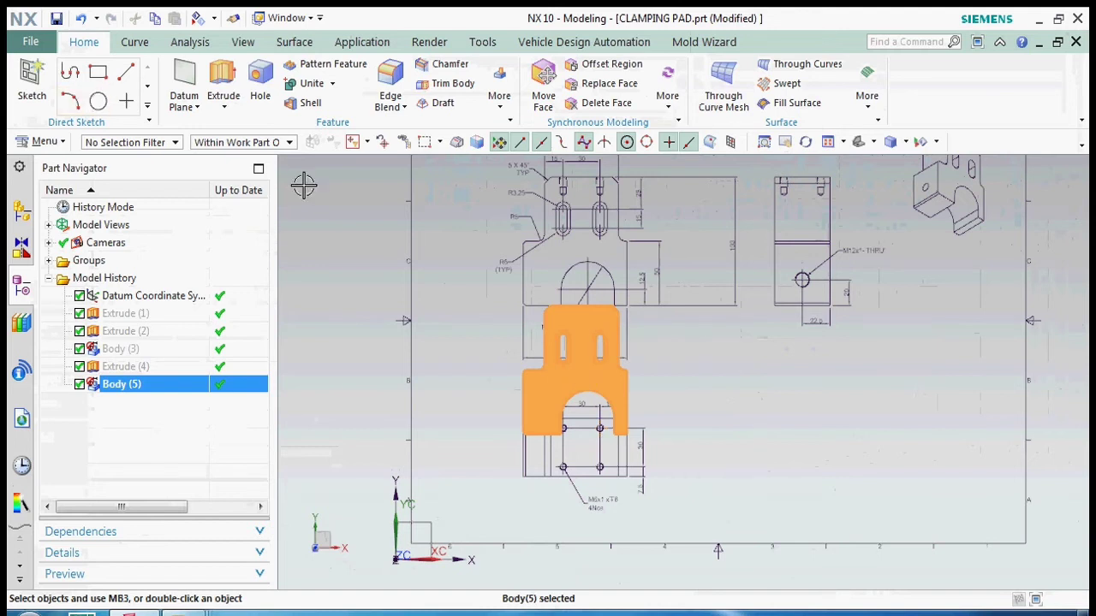
left_click(45, 141)
mouse_move(47, 183)
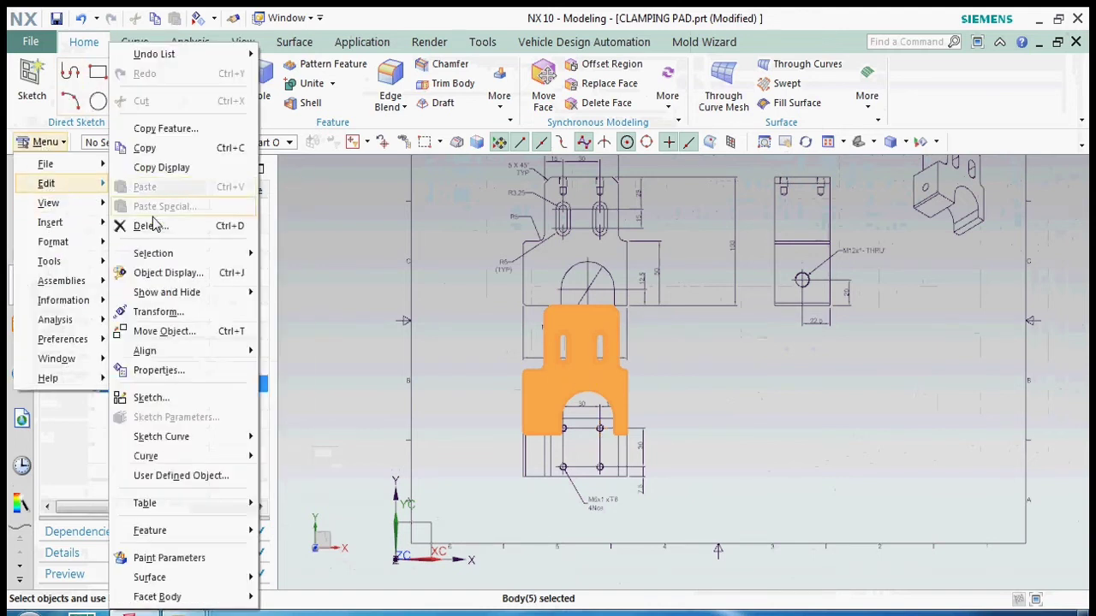
left_click(169, 331)
- Make a 90° rotated copy pivoting on the side view's top-edge endpoint
left_click(200, 164)
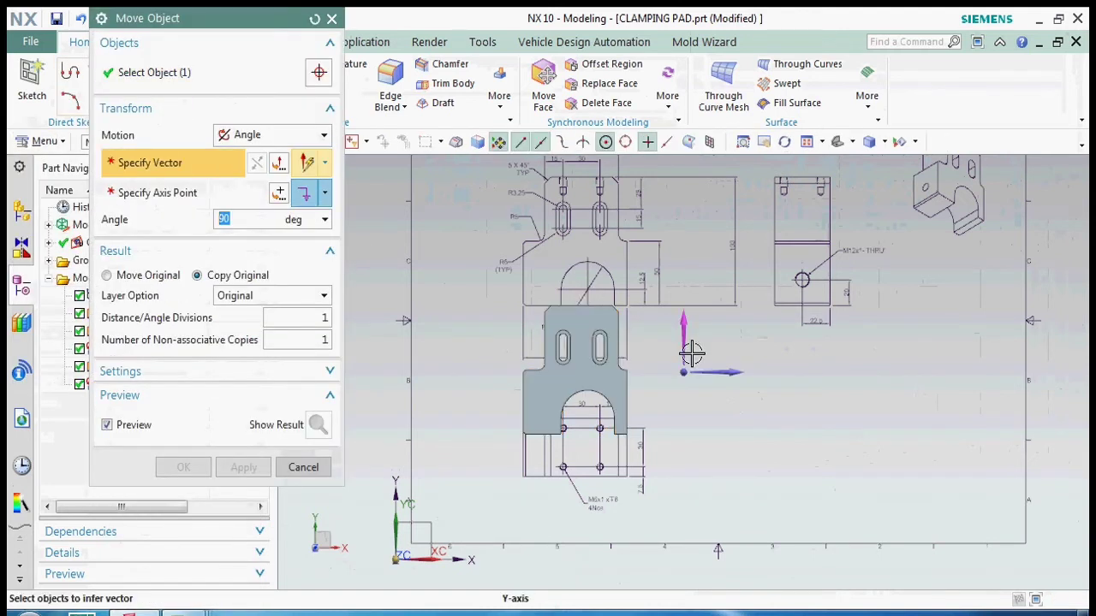
left_click(326, 194)
left_click(313, 306)
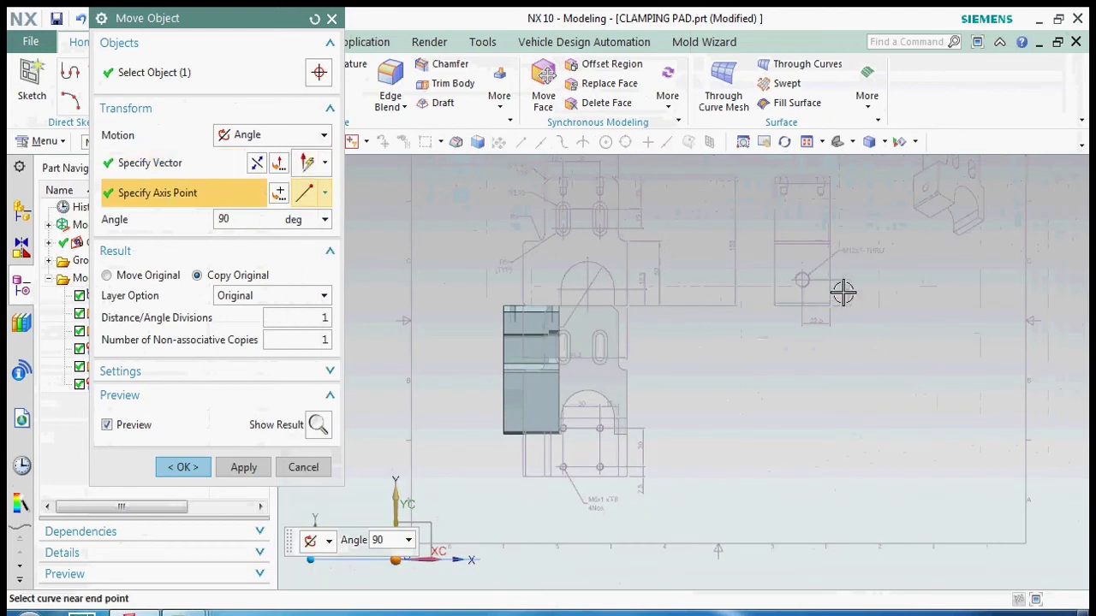
left_click(832, 179)
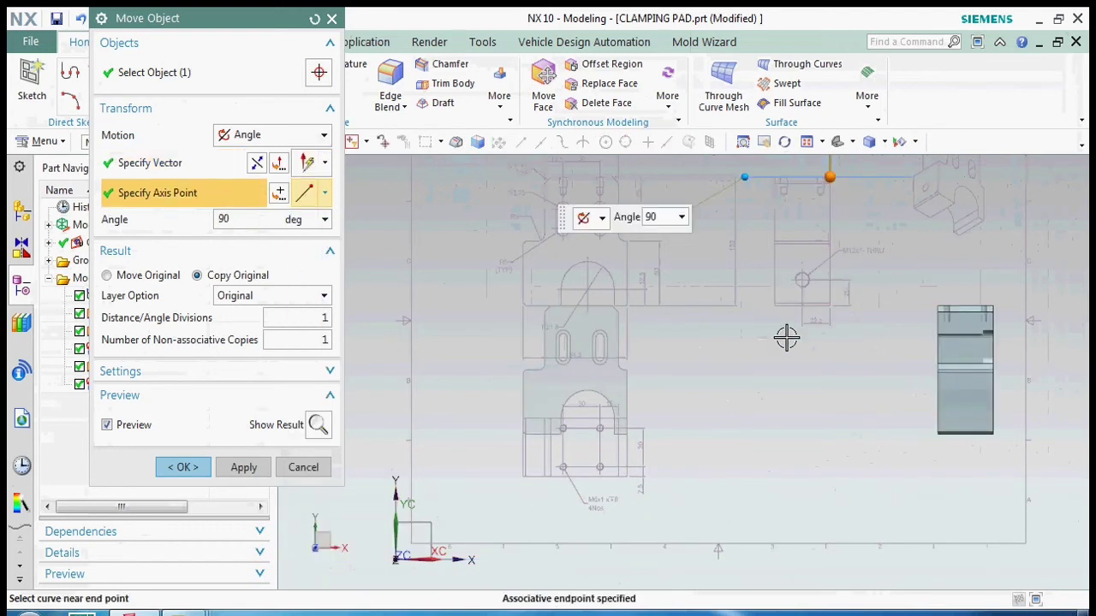
middle_click_drag(643, 358, 585, 358, "shift")
mouse_move(838, 401)
middle_mouse_down()
mouse_move(850, 406)
mouse_move(735, 407)
middle_mouse_up()
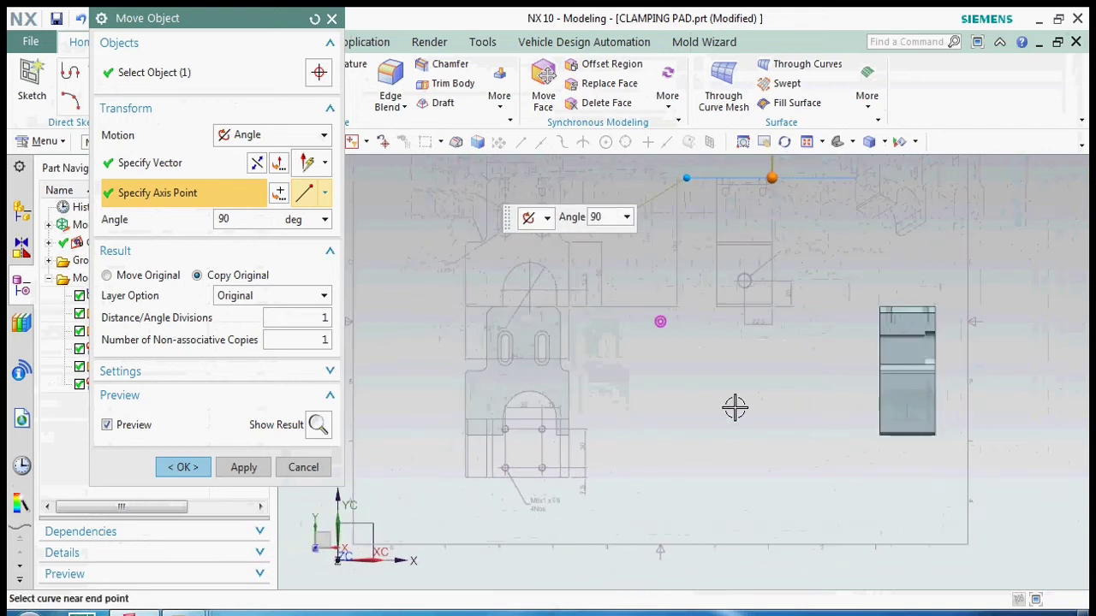
middle_click_drag(830, 412, 843, 410)
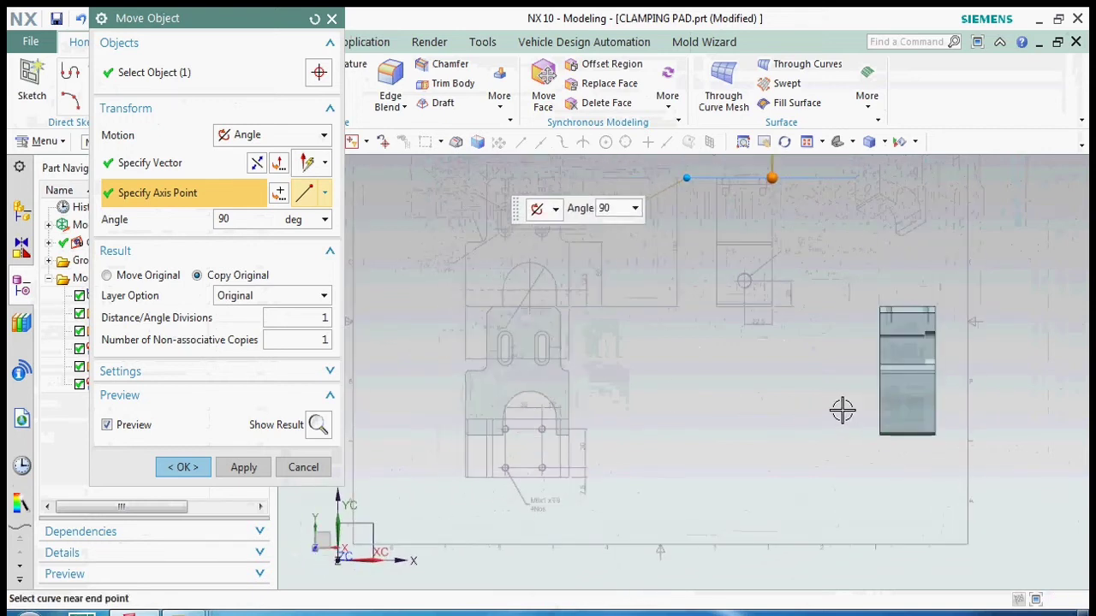
middle_click(807, 411)
- Rotate the new copied body itself another 90° about a line-end pivot point
scroll(807, 406, "down", 2)
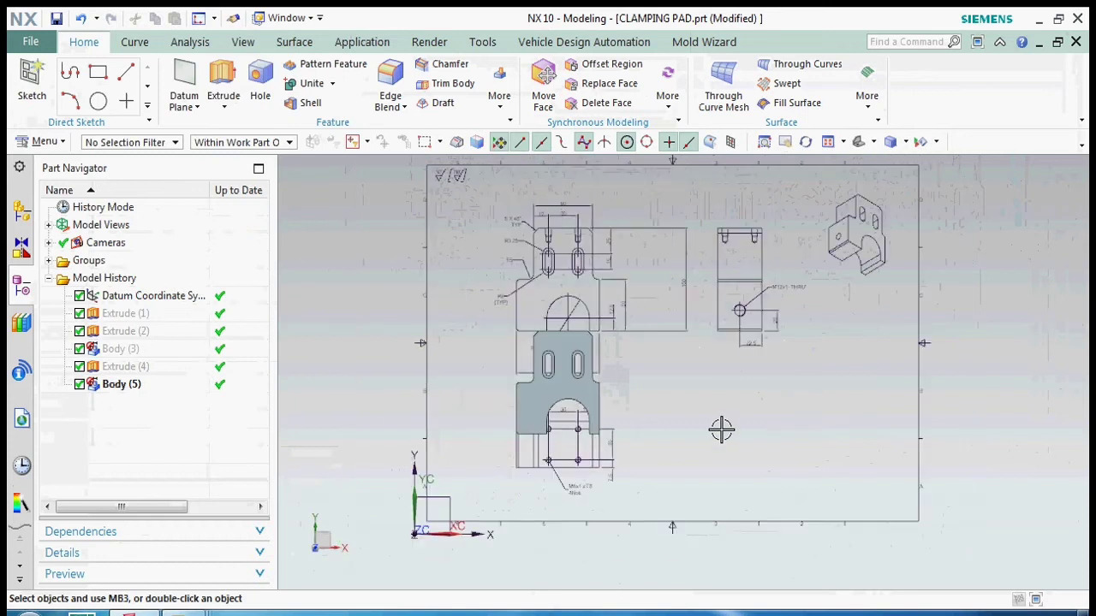
left_click(582, 389)
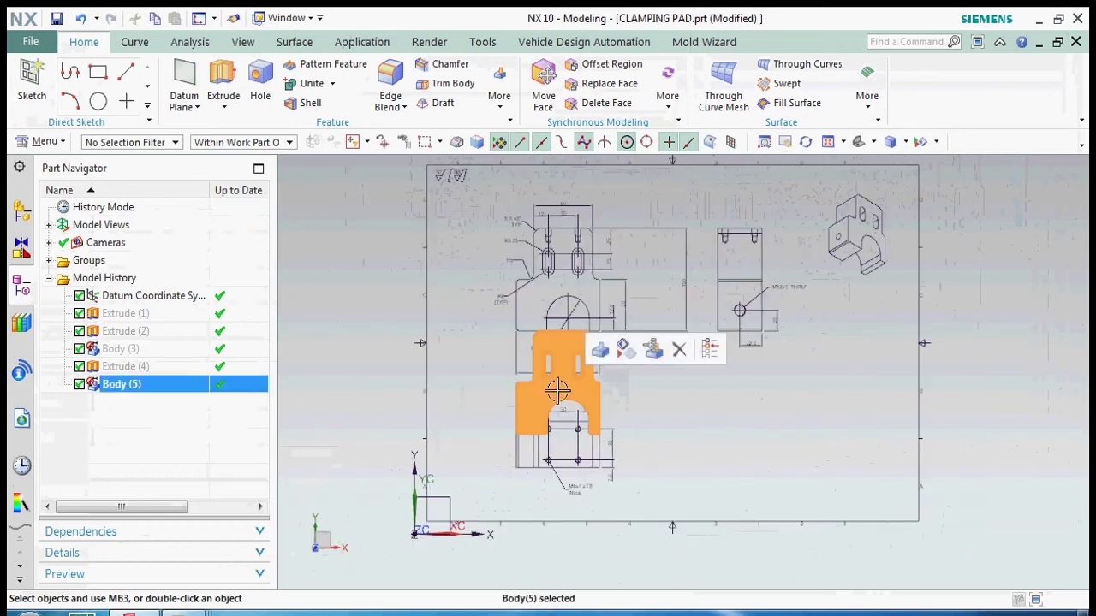
left_click(41, 141)
mouse_move(49, 203)
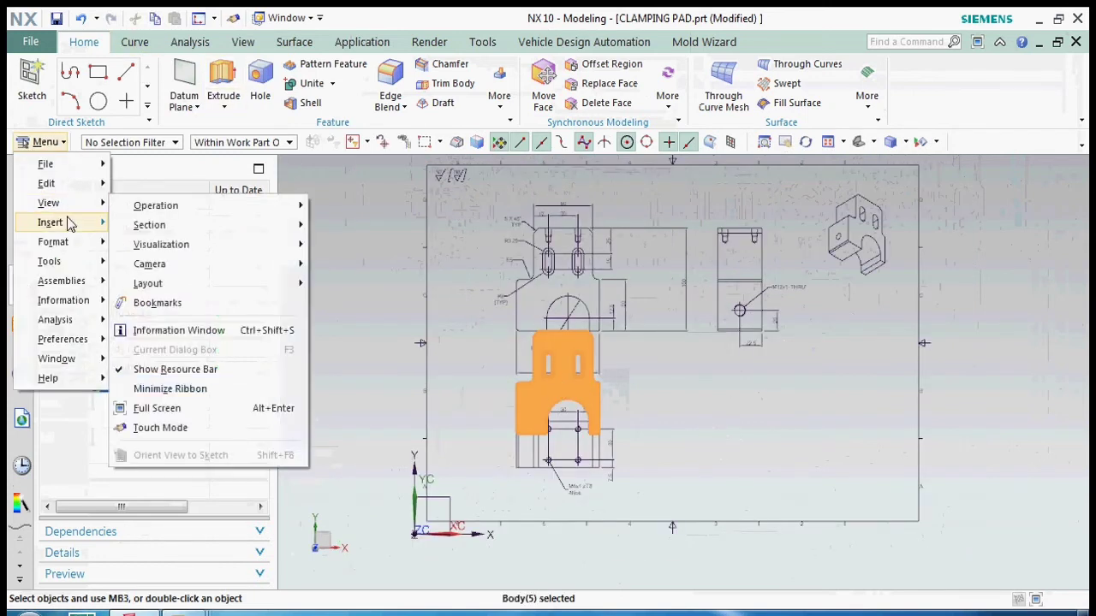
left_click(164, 332)
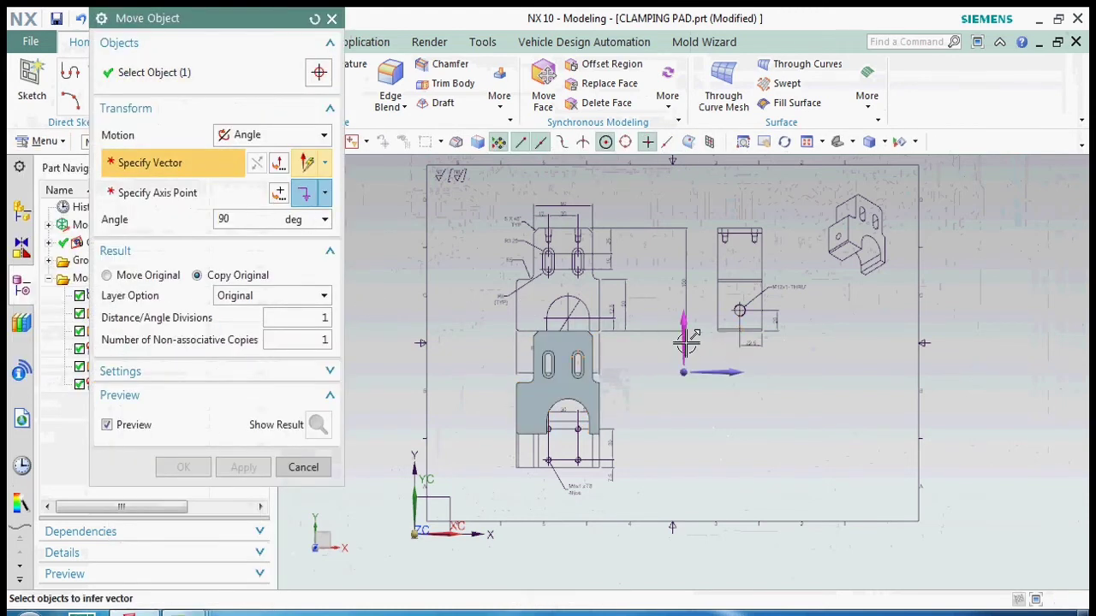
left_click(325, 193)
left_click(308, 308)
left_click(762, 234)
middle_click_drag(808, 394, 847, 394)
left_click(129, 275)
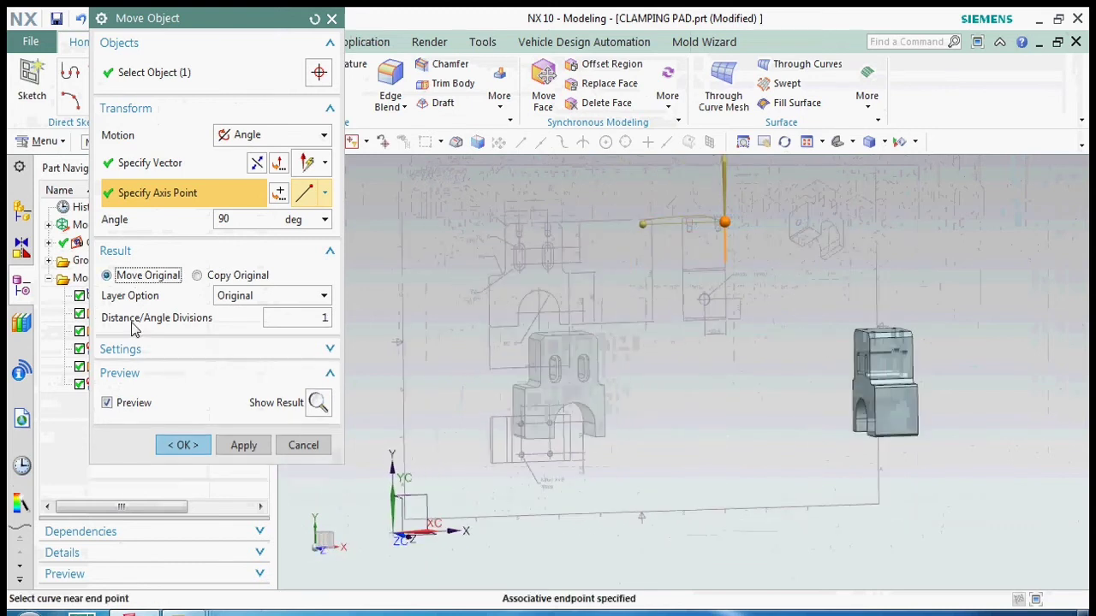
left_click(183, 445)
- Select the rotated body and reopen Move Object on it
scroll(898, 399, "down", 2)
scroll(750, 399, "down", 2)
scroll(743, 401, "down", 3)
left_click(743, 401)
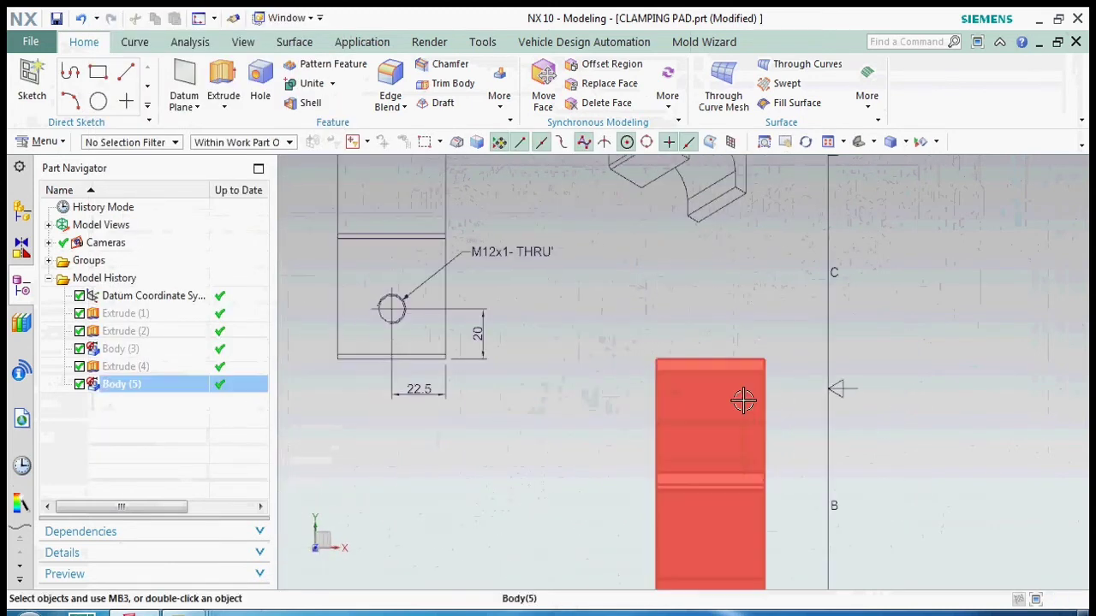
scroll(754, 428, "up", 5)
middle_click_drag(761, 457, 764, 459)
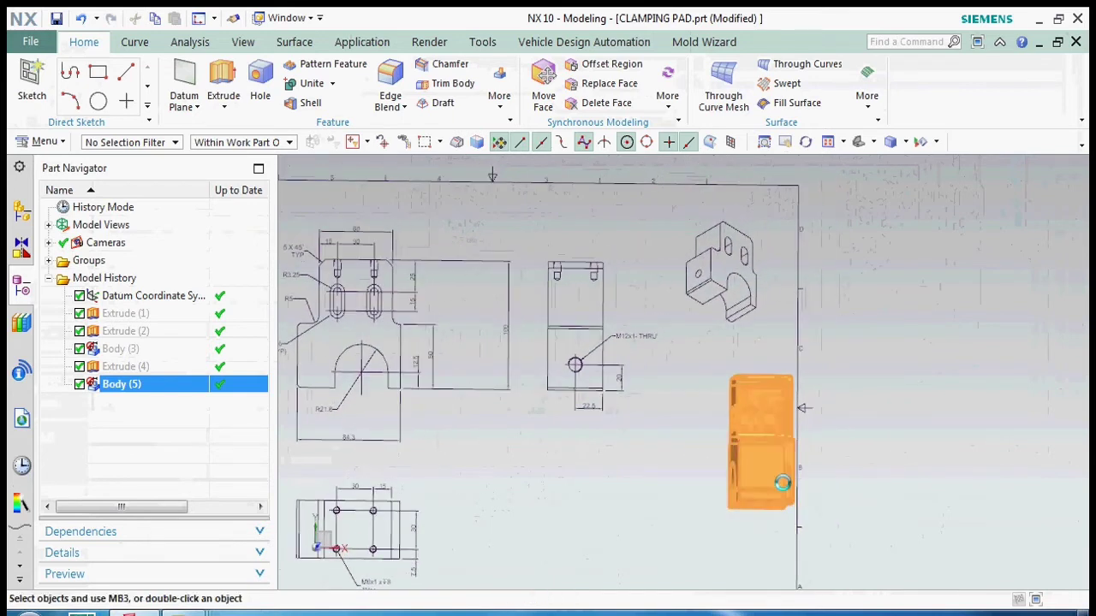
key("ctrl+t")
left_click(323, 135)
- Restart Move Object on the pad body with Point to Point motion
left_click(257, 226)
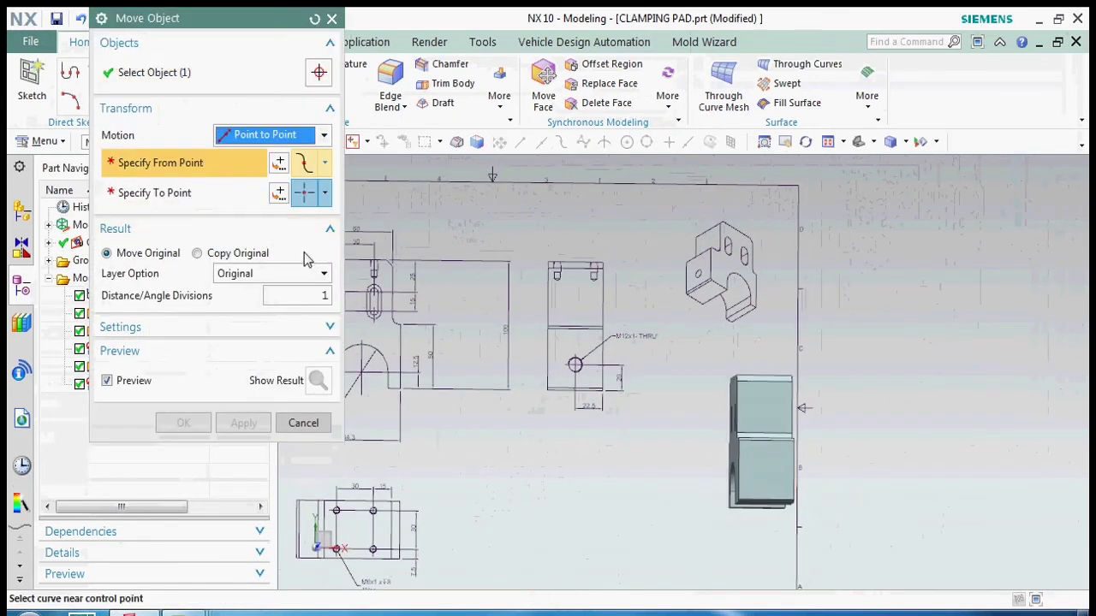
key("Escape")
left_click(211, 19)
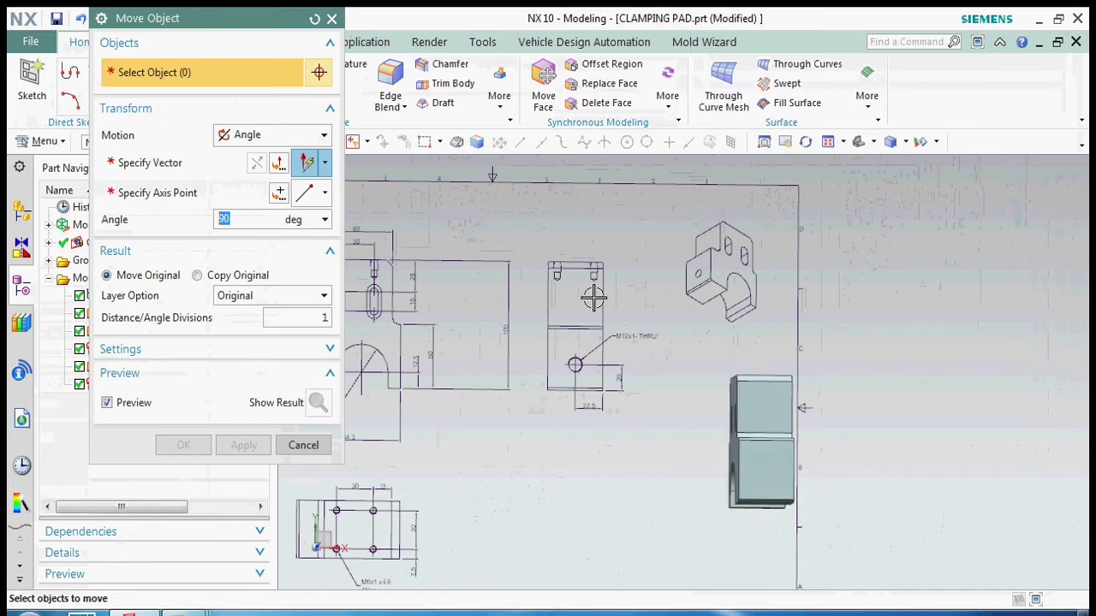
left_click(719, 390)
left_click(324, 135)
left_click(257, 225)
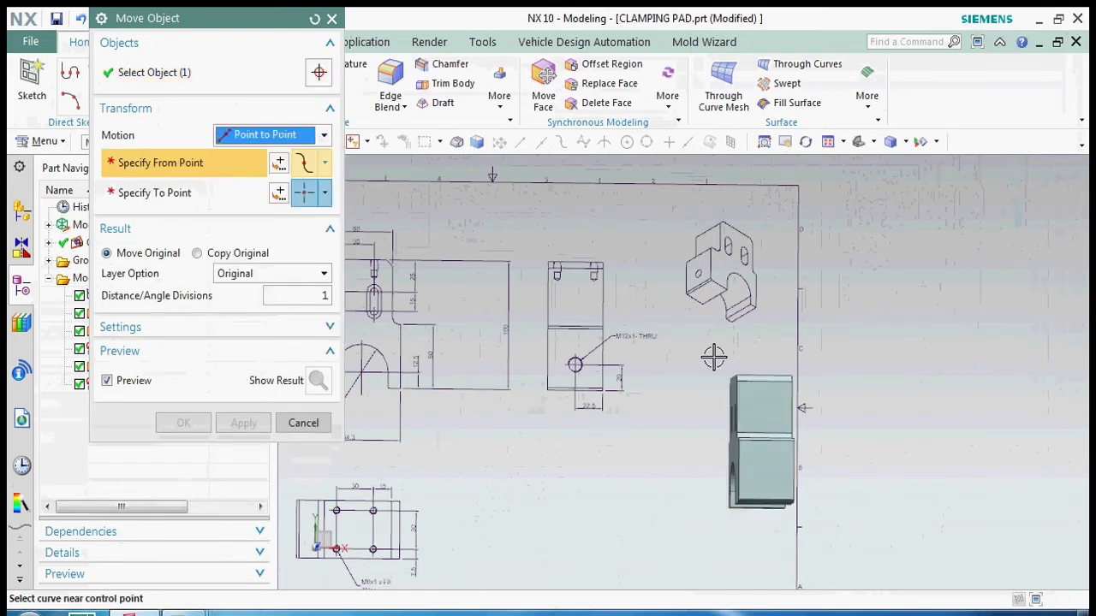
scroll(841, 465, "up", 2)
scroll(812, 443, "up", 2)
scroll(784, 448, "up", 1)
- Move the body from its bottom corner to the end point of the side-view line
left_click(759, 442)
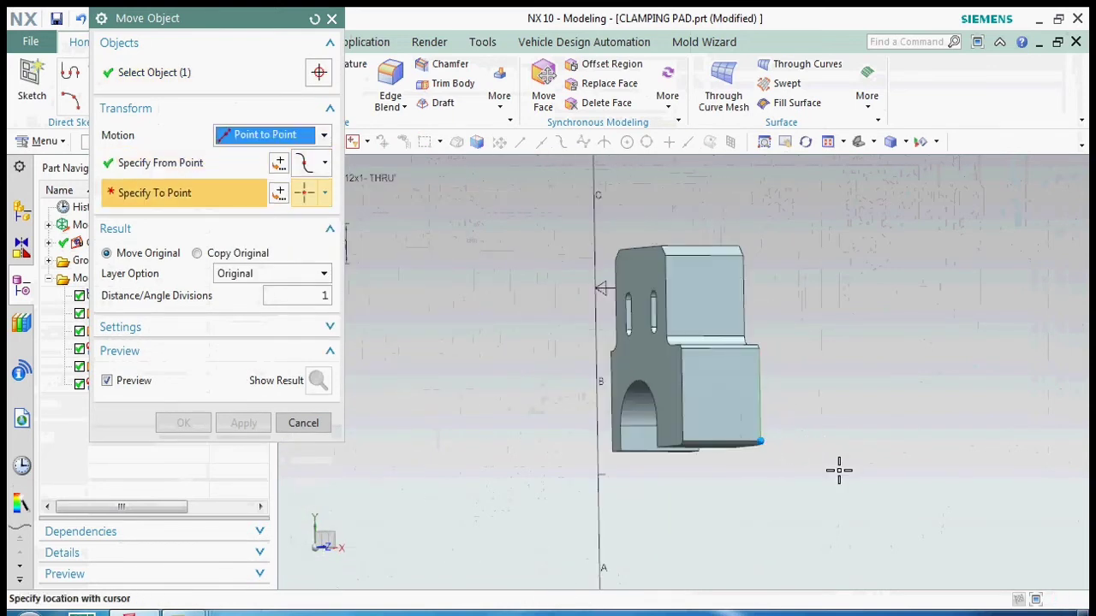
scroll(838, 470, "down", 3)
left_click(323, 194)
left_click(306, 310)
scroll(582, 366, "up", 3)
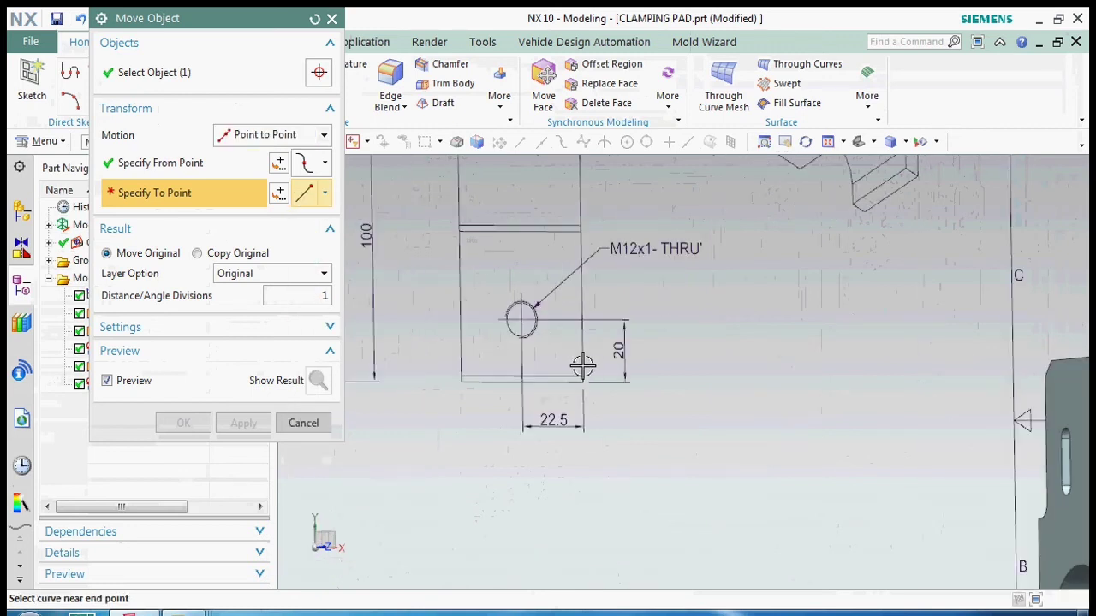
left_click(582, 375)
left_click(183, 423)
- Orbit to an angled 3D view of the body sitting on the side view
mouse_move(547, 359)
middle_mouse_down()
mouse_move(599, 385)
mouse_move(582, 401)
middle_mouse_up()
scroll(582, 394, "up", 3)
scroll(707, 314, "down", 3)
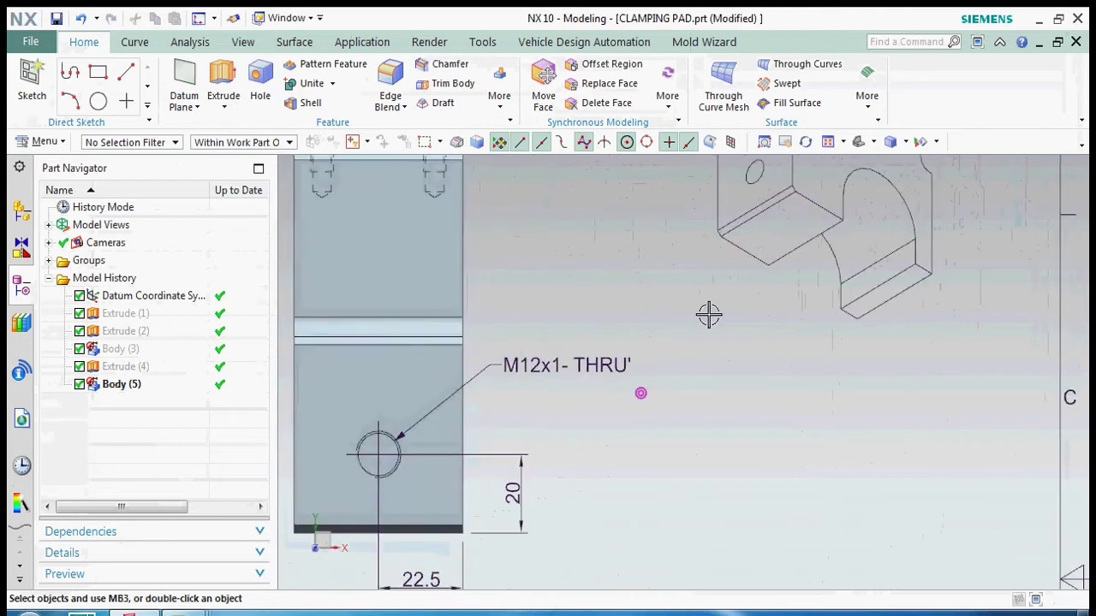
scroll(611, 283, "down", 3)
scroll(611, 283, "down", 2)
mouse_move(611, 284)
middle_mouse_down()
mouse_move(641, 338)
mouse_move(659, 343)
middle_mouse_up()
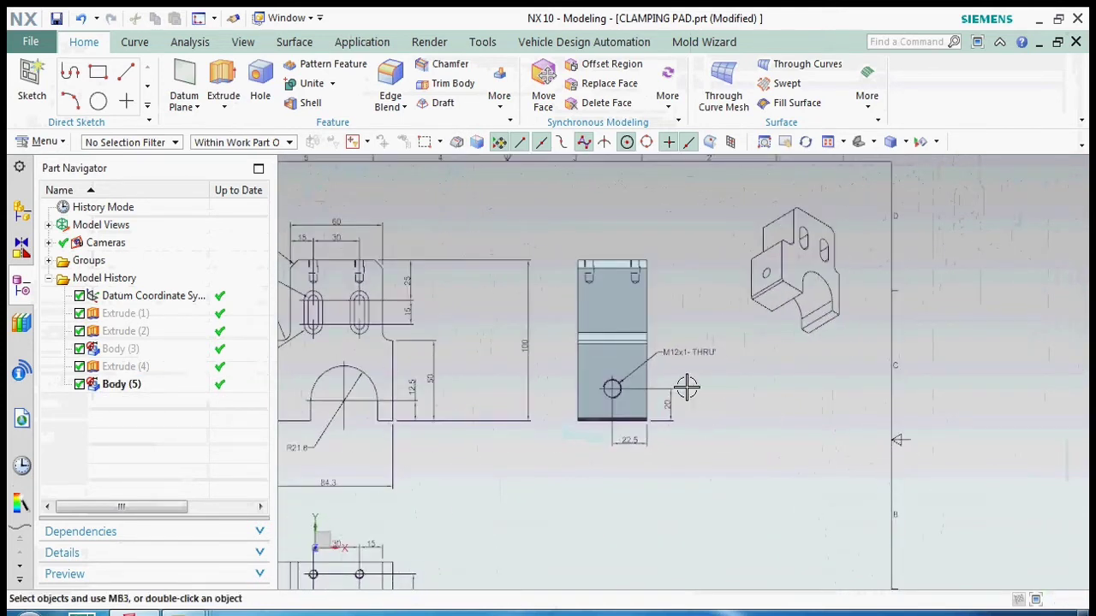
scroll(687, 387, "up", 2)
scroll(739, 382, "down", 2)
middle_click_drag(680, 401, 710, 389)
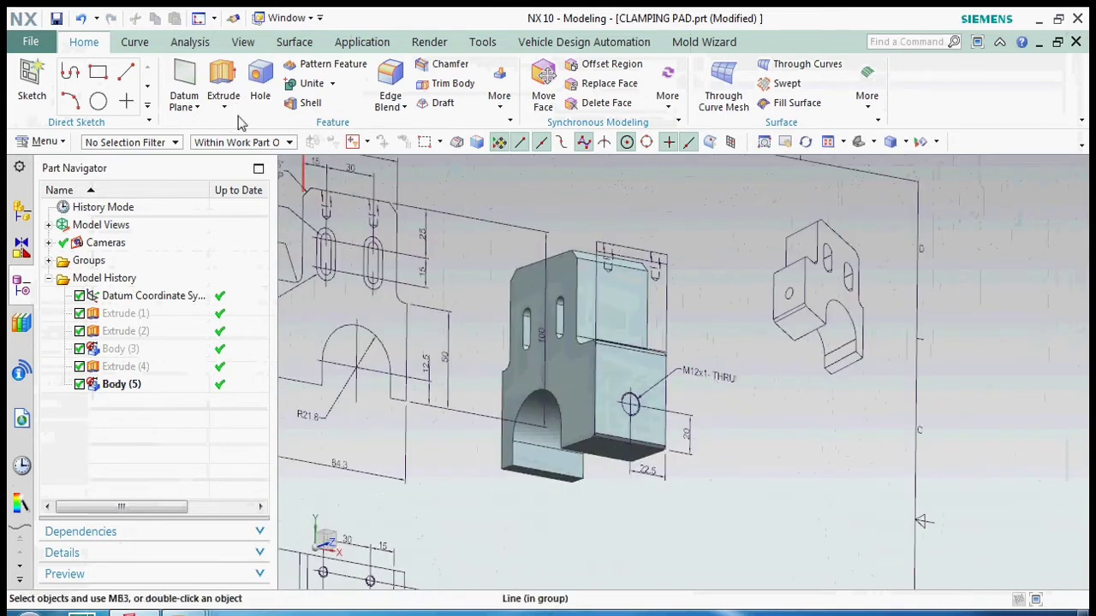
- Extrude the M12x1 hole circle 40 mm, subtracting it from Body (5) as a through hole
left_click(224, 87)
scroll(595, 378, "up", 5)
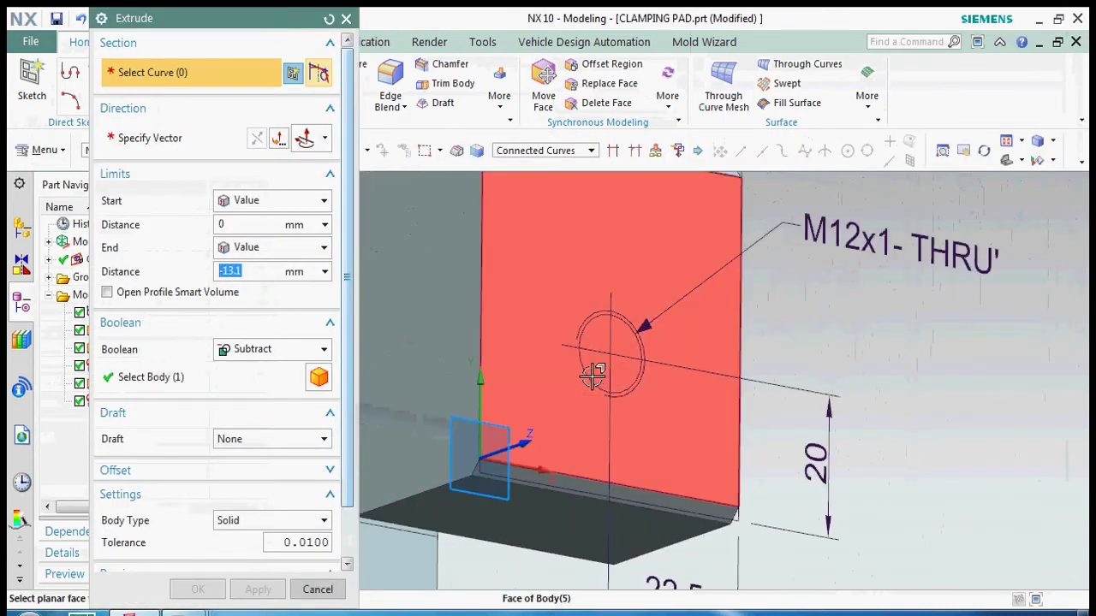
left_click(582, 363)
scroll(677, 362, "down", 3)
scroll(777, 317, "down", 3)
scroll(682, 385, "down", 2)
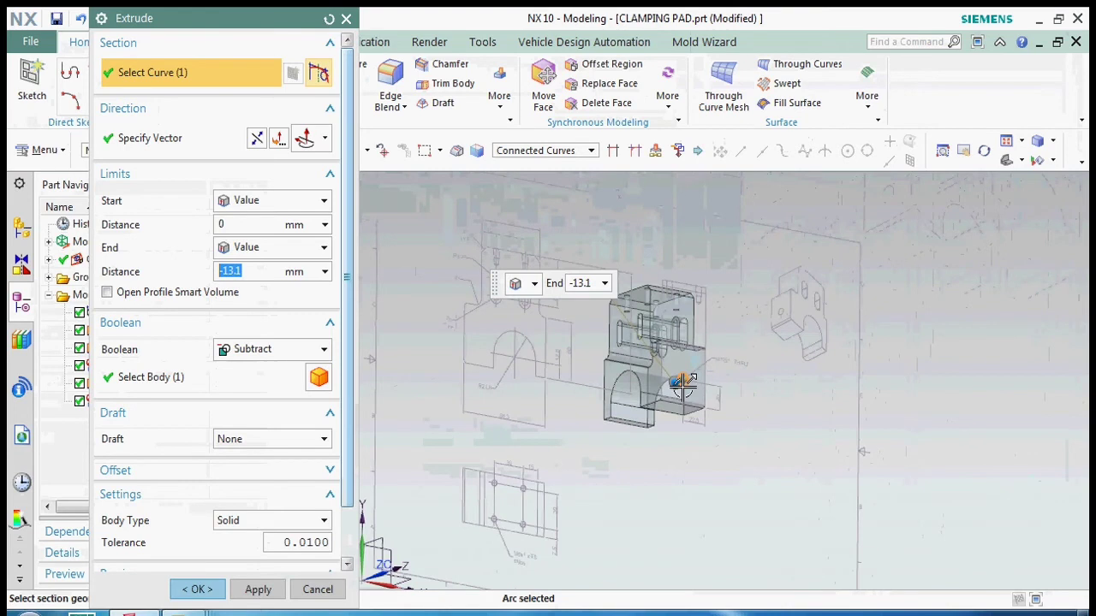
scroll(682, 385, "up", 3)
middle_click_drag(682, 385, 651, 385)
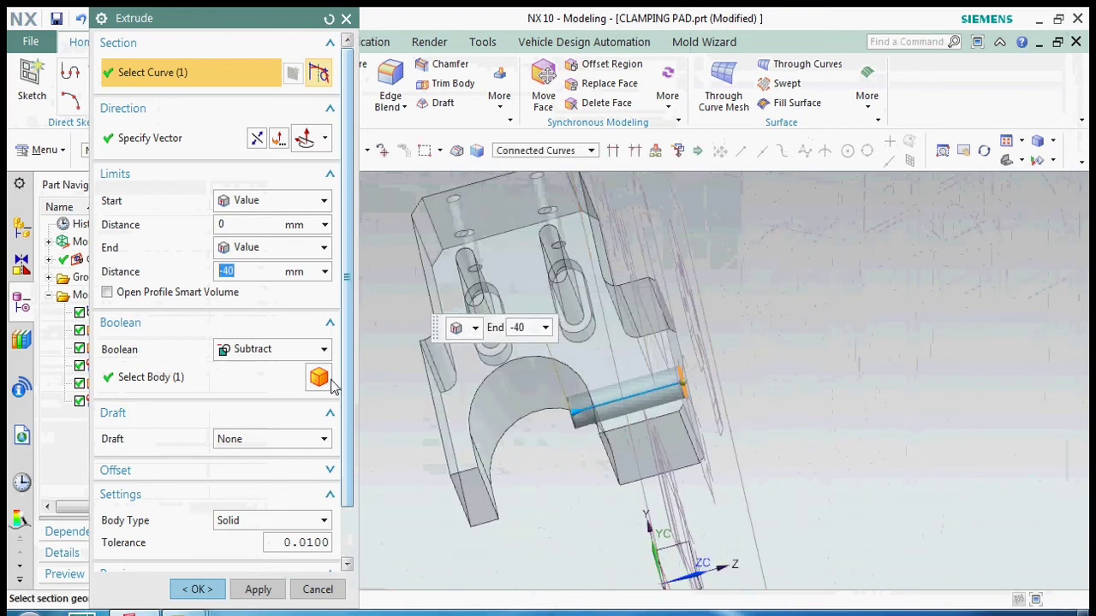
left_click(199, 589)
middle_click_drag(599, 359, 733, 343)
scroll(657, 363, "up", 3)
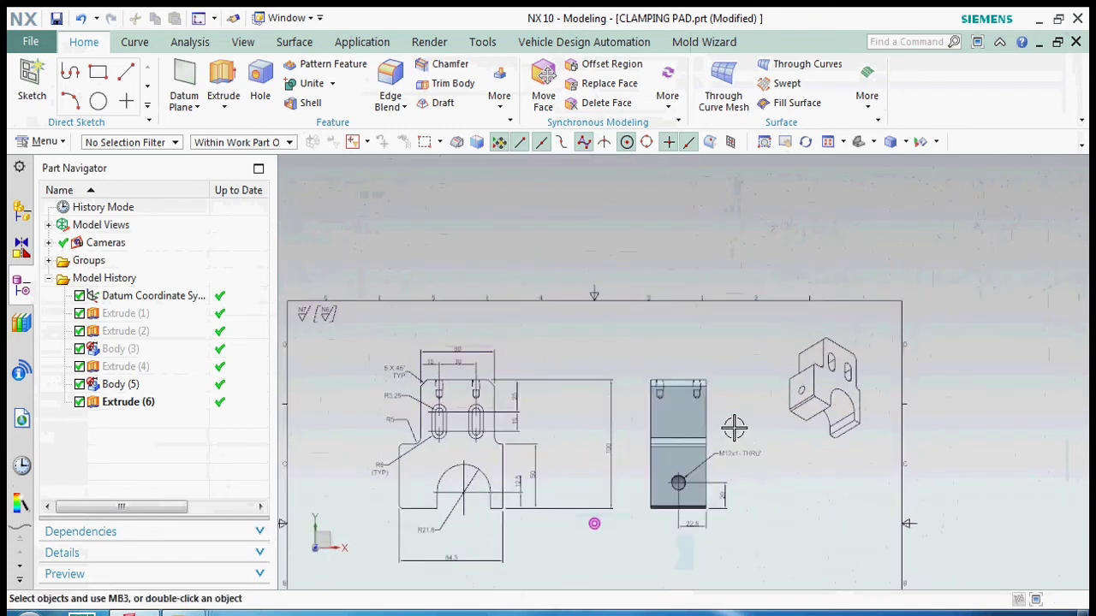
- Save the part and view the drawing sheet at an angle
left_click(685, 493)
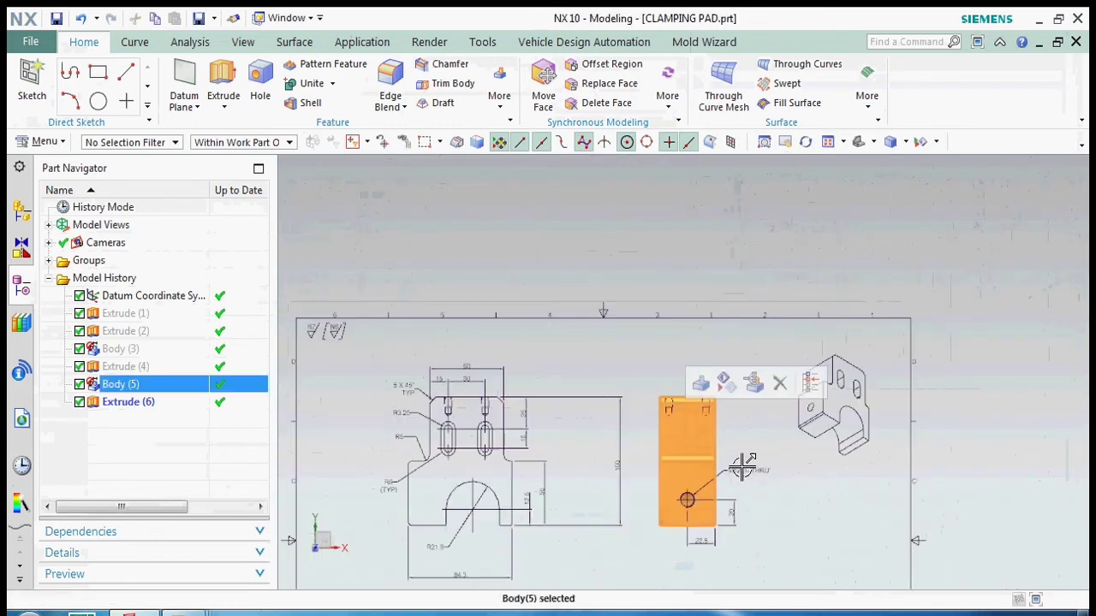
key("Escape")
mouse_move(759, 513)
middle_mouse_down()
mouse_move(673, 438)
mouse_move(692, 464)
mouse_move(656, 496)
mouse_move(657, 297)
middle_mouse_up()
- Hide all the imported drawing geometry, leaving only the pad body
left_click_drag(824, 567, 952, 566)
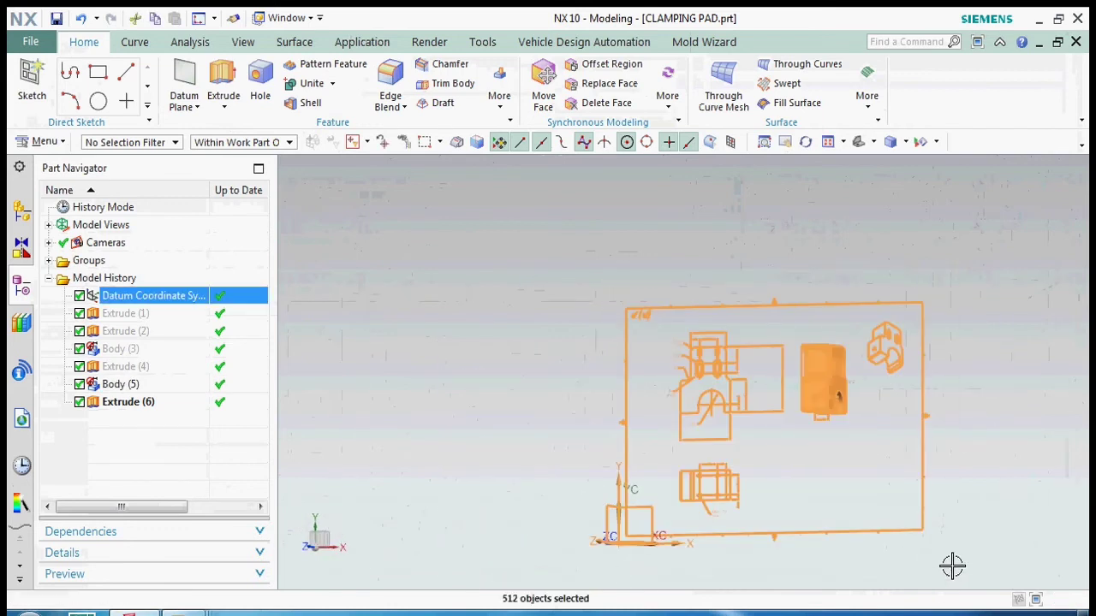
key("ctrl+b")
key("ctrl+shift+k")
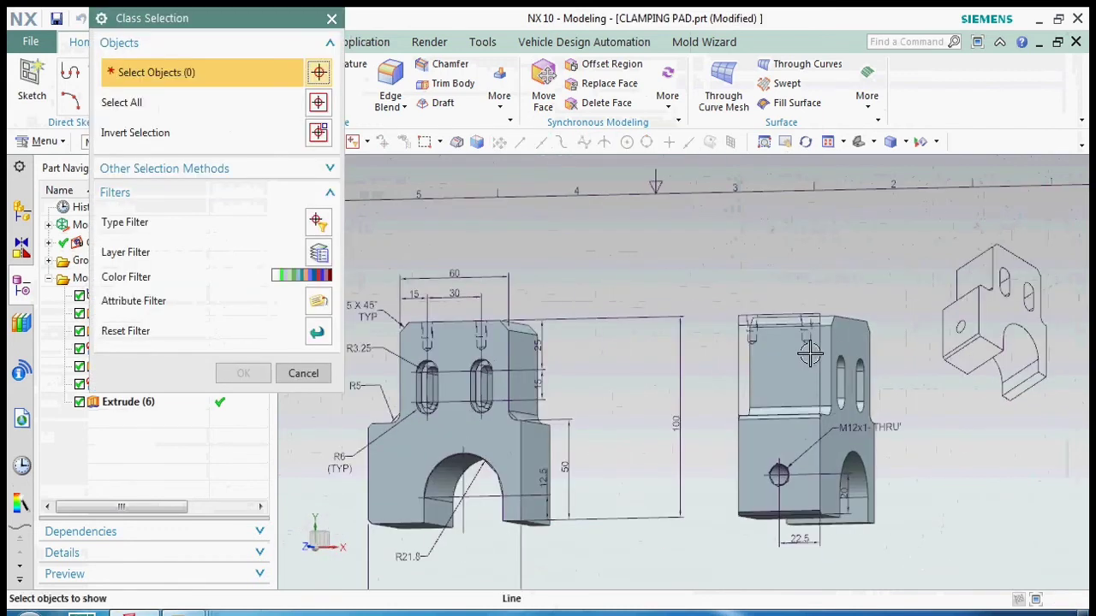
key("ctrl+shift+b")
- Open Edit Object Display for the pad body
left_click(815, 440)
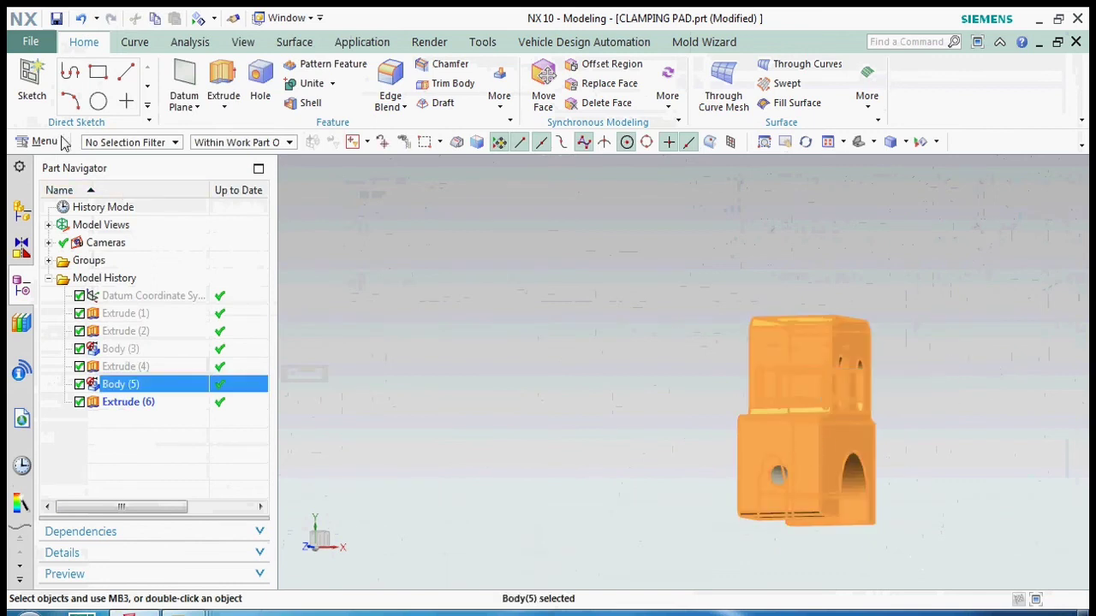
left_click(64, 143)
left_click(162, 339)
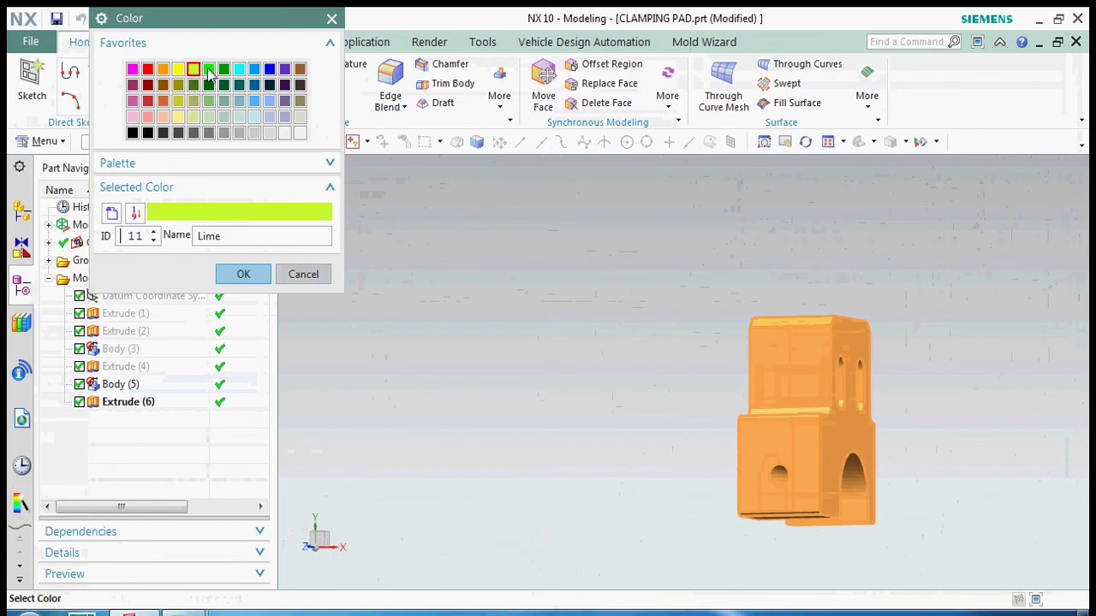
- Colour the pad body green in Edit Object Display
left_click(244, 272)
left_click(182, 519)
mouse_move(688, 369)
middle_mouse_down()
mouse_move(746, 430)
mouse_move(797, 431)
mouse_move(739, 399)
mouse_move(750, 460)
mouse_move(726, 457)
mouse_move(726, 403)
mouse_move(763, 420)
middle_mouse_up()
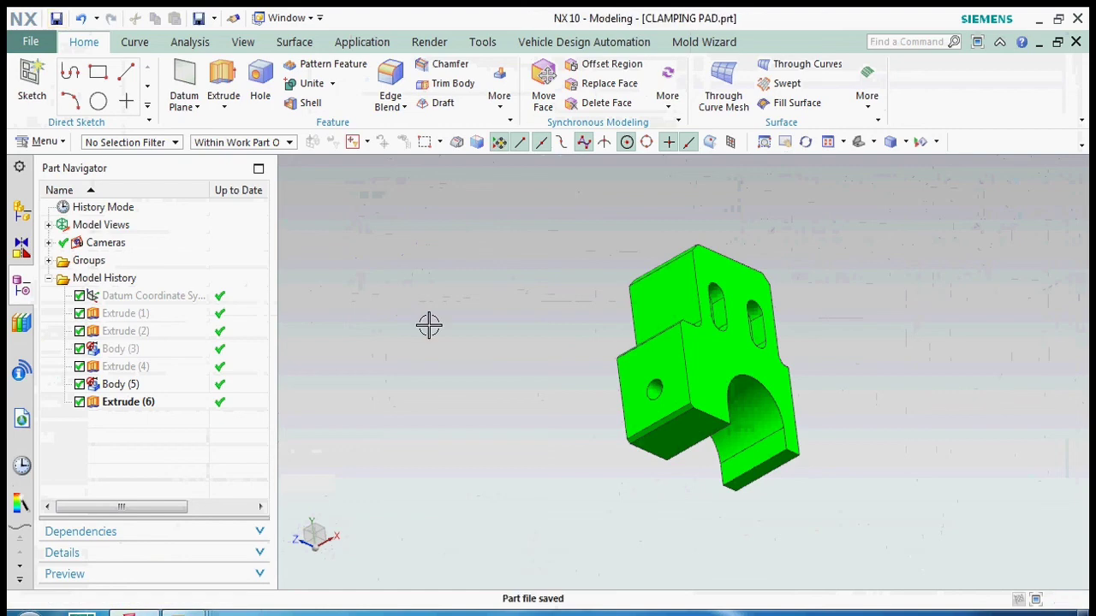